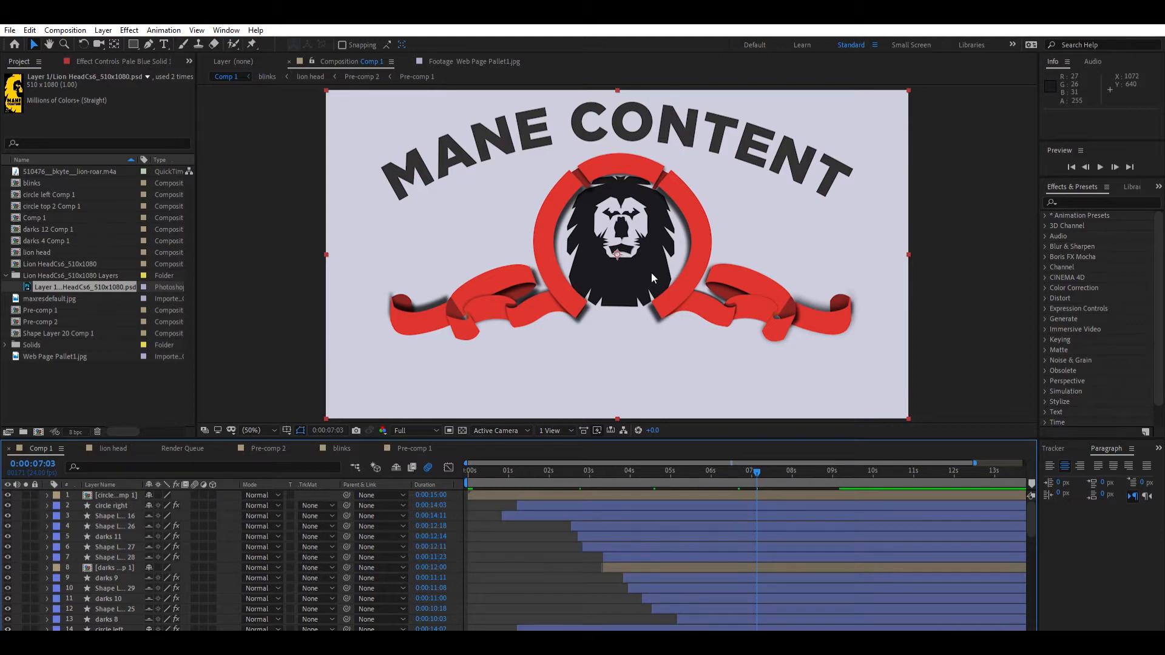
Step: Create a new composition named lion head 2
click(190, 376)
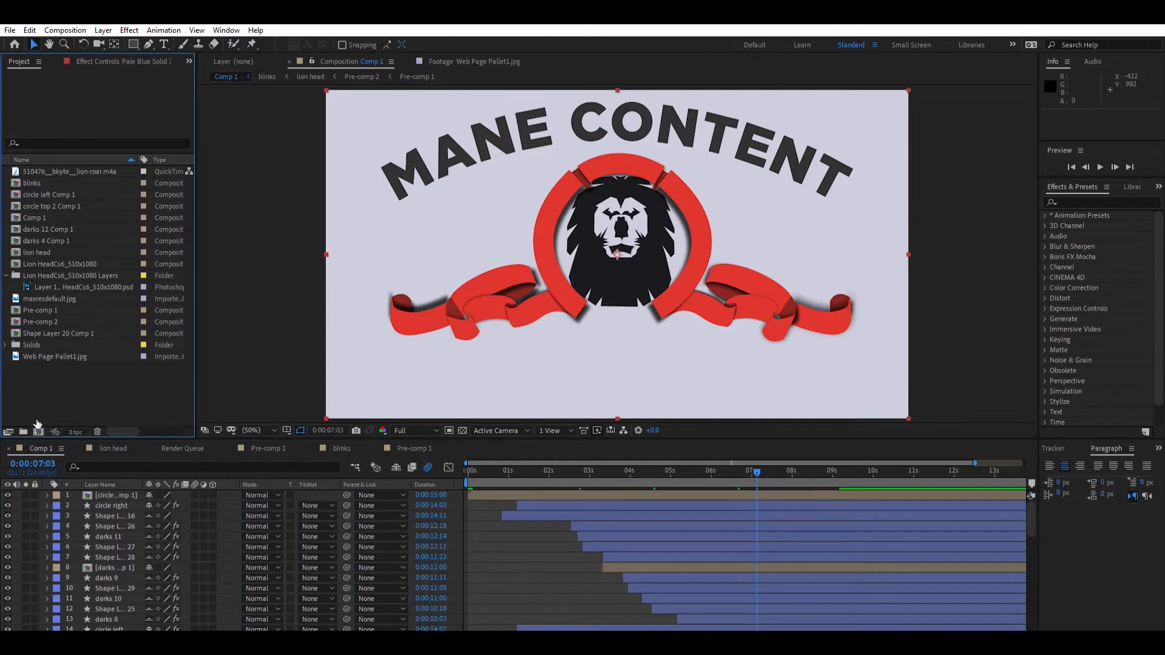
click(39, 431)
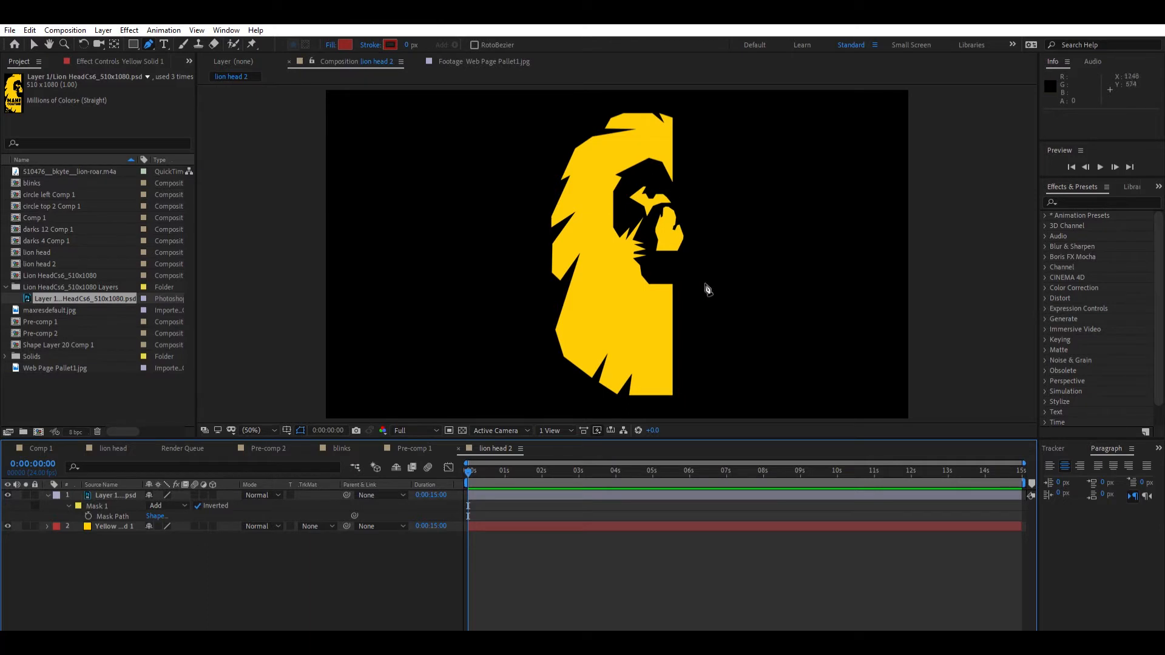
Step: Pre-compose the masked lion PSD layer and the yellow solid together, keeping the default settings
click(34, 40)
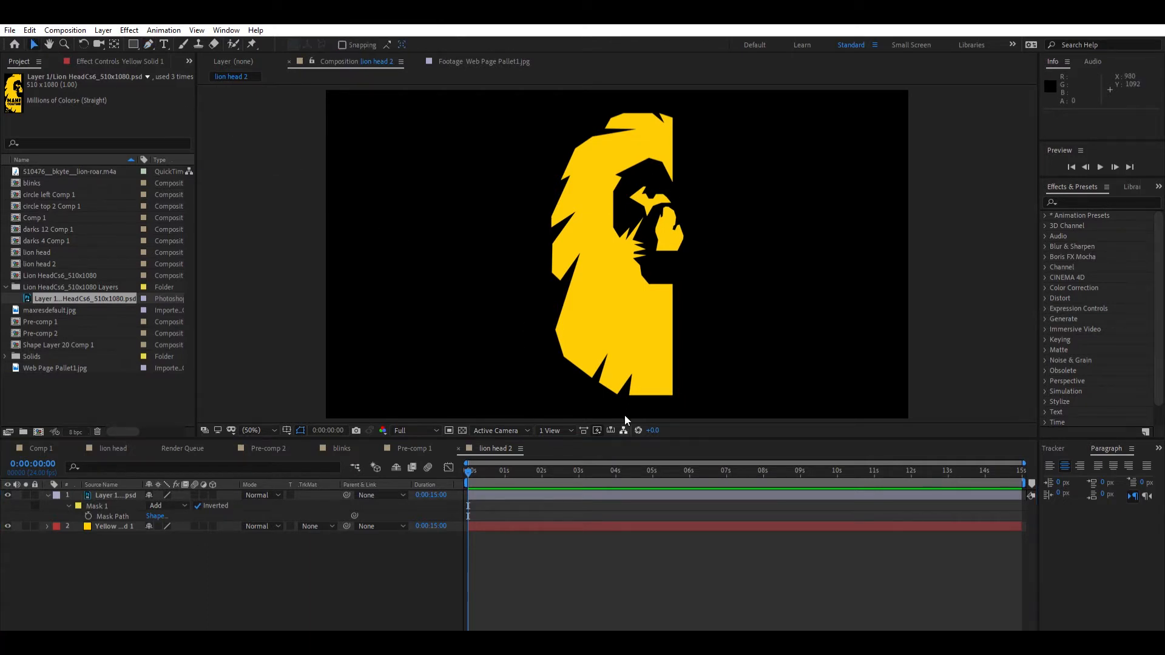
click(559, 494)
key(ctrl+a)
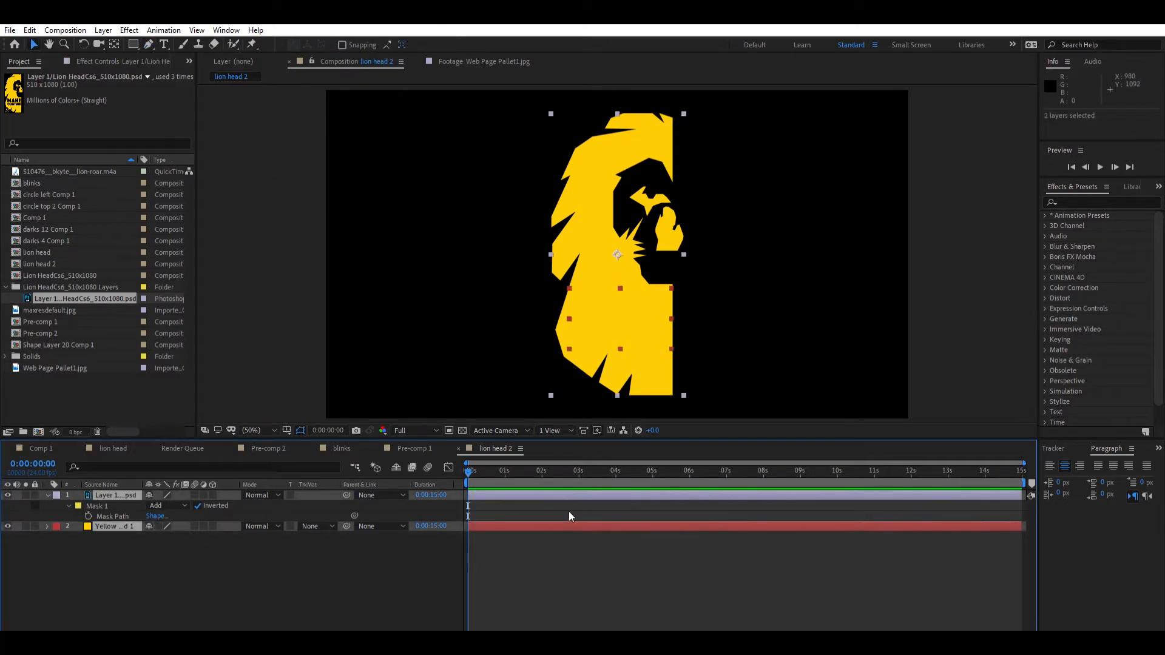
key(ctrl+shift+c)
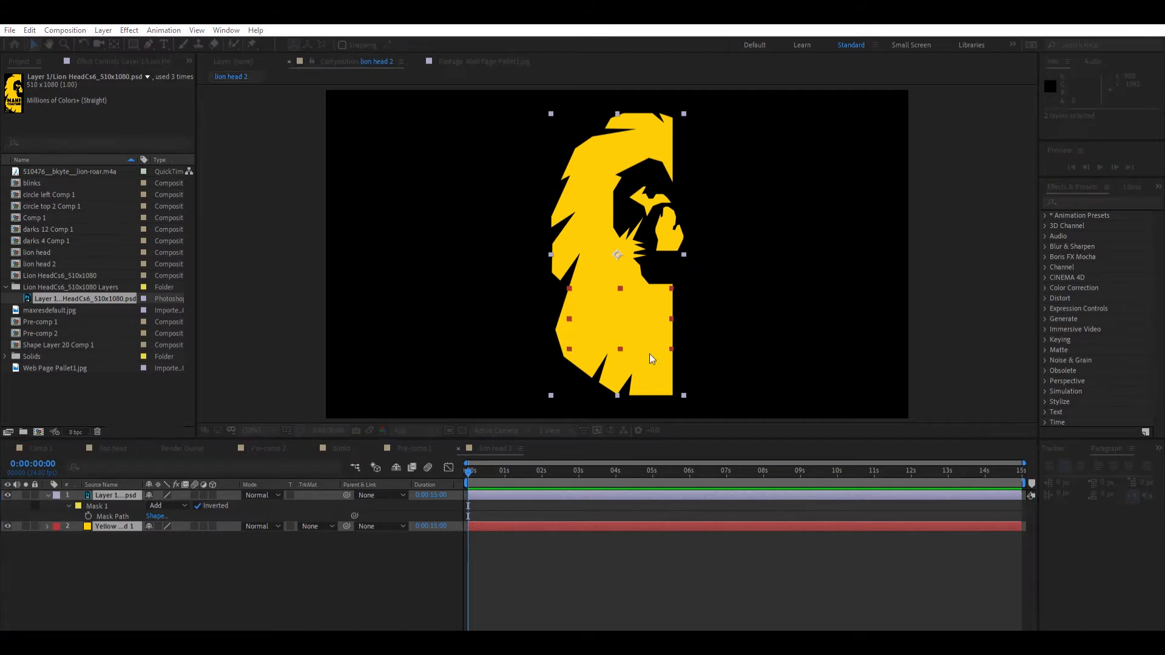
key(Return)
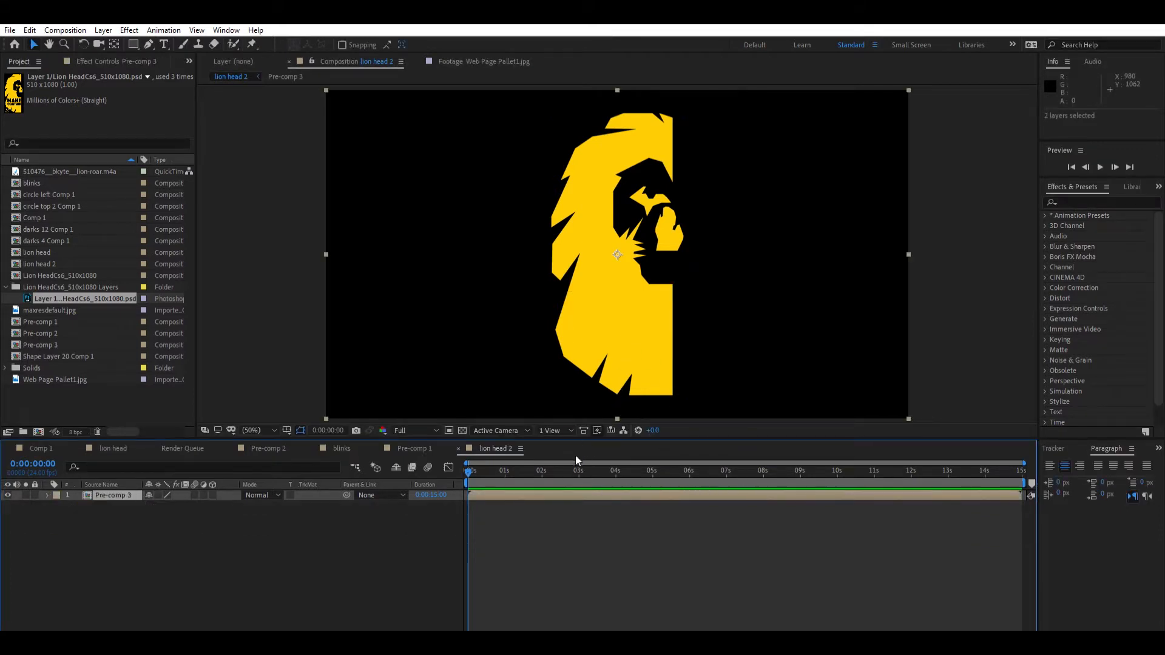
Step: Duplicate the half-head pre-comp, flip the copy horizontally beside the original to complete the face, and centre both halves in the frame
key(ctrl+d)
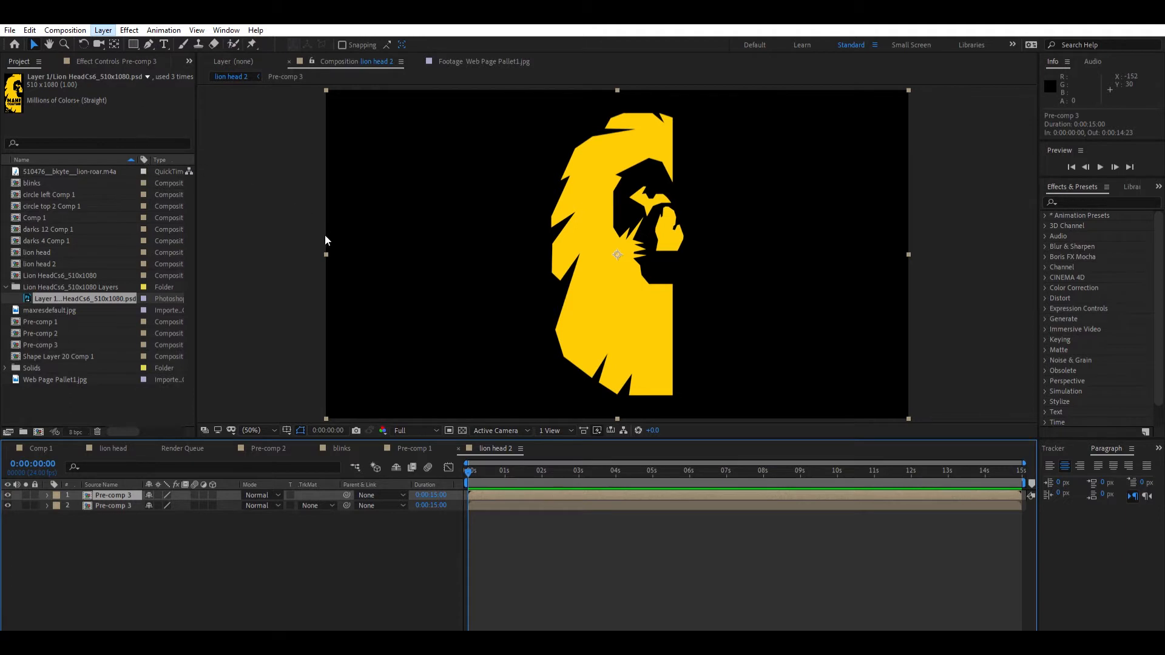
click(330, 263)
drag(624, 312, 729, 315)
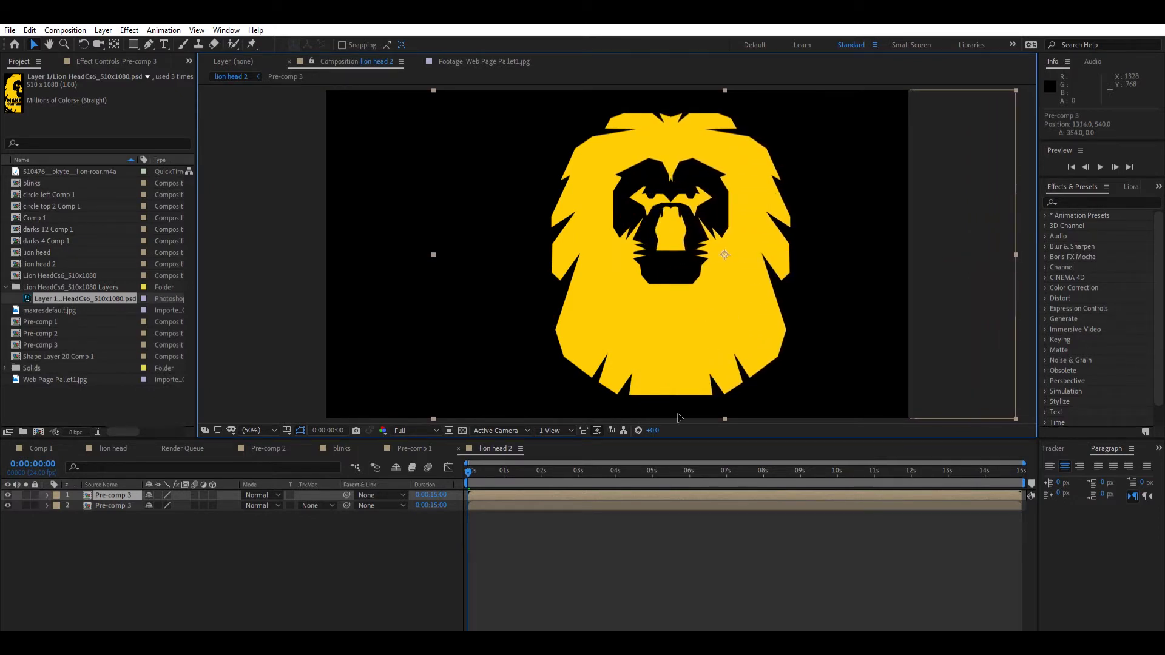
shift+click(614, 503)
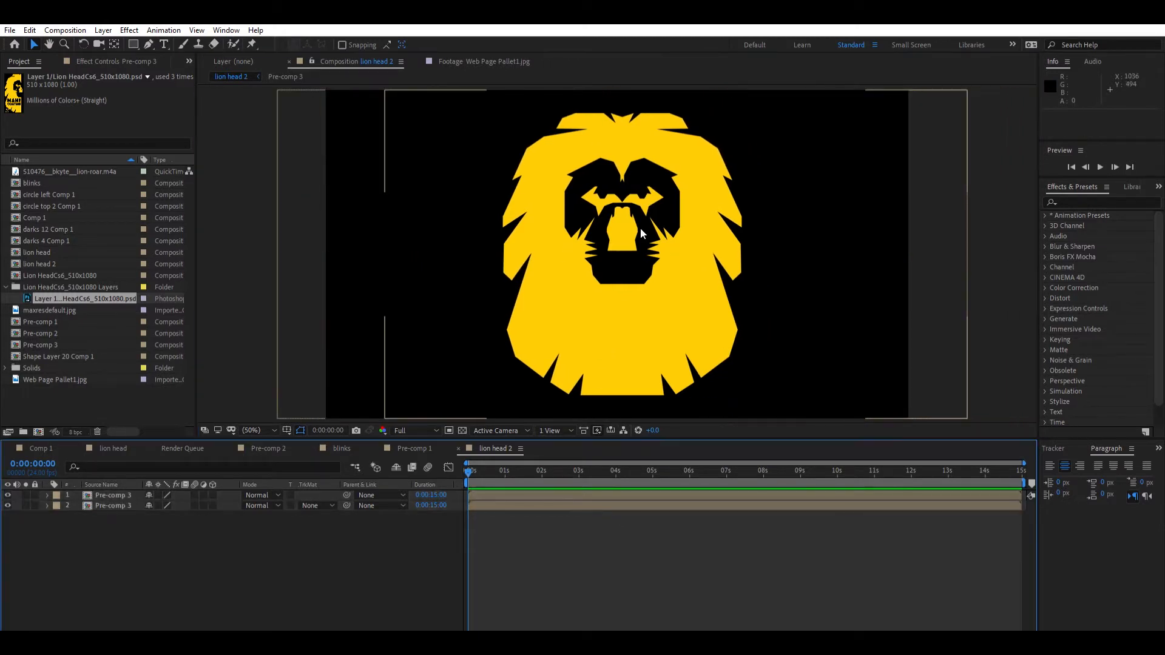
Step: Examine the closed mouth of the finished lion in Comp 1 near the start of the timeline
click(48, 446)
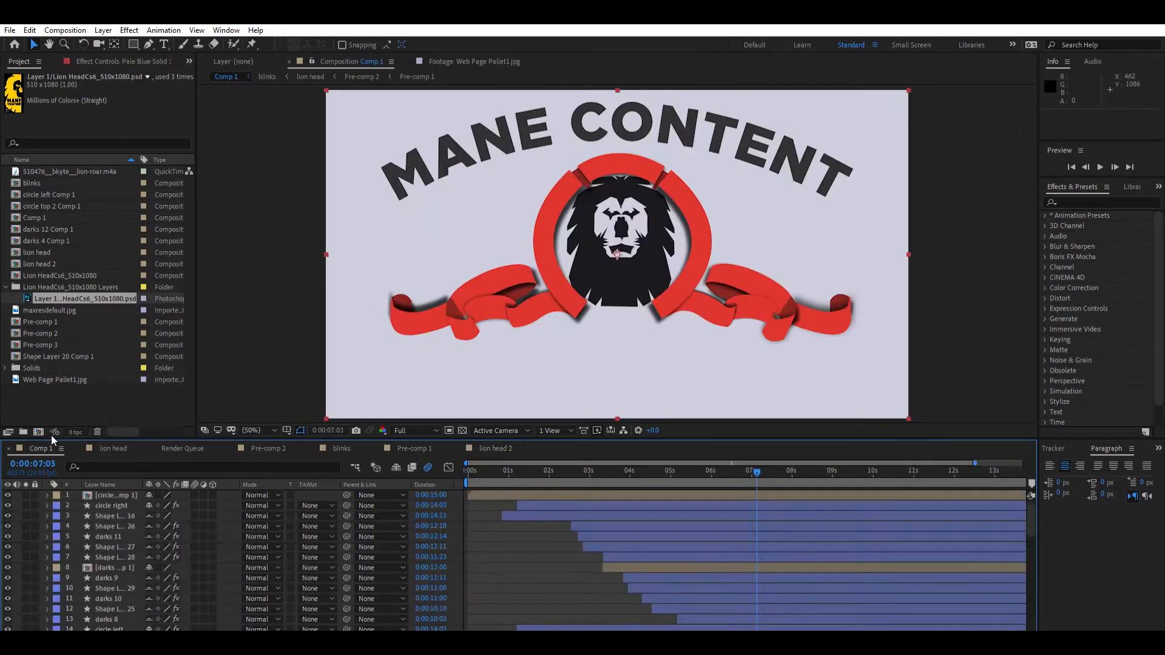
mouse_move(703, 466)
mouse_down()
mouse_move(640, 463)
mouse_move(701, 461)
mouse_up()
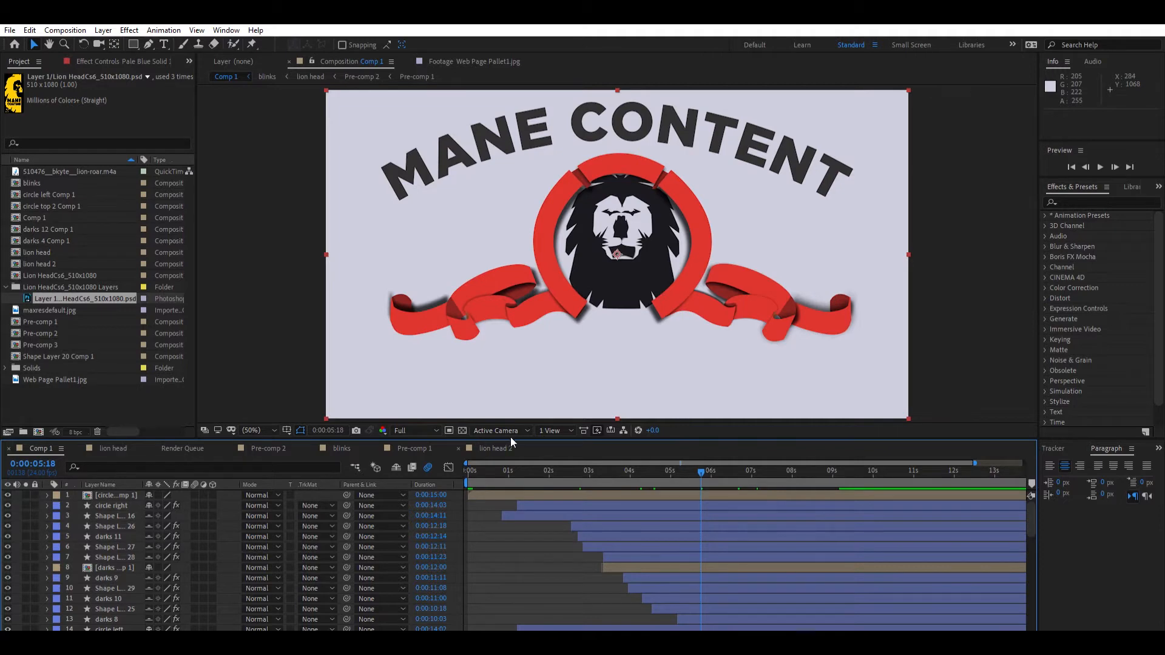
drag(499, 467, 471, 468)
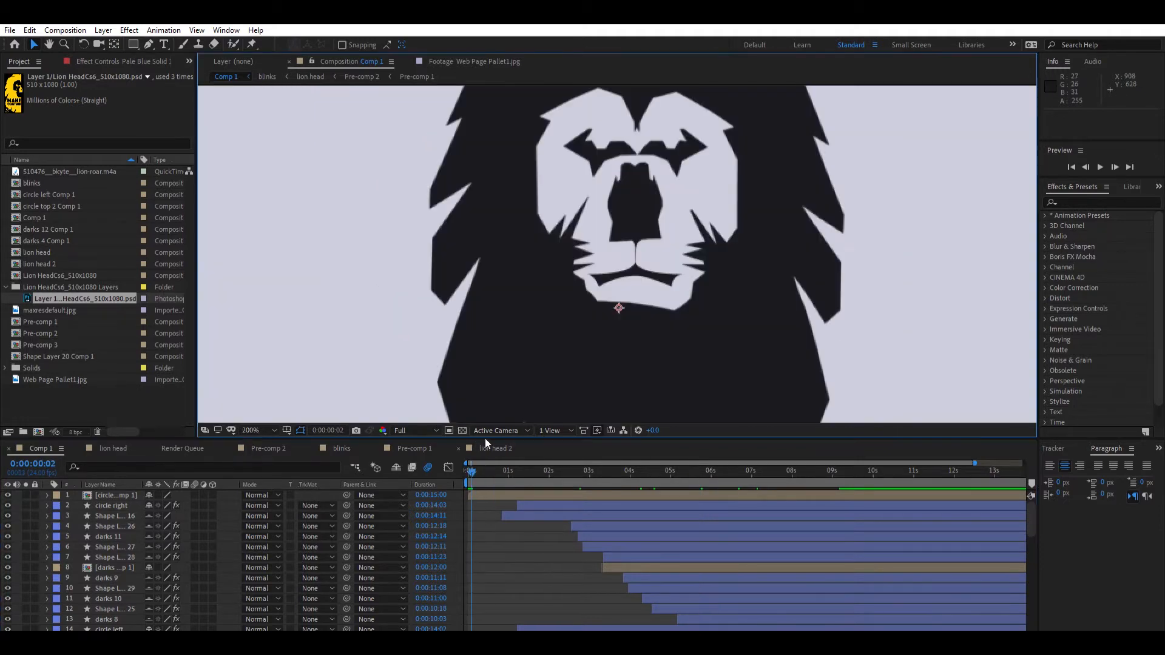
click(486, 439)
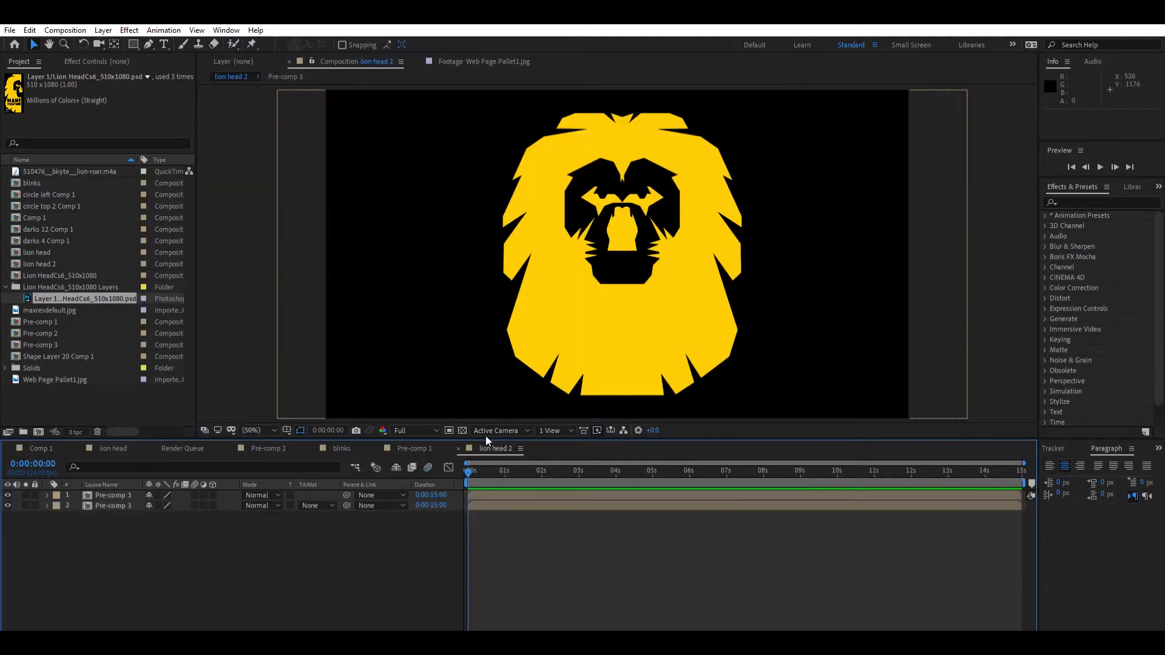
Step: Display the grid over the lion head 2 composition as a guide for drawing the mouth
scroll(624, 240, up, 3)
scroll(624, 240, down, 2)
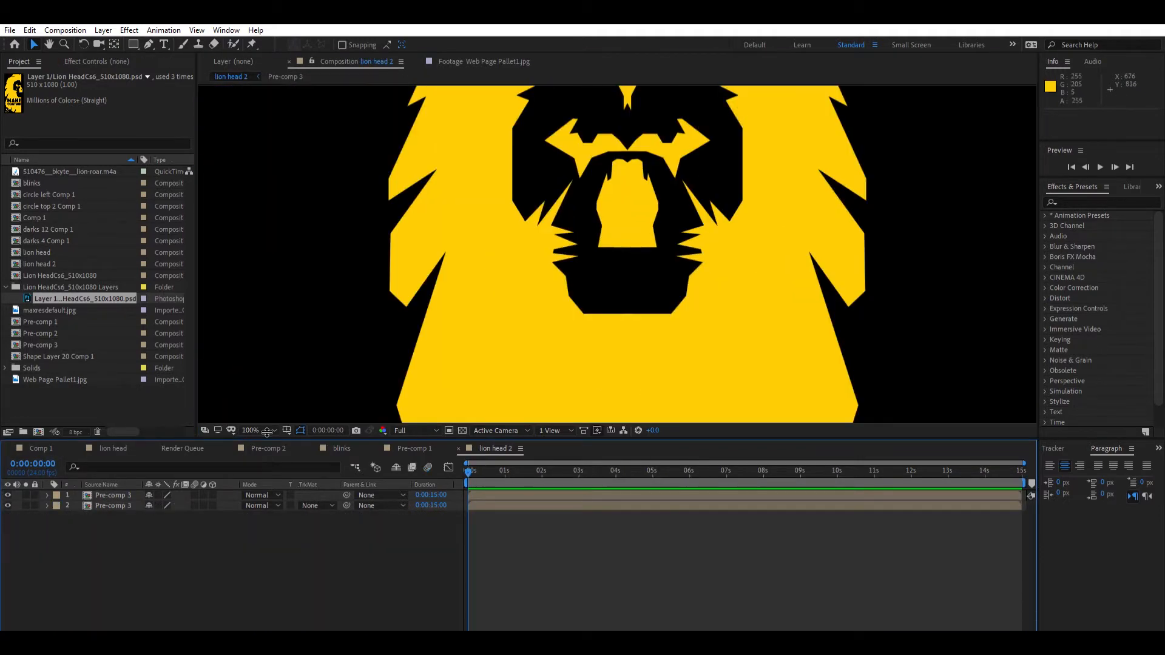
click(287, 429)
click(340, 457)
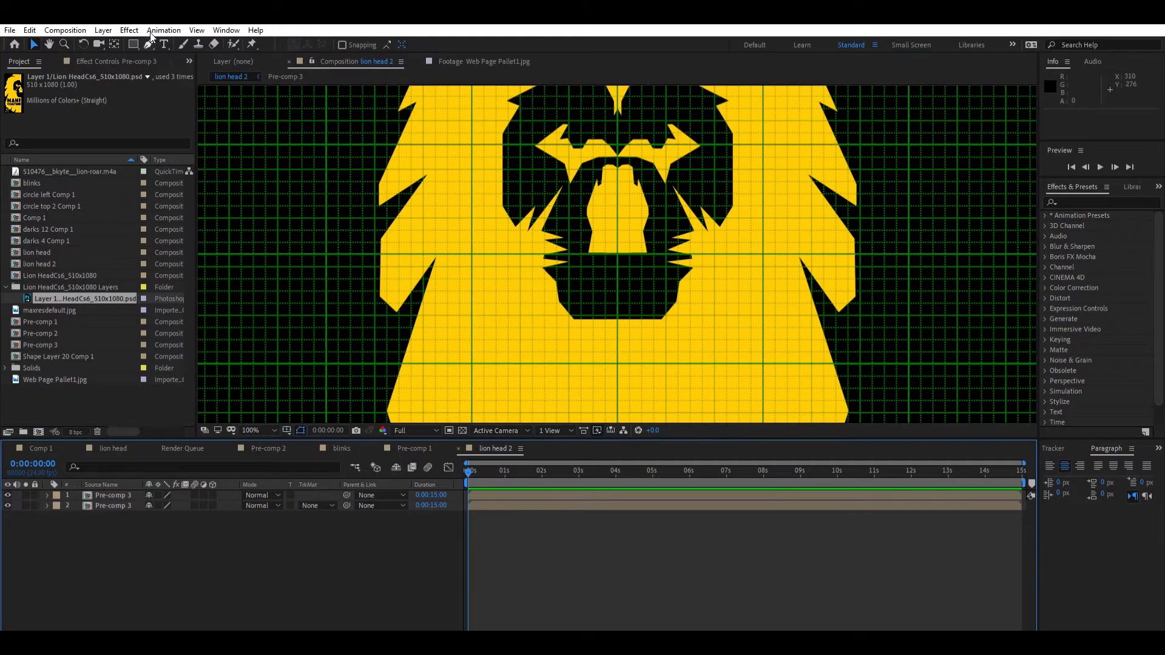
Step: Check the reference mouth in Comp 1, then start a Pen shape in lion head 2 from the nose's lower-left corner to the left mouth corner
click(149, 44)
scroll(629, 267, up, 4)
scroll(627, 266, down, 2)
click(40, 448)
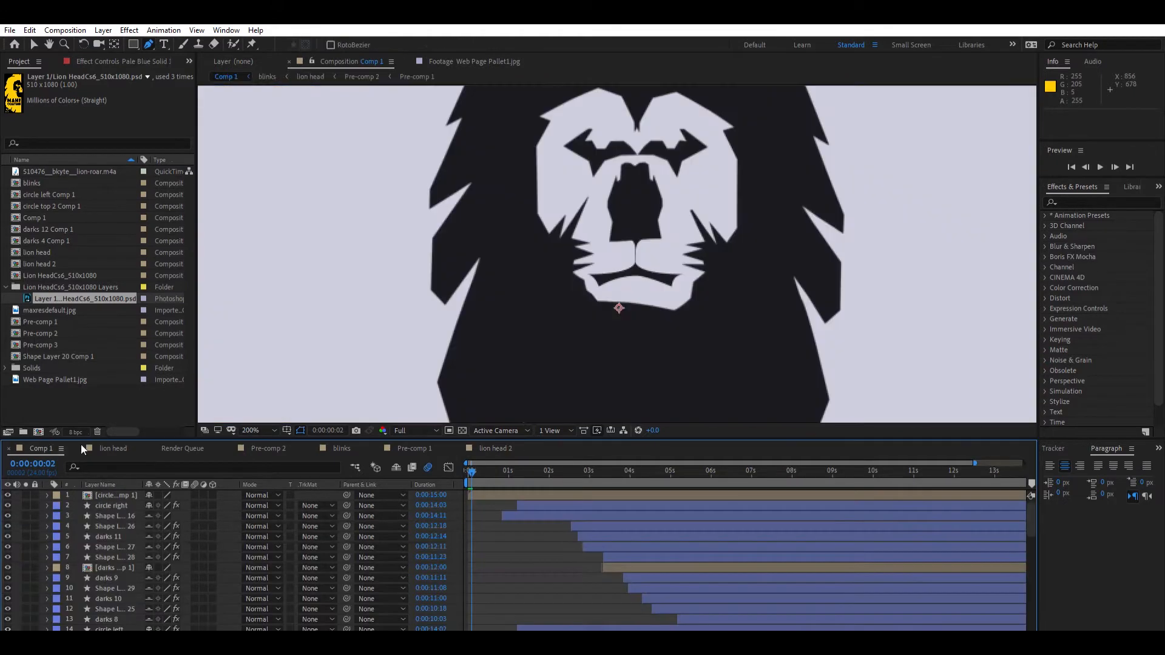
scroll(662, 318, up, 2)
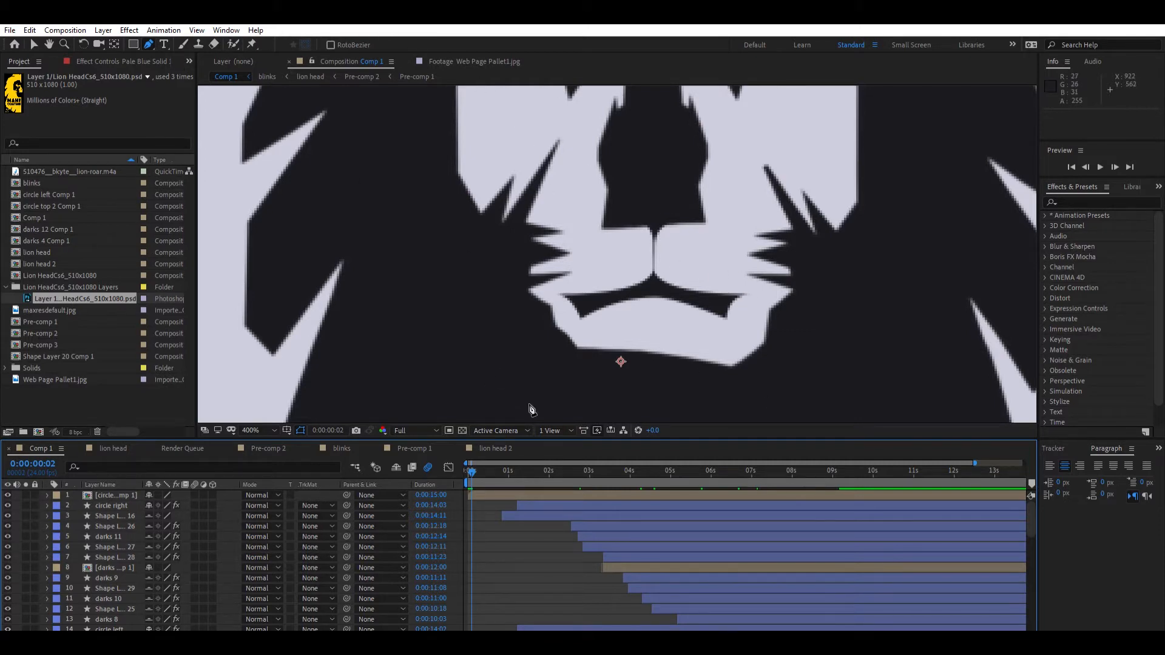
click(492, 448)
click(594, 250)
drag(616, 302, 616, 352)
click(519, 328)
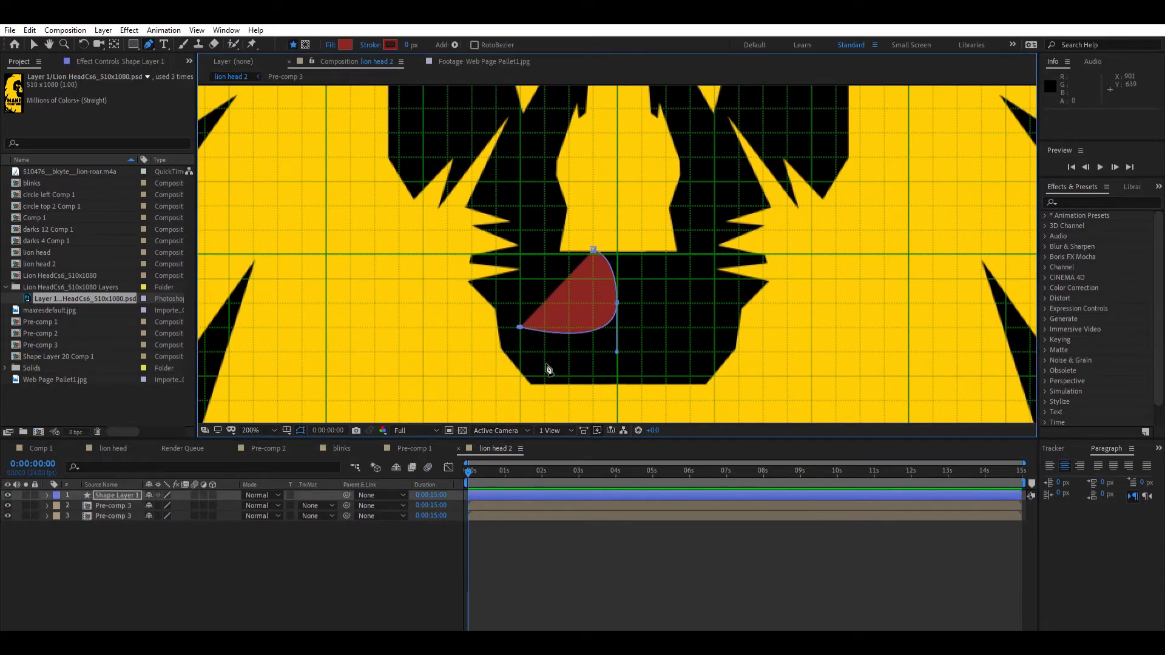
Step: Continue the mouth shape along the lower lip to the right mouth corner, then up the centre line to the nose's lower-right corner
click(543, 351)
click(689, 350)
drag(714, 326, 719, 320)
click(619, 302)
key(ctrl+z)
click(619, 302)
drag(649, 311, 624, 316)
drag(641, 254, 663, 246)
Step: Adjust the centre point, mouth corners and lower-lip curves so the mouth shape bends evenly on both sides
drag(617, 302, 619, 256)
click(714, 327)
drag(690, 326, 708, 326)
click(544, 351)
drag(547, 326, 565, 327)
alt+click(691, 351)
drag(690, 351, 670, 328)
Step: Reshape the right edge of the narrow divider between the nose and mouth, offsetting its lower point from the centre line
scroll(609, 263, up, 2)
drag(714, 253, 713, 242)
drag(679, 320, 678, 239)
click(617, 163)
key(ctrl+z)
drag(617, 162, 625, 160)
key(ctrl+z)
ctrl+click(629, 368)
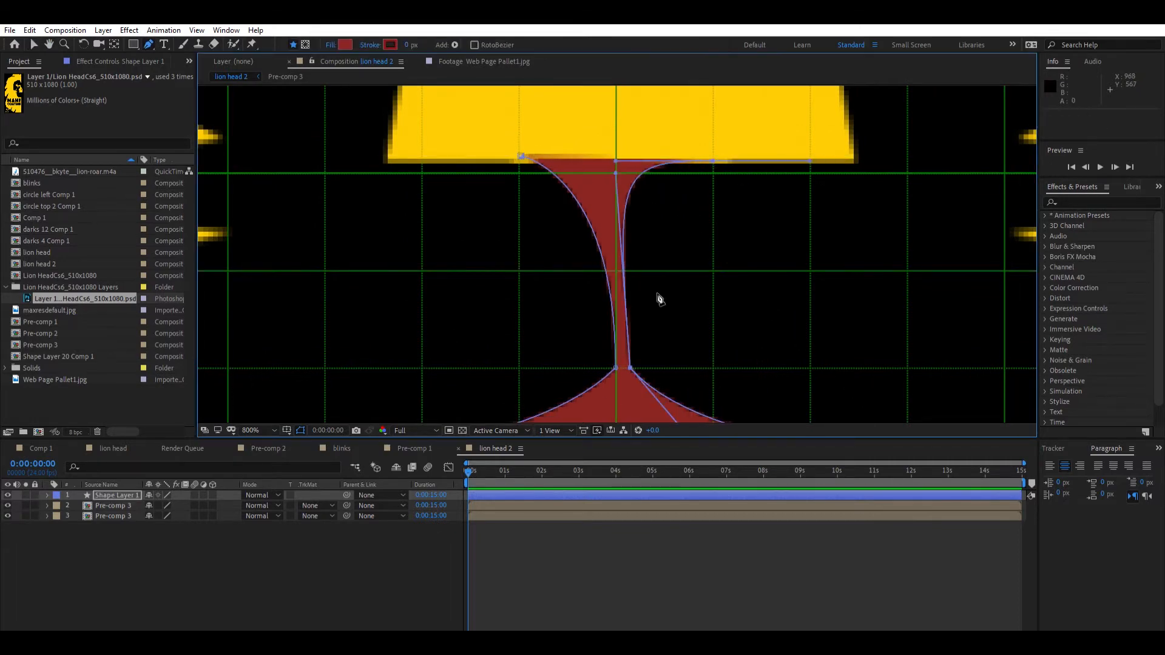
Step: Fine-tune the points and curve handles of the divider and lips, undoing the unwanted adjustments
drag(617, 174, 616, 161)
key(ctrl+z)
drag(668, 394, 615, 235)
drag(663, 300, 681, 434)
drag(594, 344, 580, 344)
drag(566, 149, 580, 149)
drag(580, 343, 603, 343)
key(ctrl+z)
key(ctrl+z)
drag(631, 137, 681, 122)
drag(572, 239, 581, 272)
click(581, 246)
Step: Hide the mouth shape layer so only the mirrored lion head is shown
scroll(533, 278, down, 2)
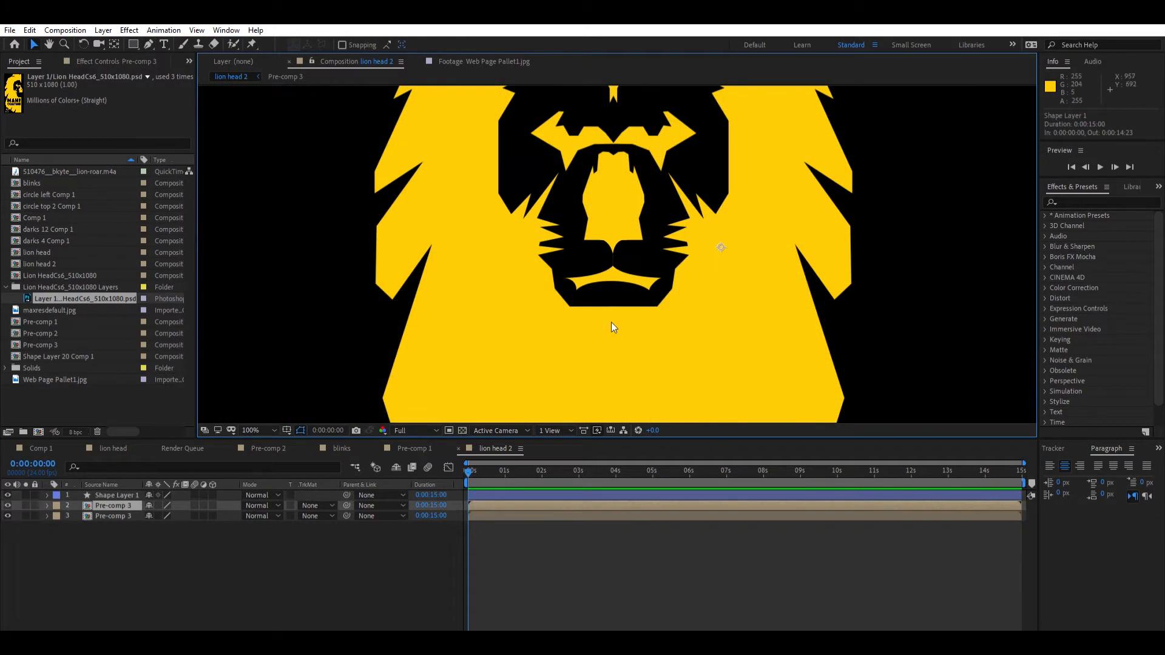
scroll(611, 326, down, 1)
click(8, 495)
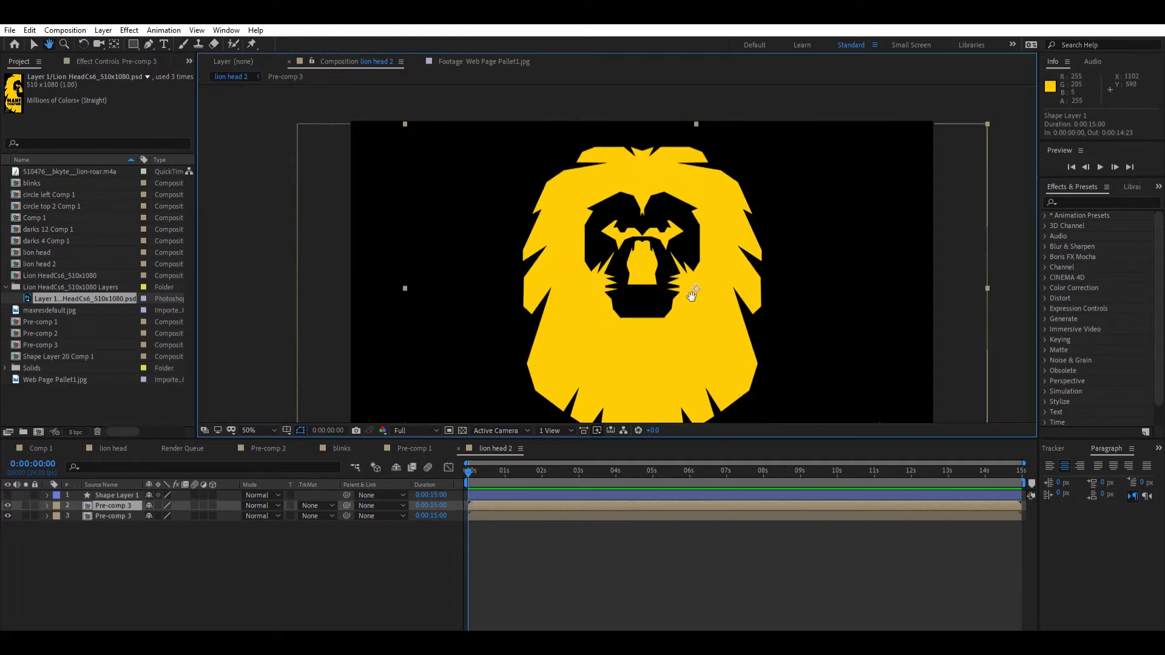
scroll(650, 255, up, 3)
scroll(650, 255, down, 2)
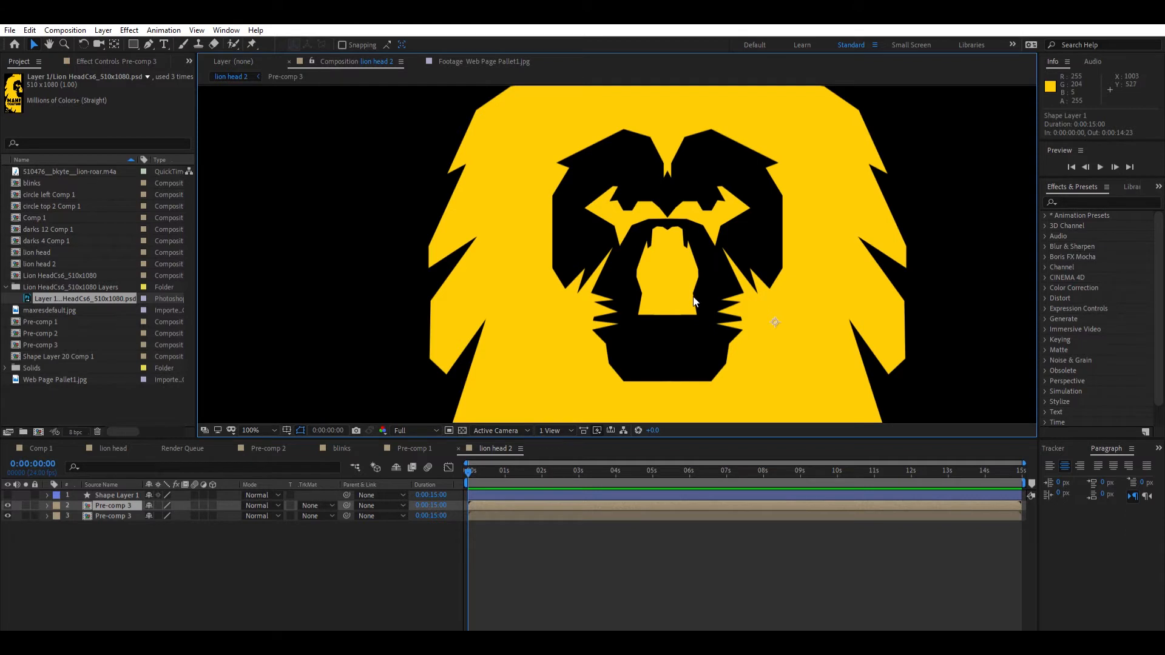
Step: Pre-compose the two mirrored head halves into a single layer, keeping the default settings
click(564, 574)
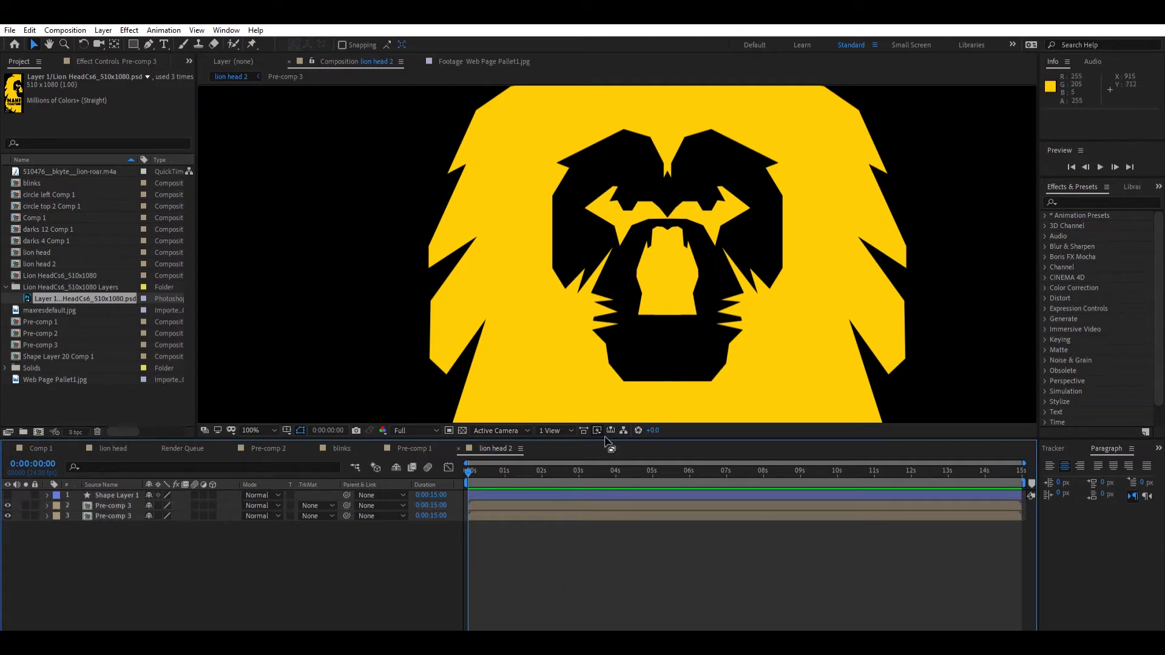
click(503, 505)
shift+click(503, 512)
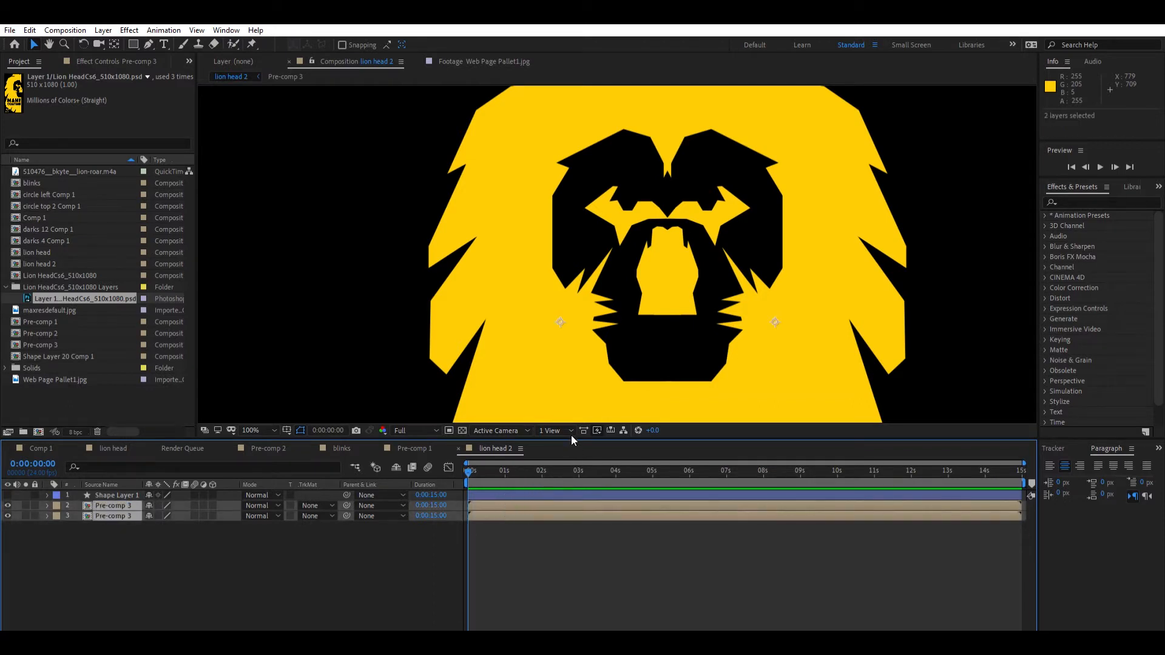
key(ctrl+shift+c)
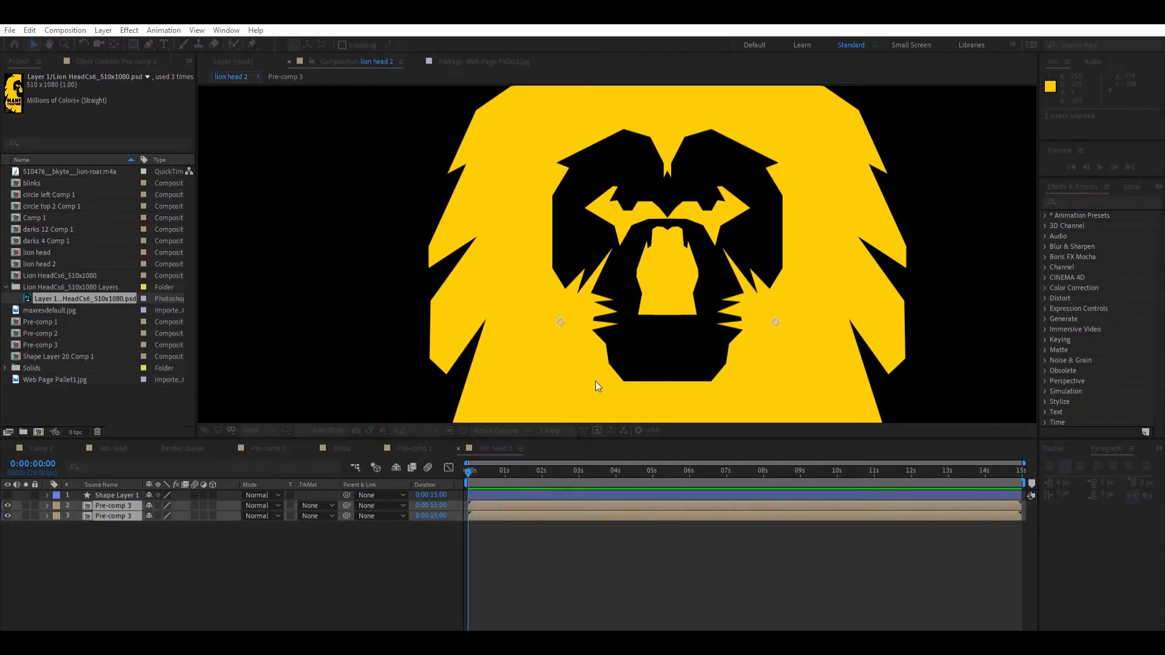
key(Return)
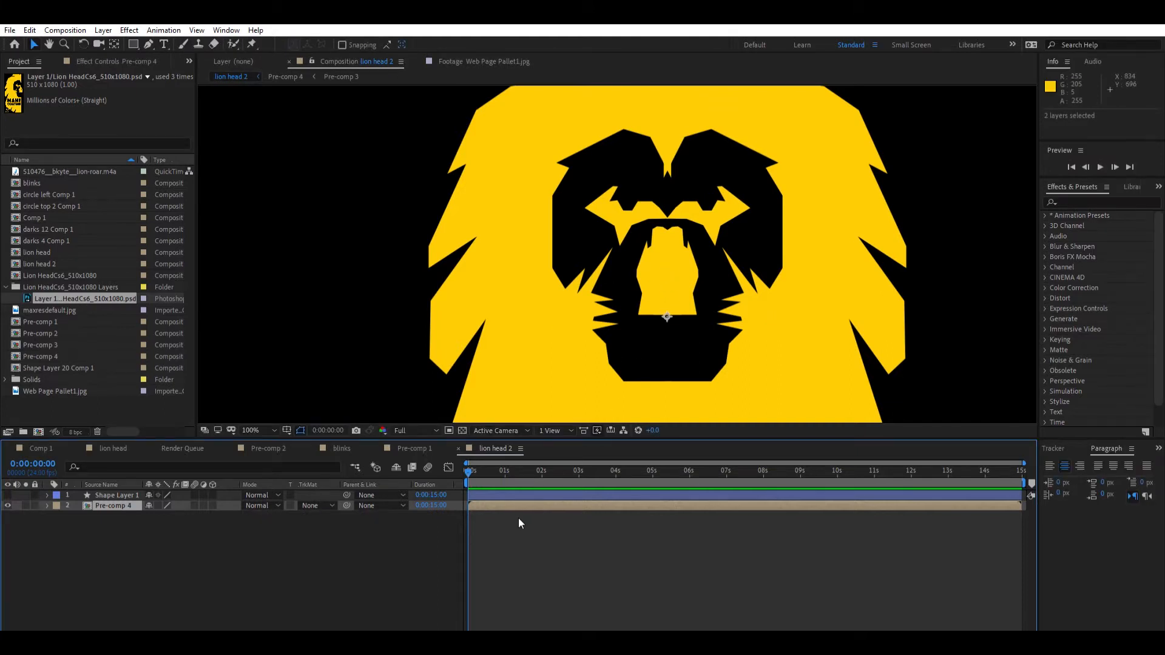
Step: Duplicate the full-head pre-comp and rename the copy eyes
key(ctrl+d)
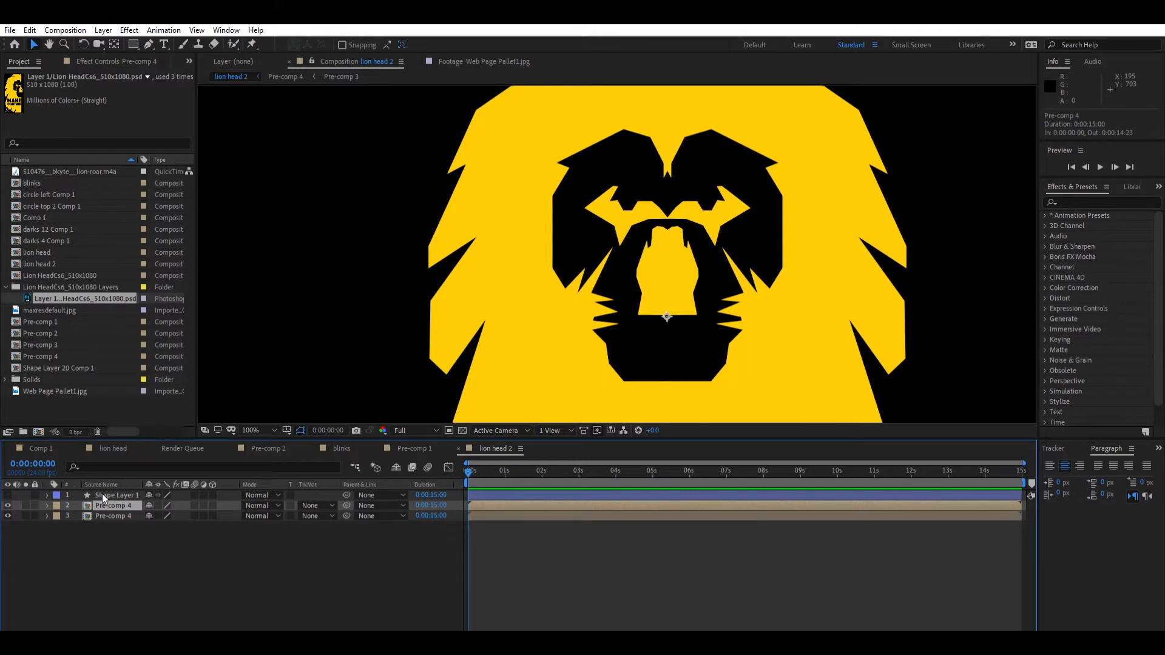
key(Return)
text(eyes)
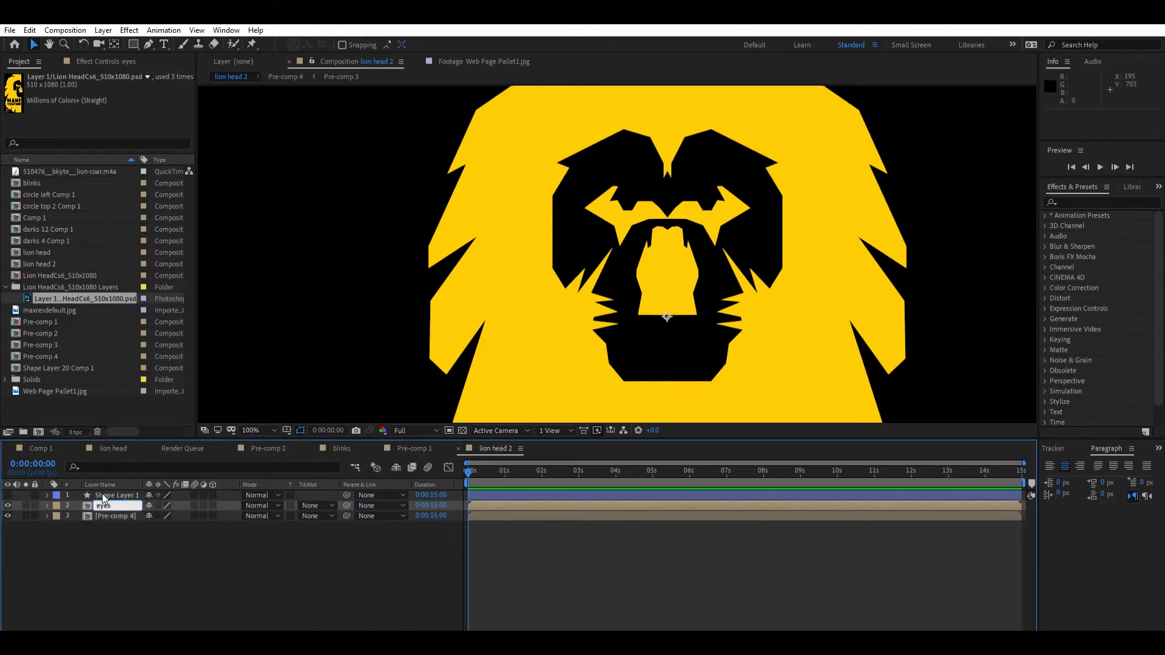
key(Return)
Step: Mask the eyes layer with a closed Pen path around both of the lion's eyes, excluding the nose and surrounding mane
key(g)
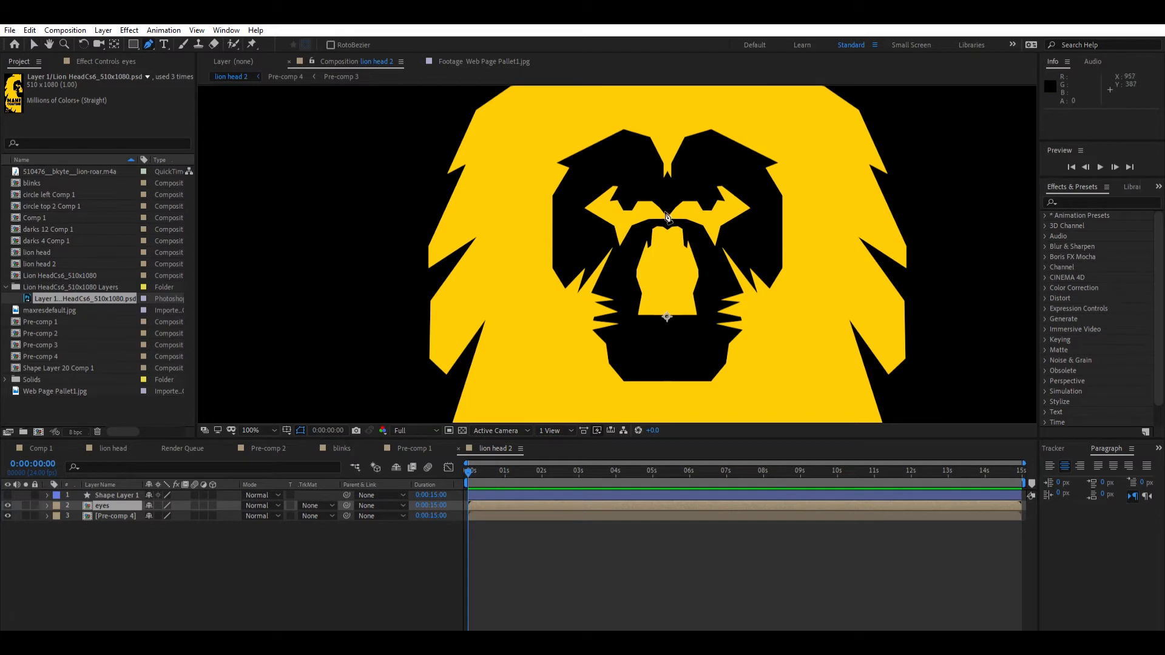
click(666, 223)
click(643, 227)
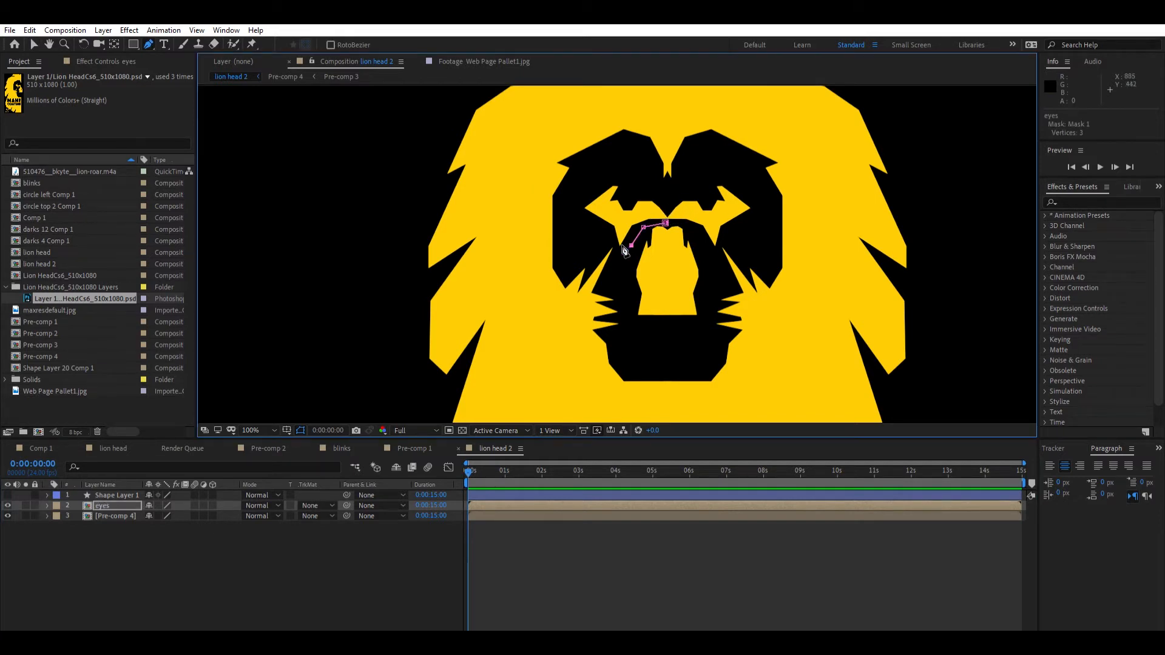
click(613, 238)
click(596, 225)
click(576, 214)
click(574, 186)
click(640, 186)
click(718, 171)
click(761, 224)
click(723, 243)
click(716, 255)
click(693, 232)
click(680, 223)
click(665, 223)
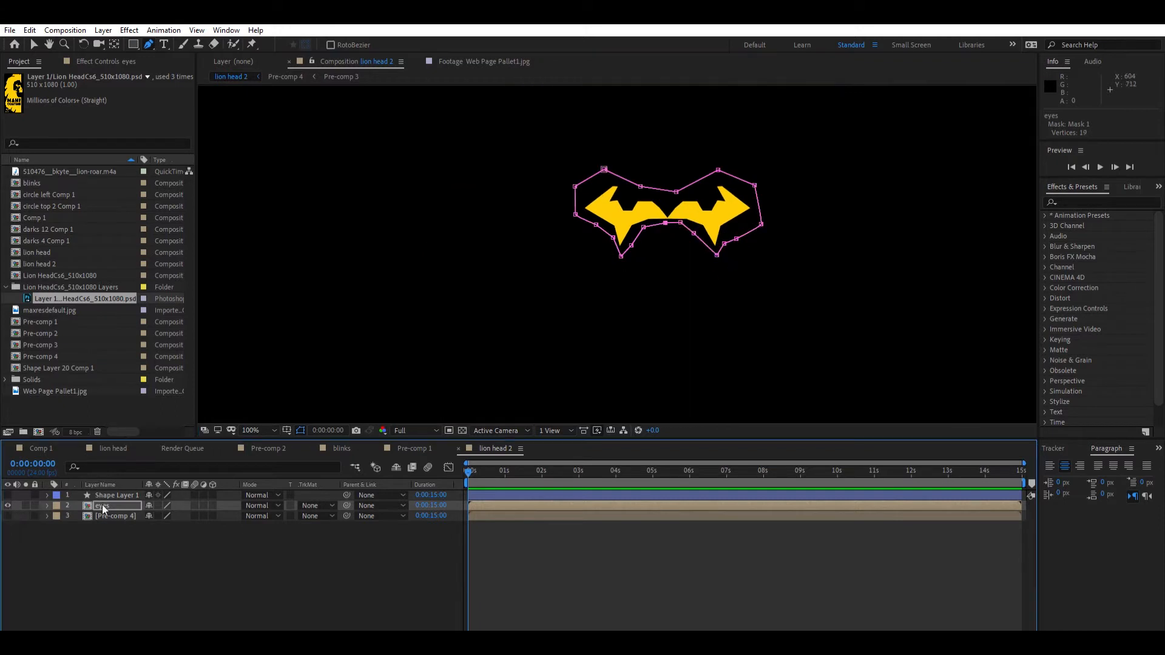
Step: Hide the eyes layer, then show and select the full-head pre-comp
click(9, 497)
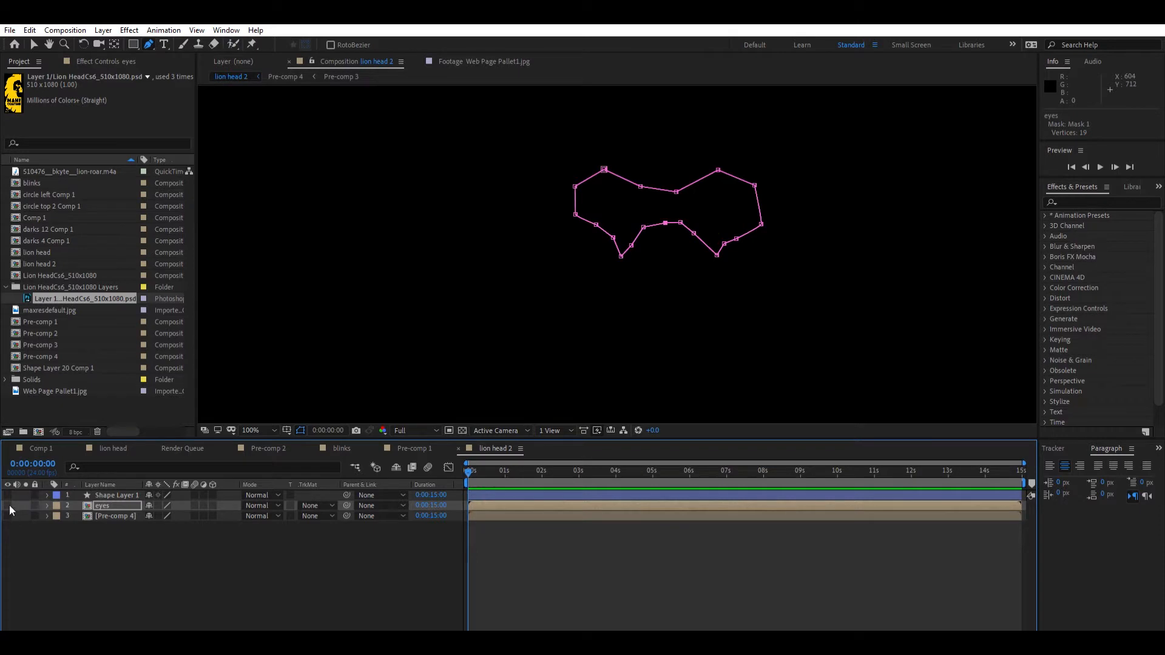
click(8, 516)
key(ctrl+Down)
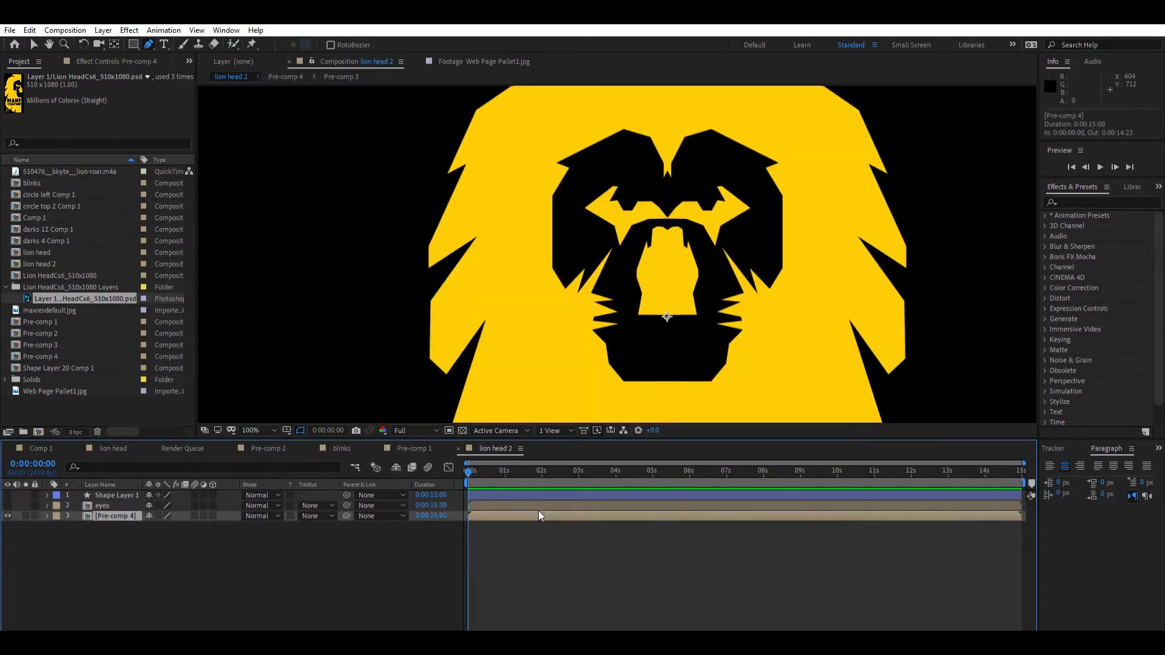
Step: Duplicate the full-head pre-comp again and rename the copy nose
key(ctrl+d)
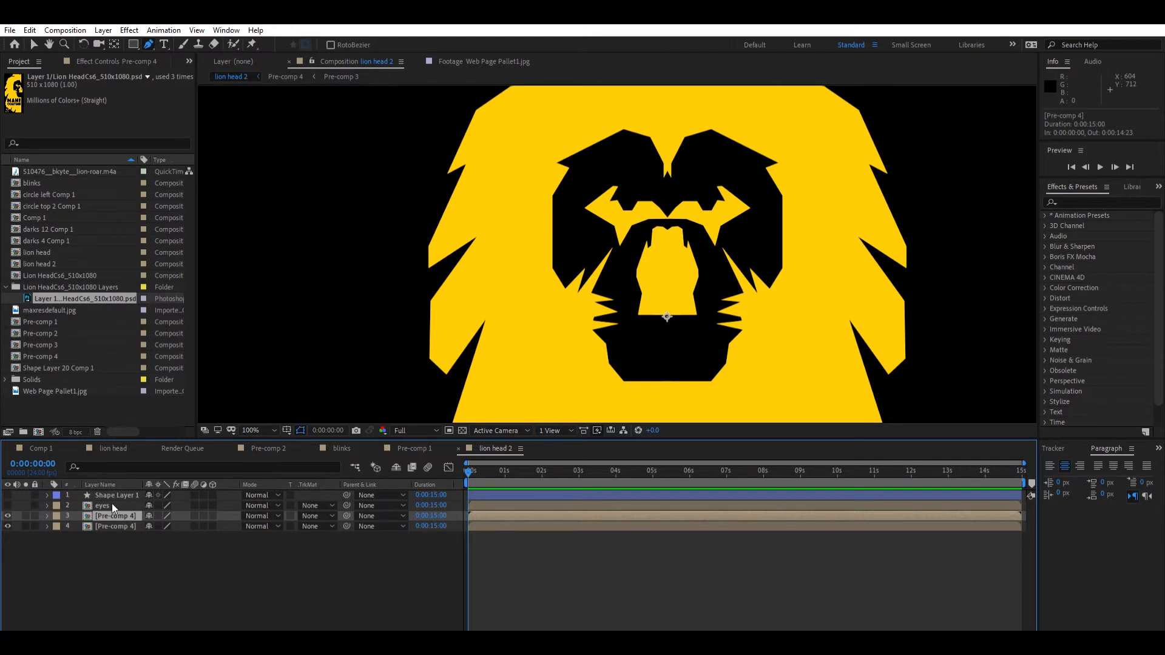
key(Return)
text(nose)
key(Return)
Step: Mask the nose layer with a closed Pen path around the lion's nose and view it without the full-head layer
click(565, 580)
click(585, 515)
click(633, 318)
click(625, 291)
click(626, 262)
click(637, 242)
click(663, 223)
click(693, 233)
click(709, 282)
click(709, 328)
click(679, 343)
click(633, 318)
alt+click(7, 516)
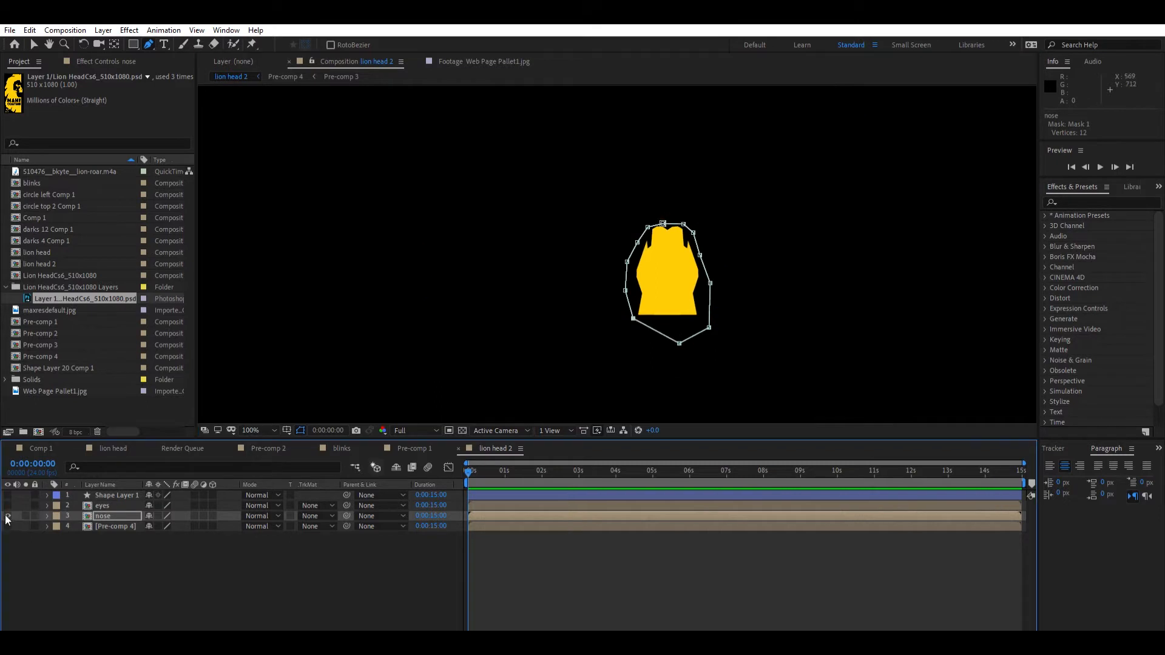
Step: Rename the shape layer as mouth and make the mouth, eyes, nose and full-head layers all visible
click(7, 526)
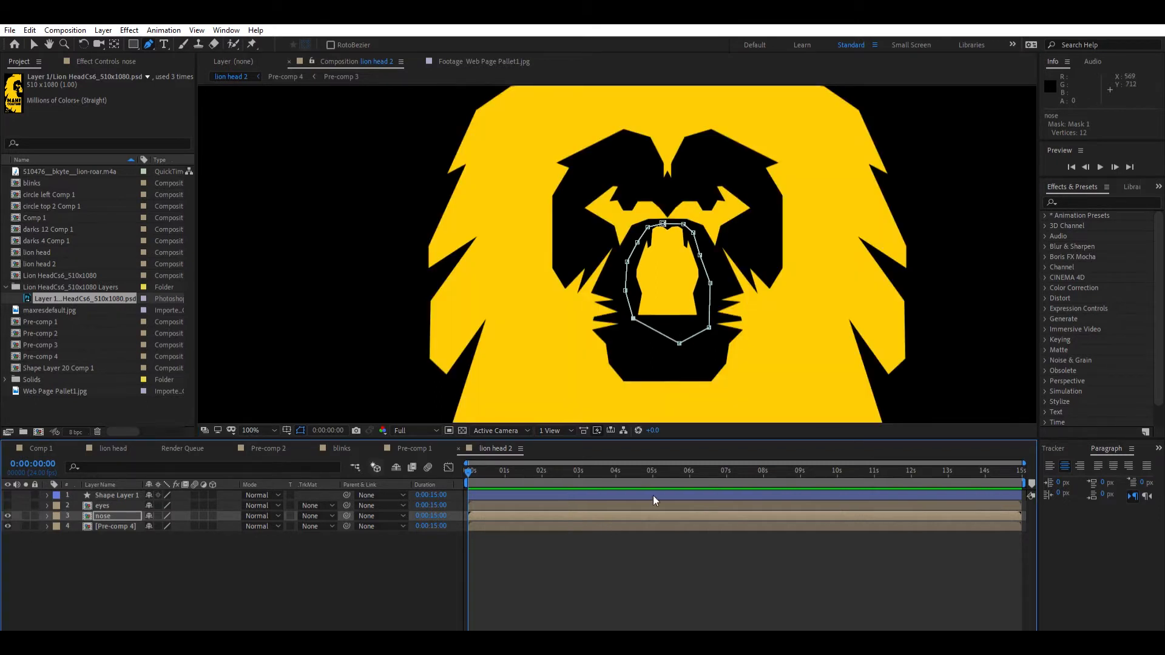
click(512, 492)
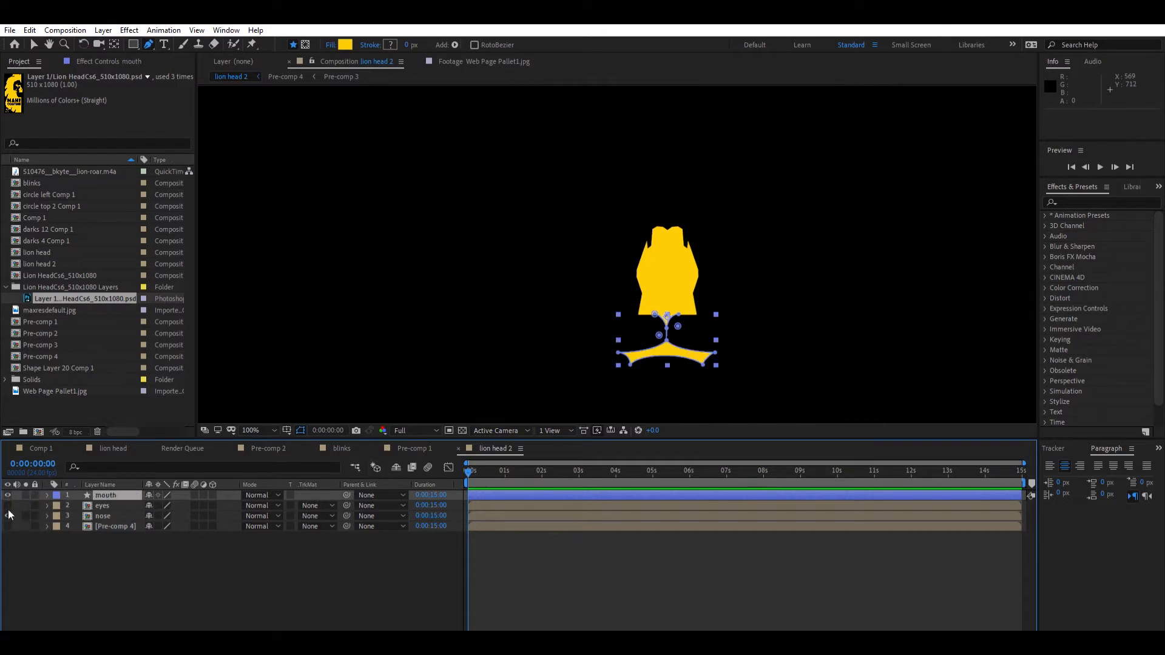
click(9, 514)
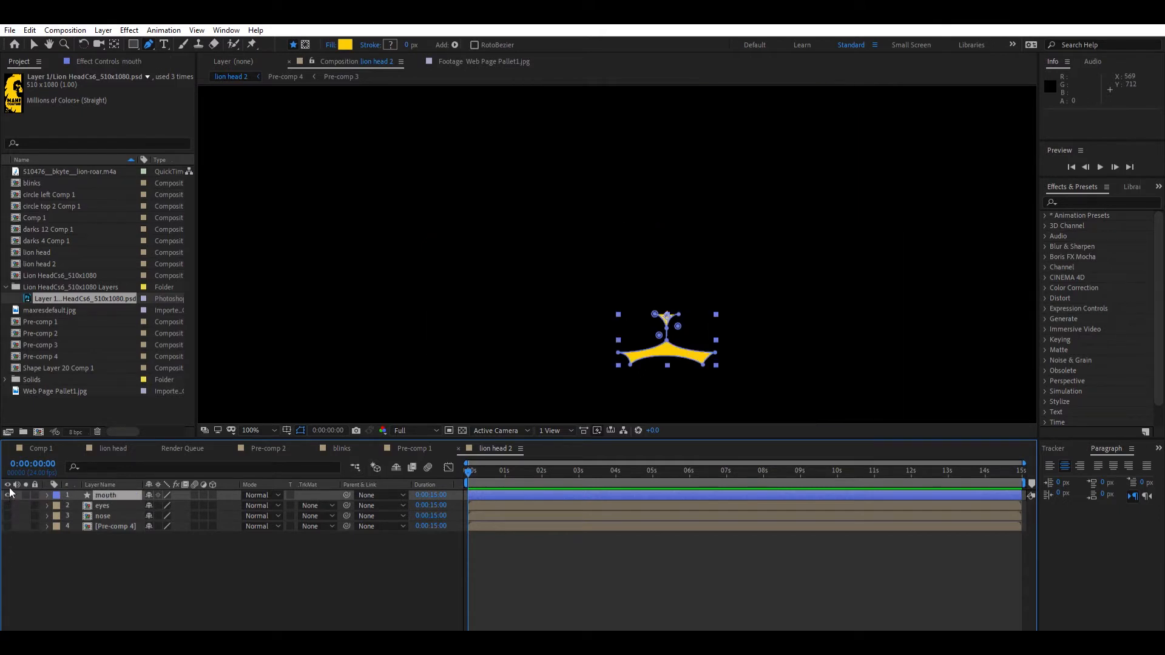
click(8, 505)
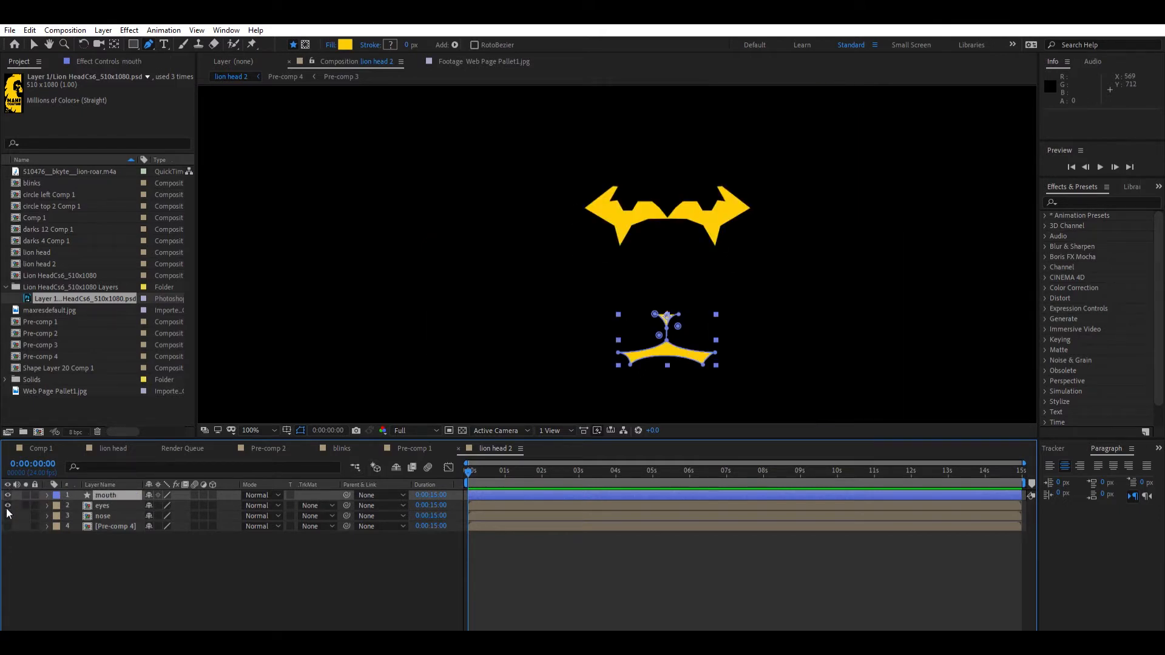
click(8, 515)
click(8, 526)
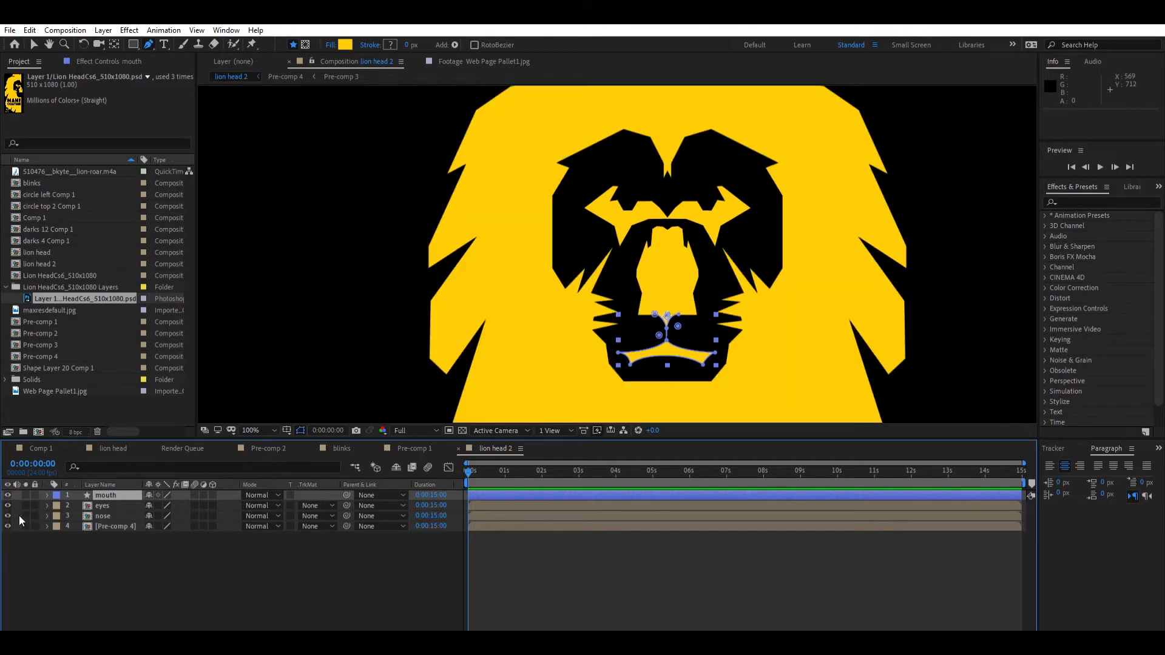
scroll(759, 331, down, 2)
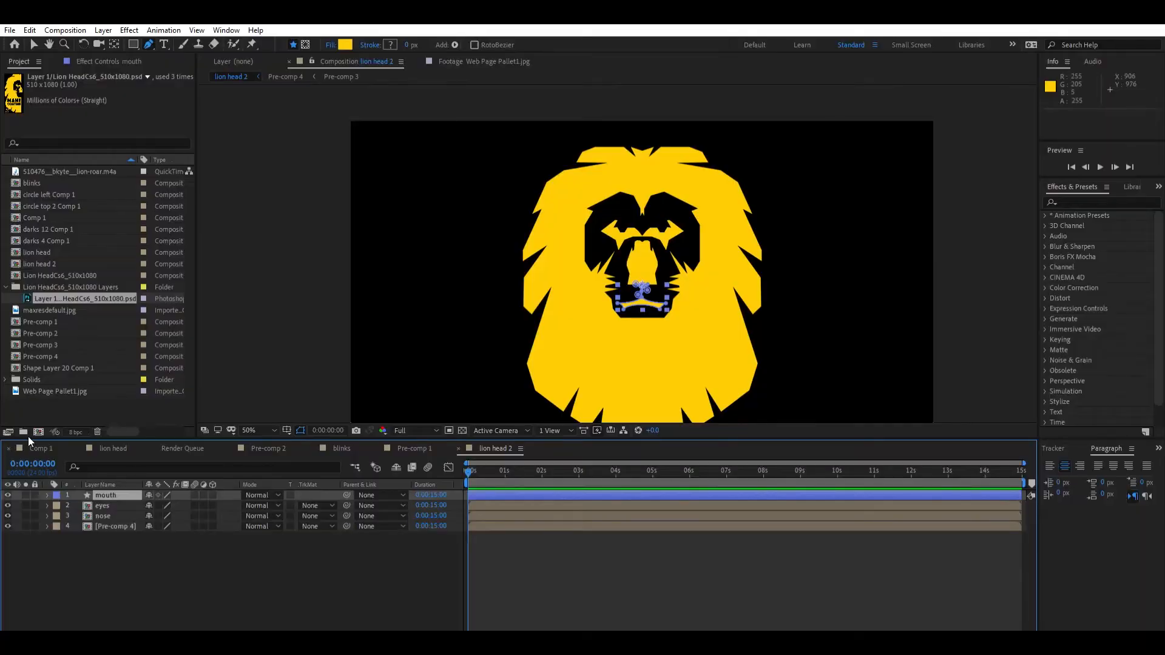
Step: Examine the finished lion logo animation in Comp 1 over its first five seconds or so, and return to the lion head 2 composition
key(.)
key(h)
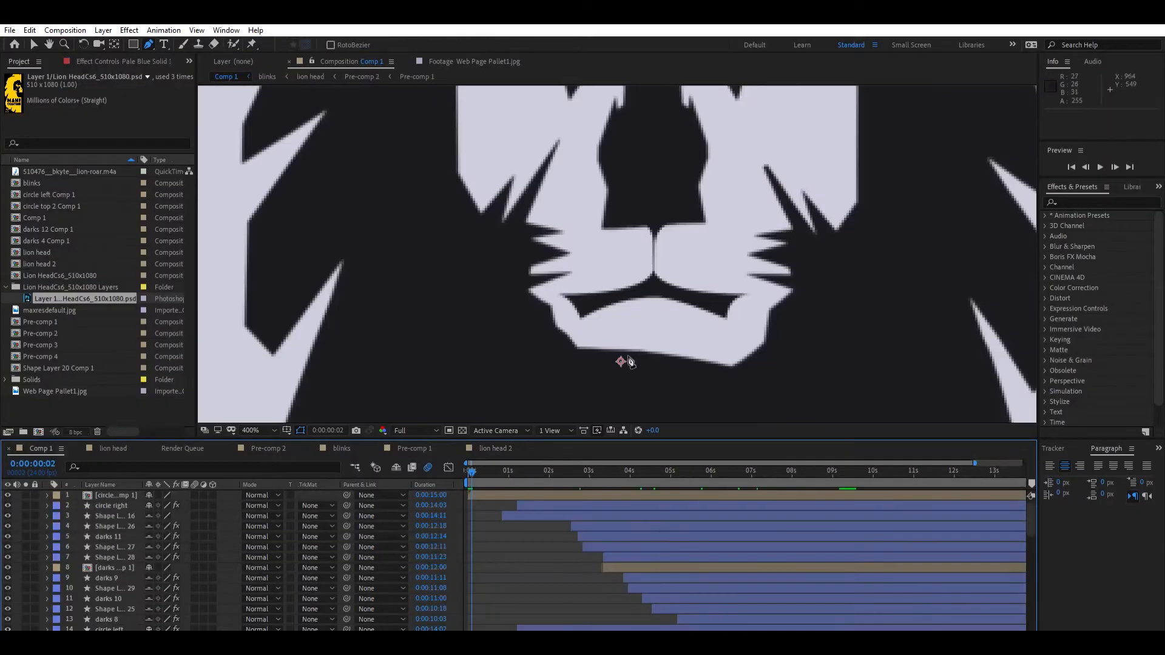
drag(740, 295, 732, 434)
key(g)
click(505, 469)
drag(580, 474, 596, 475)
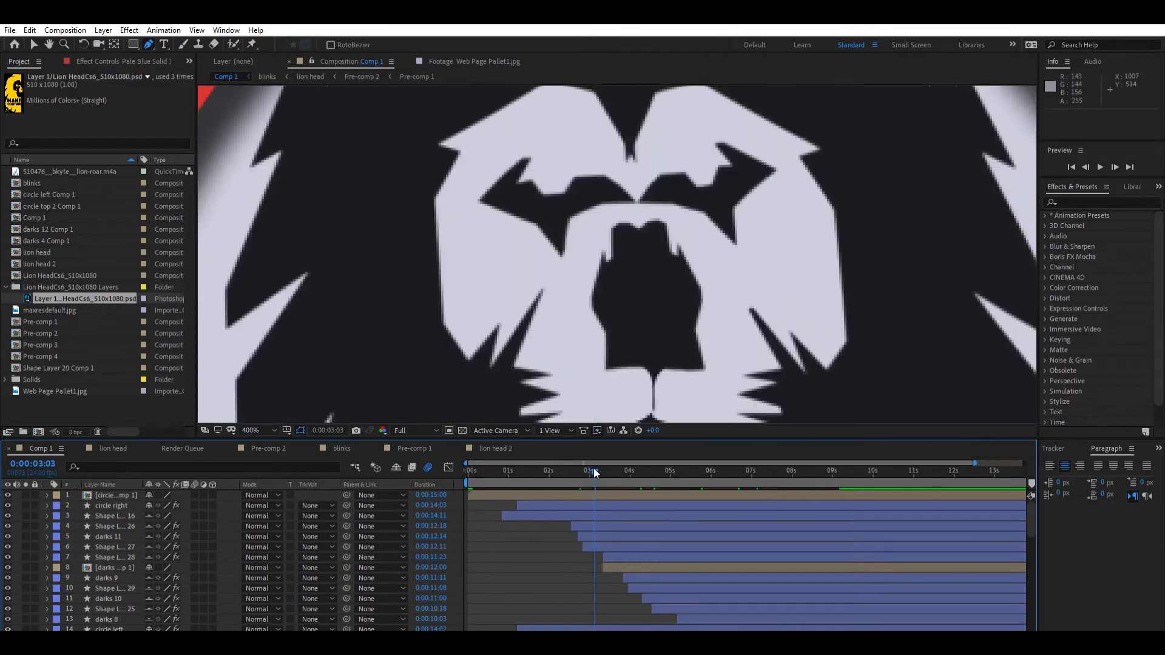
drag(596, 468, 683, 464)
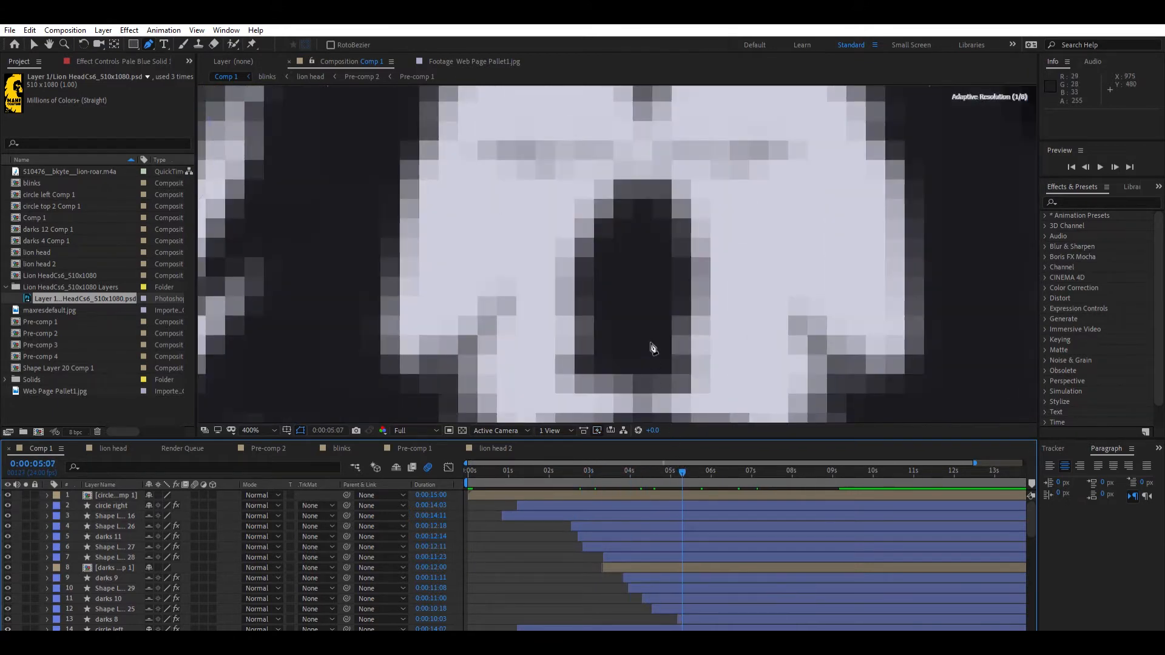
scroll(652, 361, down, 3)
drag(680, 462, 611, 466)
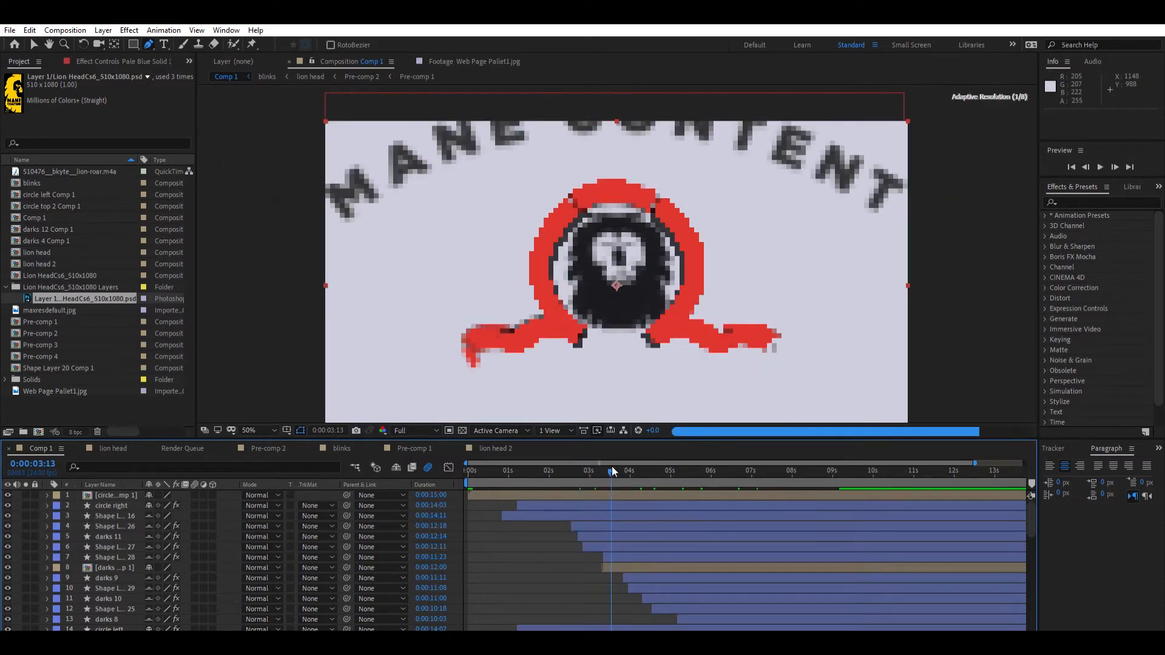
click(497, 437)
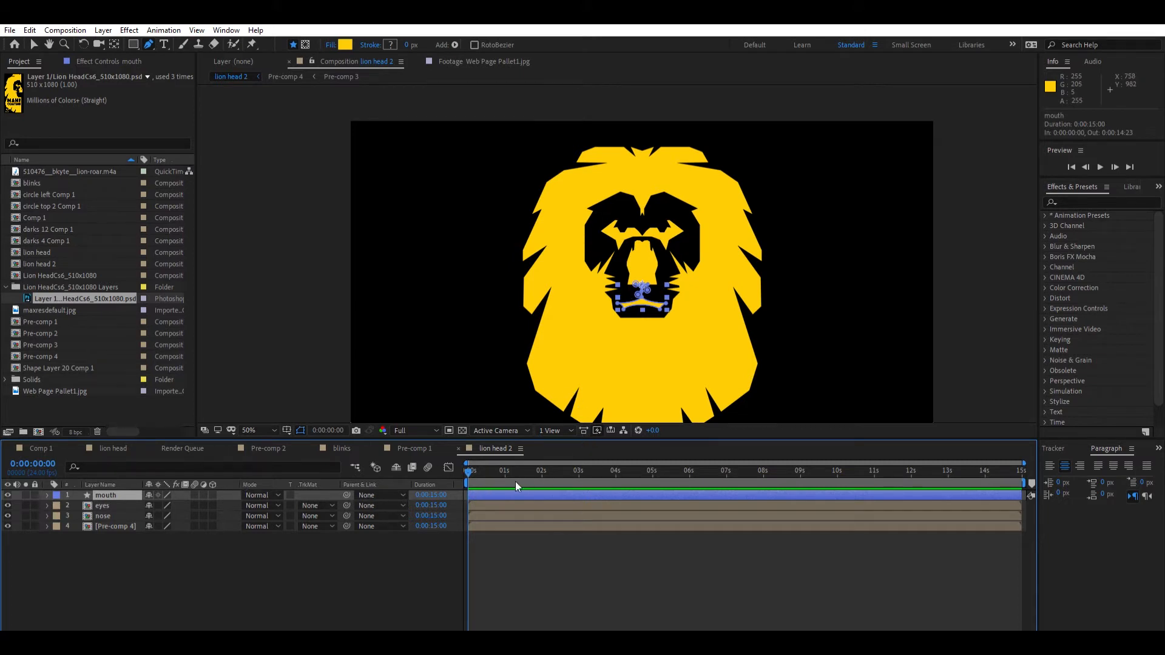
Step: Hide the mouth, nose and full-head layers so only the eyes show, and select the eyes layer
click(33, 44)
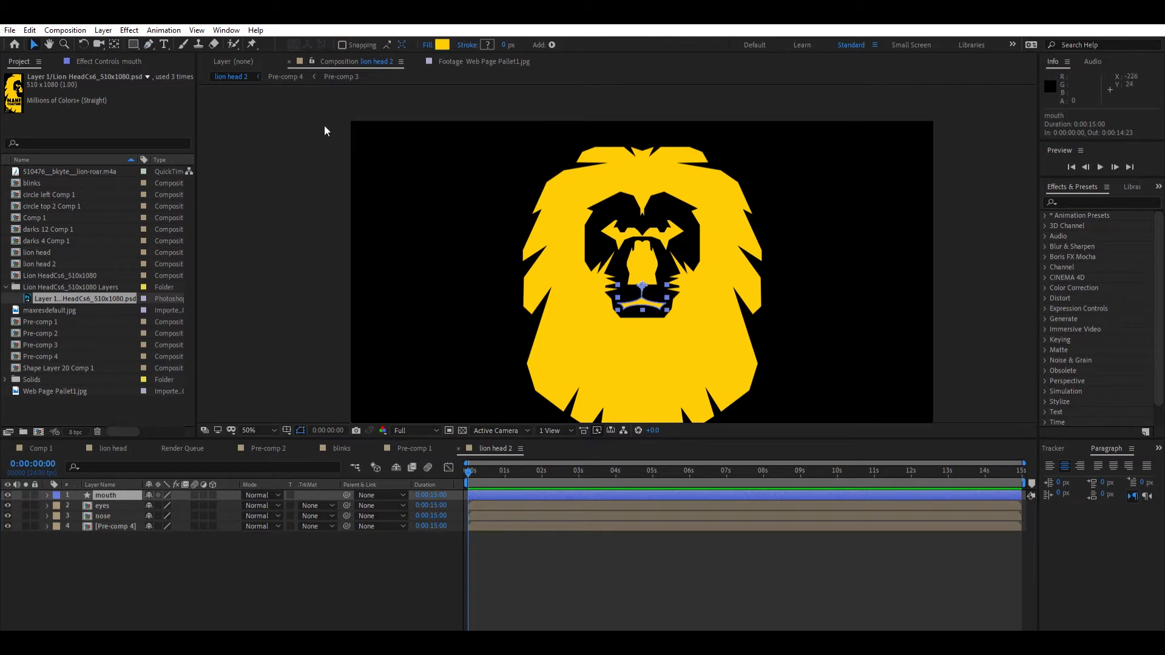
drag(8, 526, 7, 498)
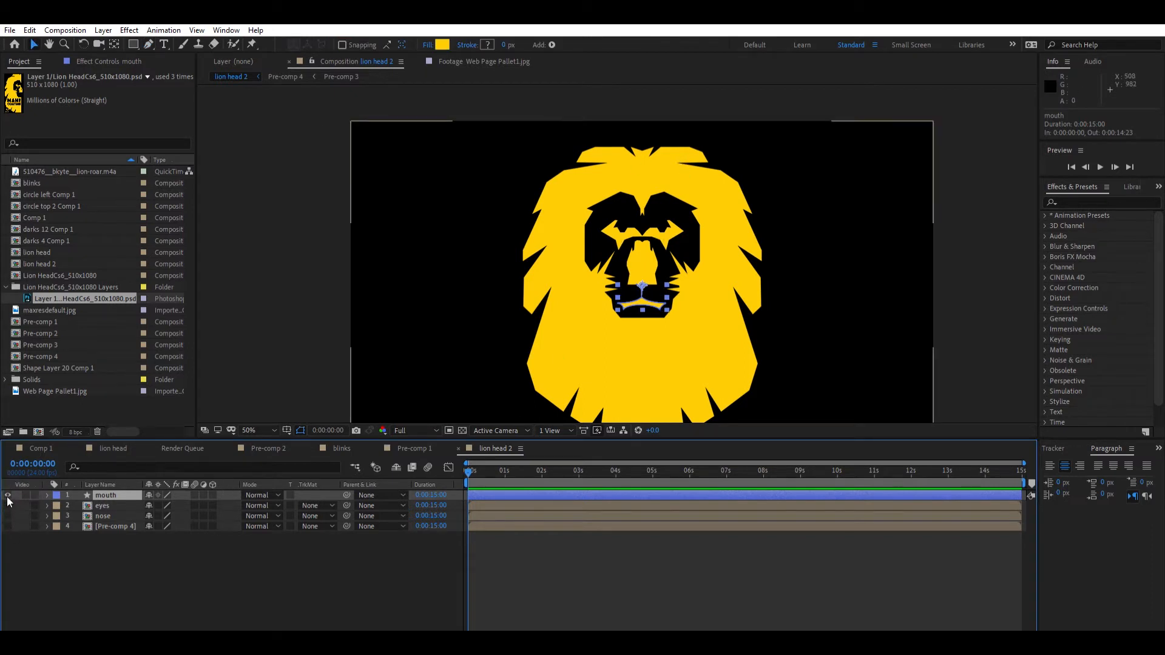
click(7, 495)
click(8, 506)
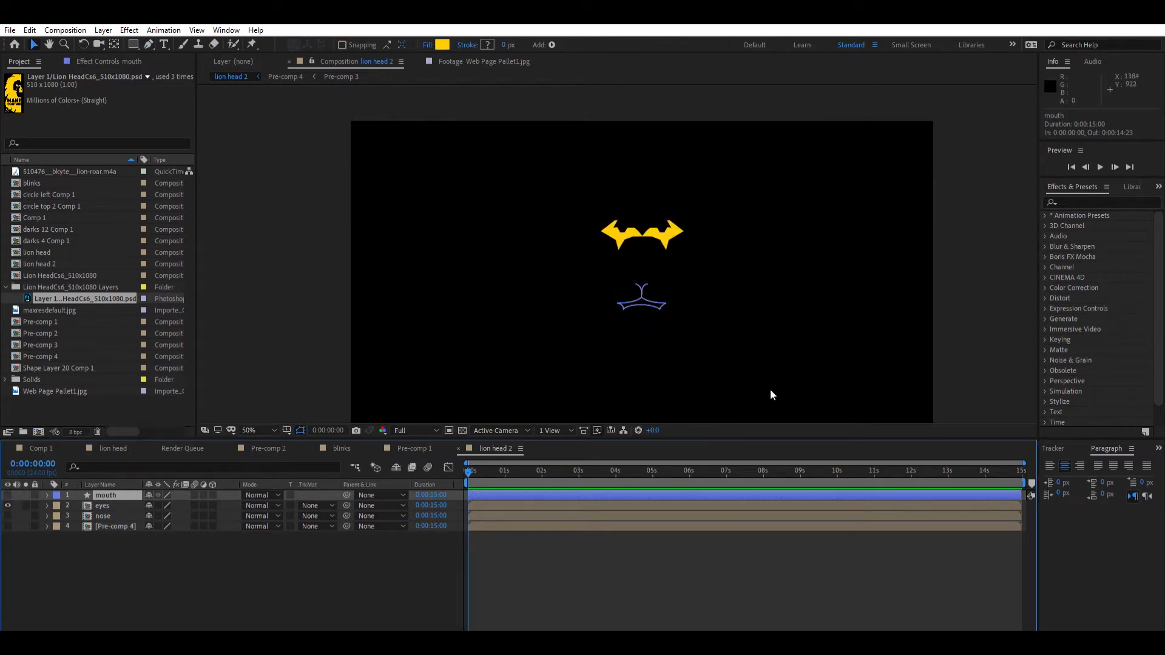
click(666, 232)
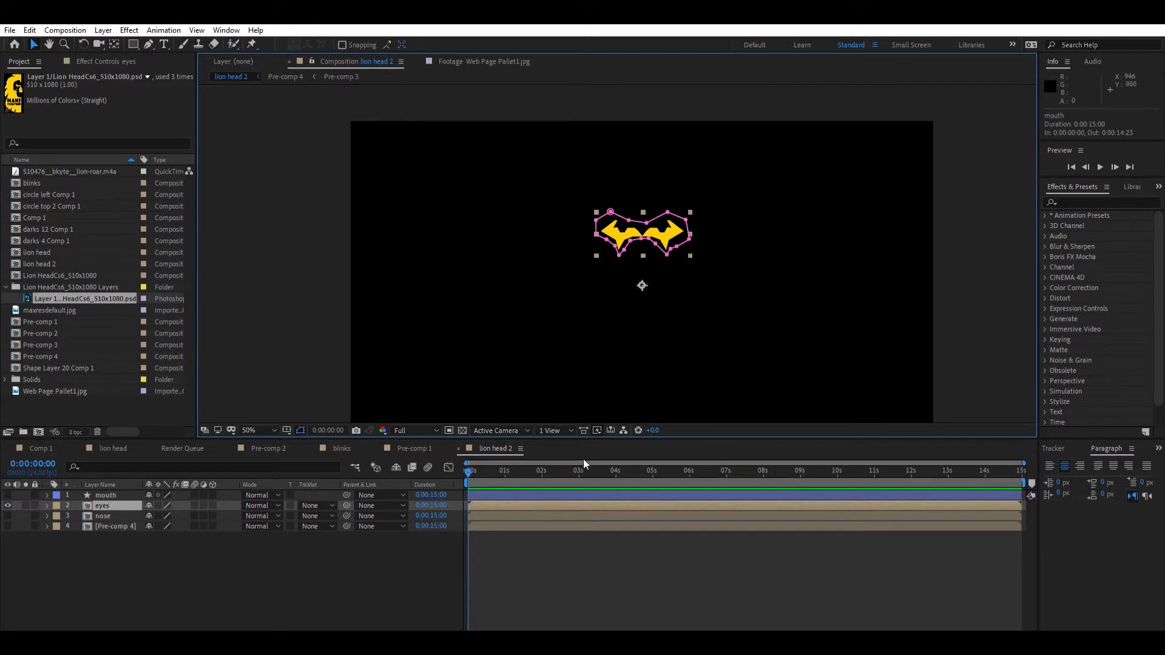
Step: Add a Scale keyframe to the eyes layer at the first frame and move the current time to frame 11
key(s)
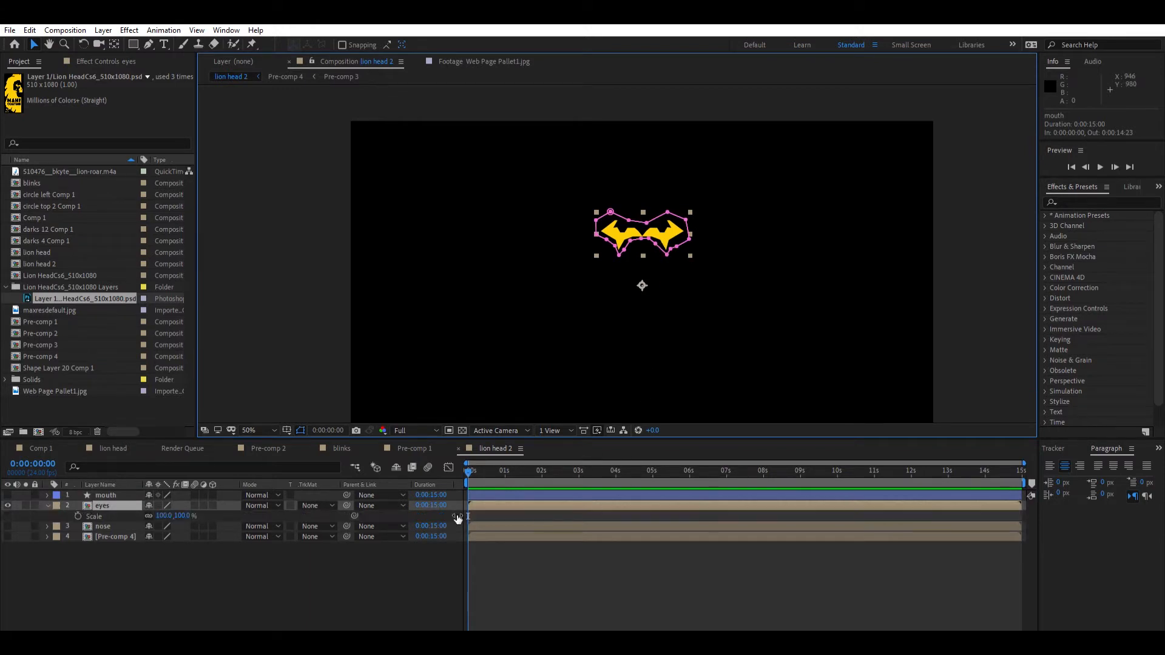
click(78, 515)
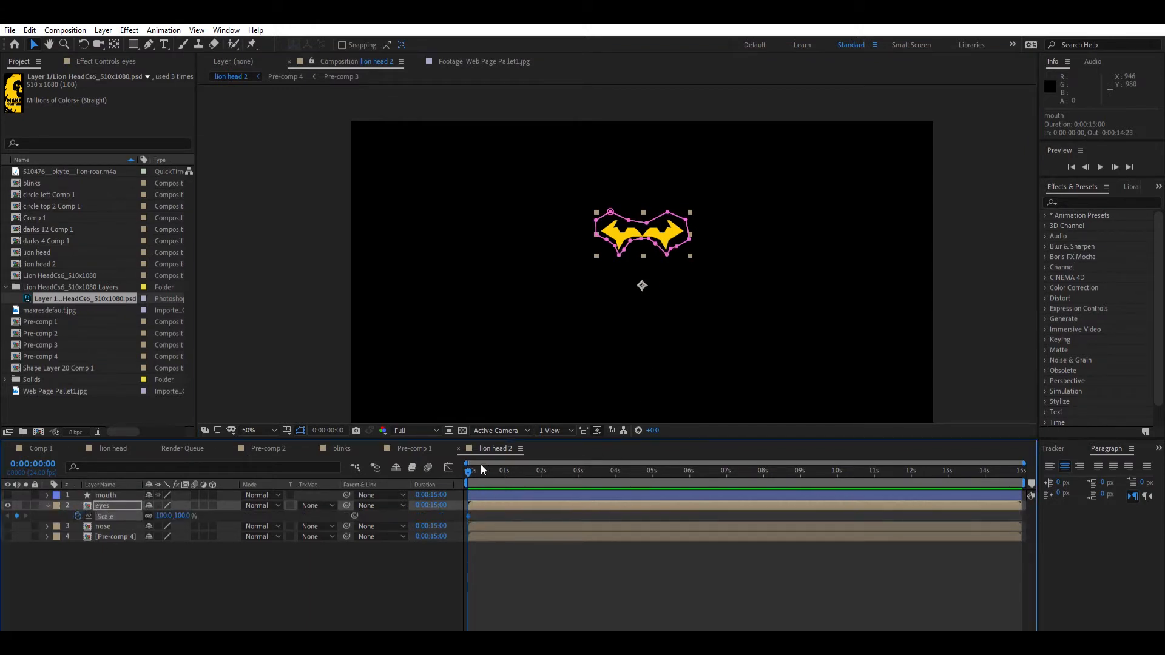
drag(477, 461, 486, 464)
Step: Move the eyes layer's anchor point up to the middle between the two eyes, at about 962, 375
key(period)
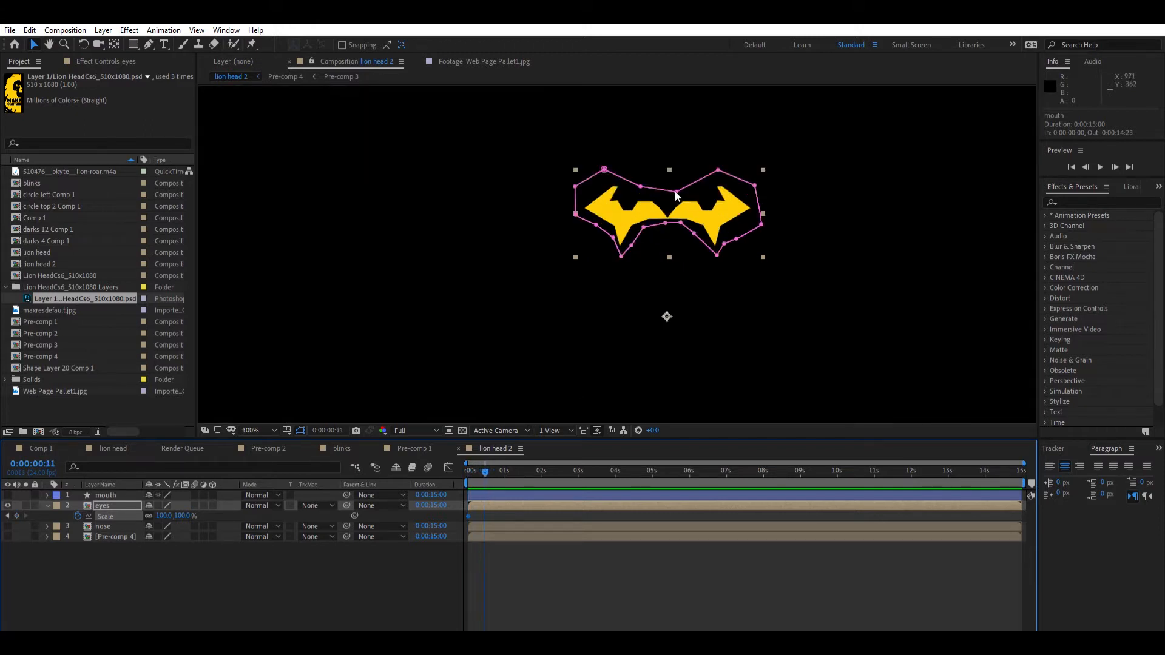
drag(670, 157, 670, 164)
key(ctrl+z)
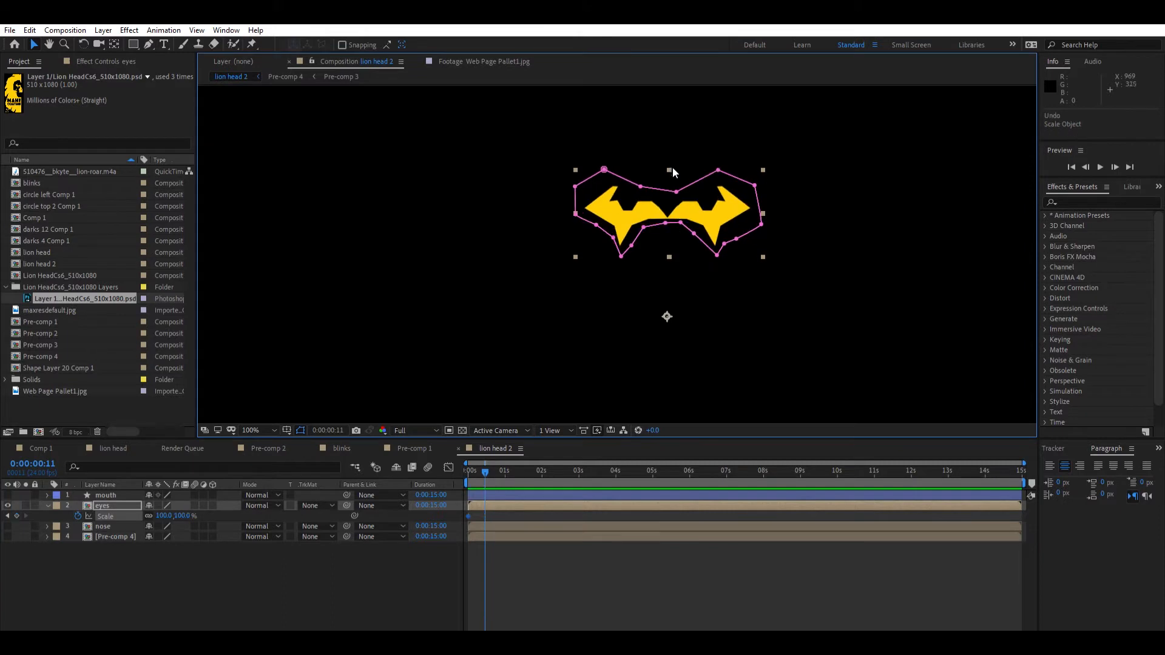
key(y)
drag(667, 313, 670, 213)
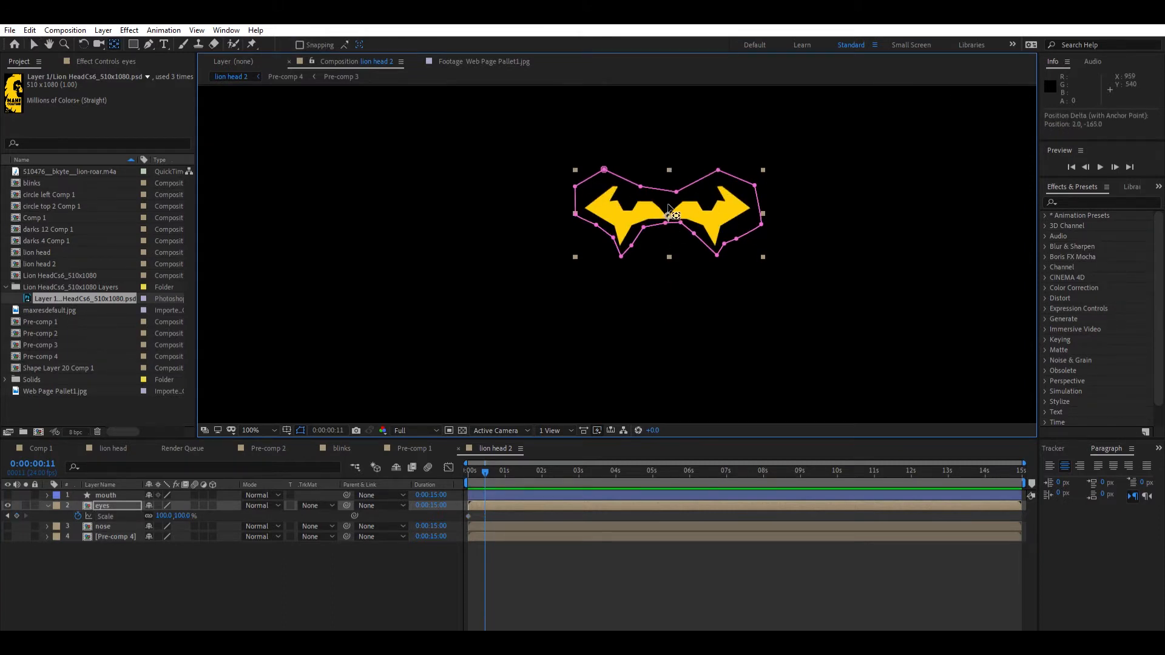
key(a)
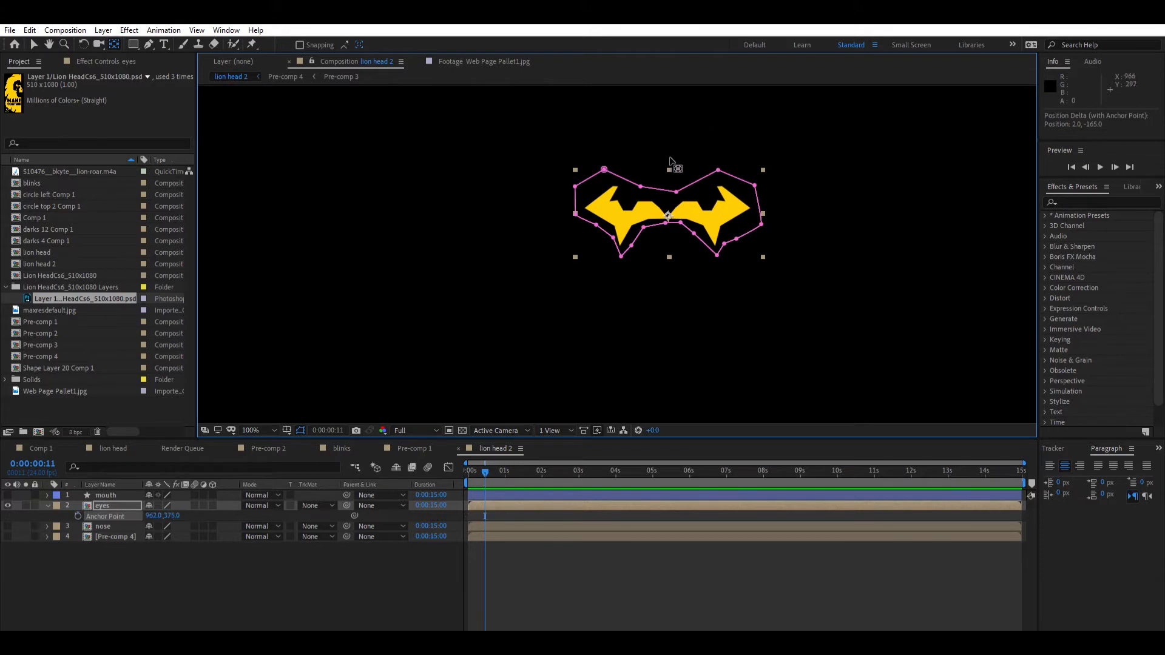
Step: Squash the eyes vertically to about 9% scale at frame 11, keeping the width at 100%
key(v)
drag(671, 155, 673, 202)
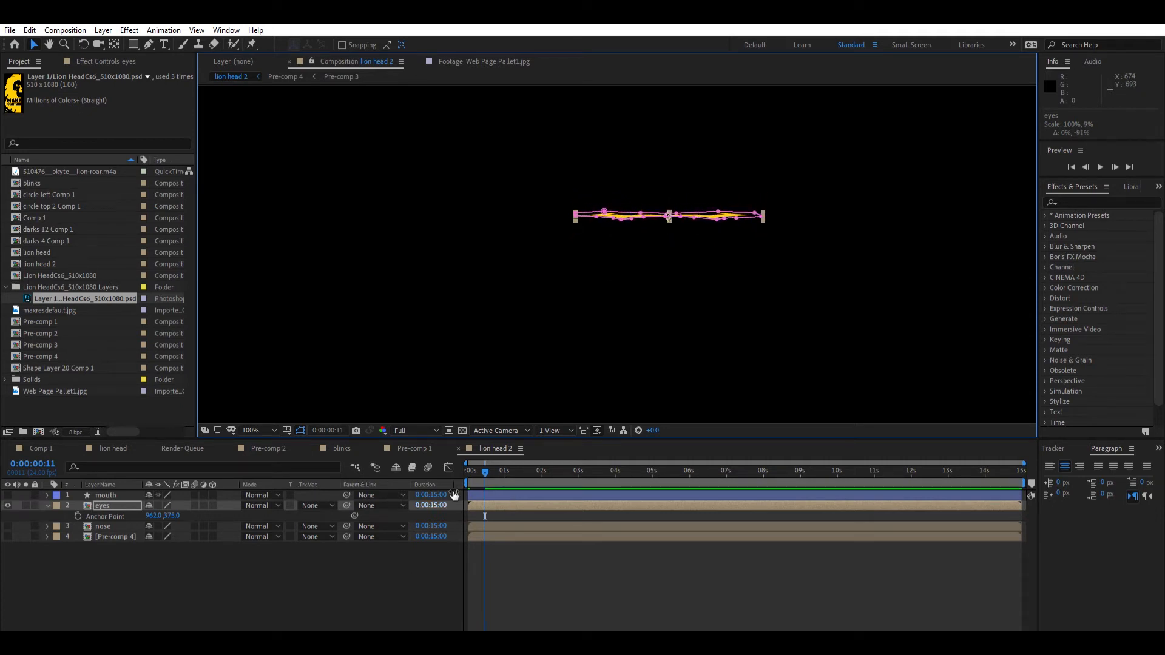
key(s)
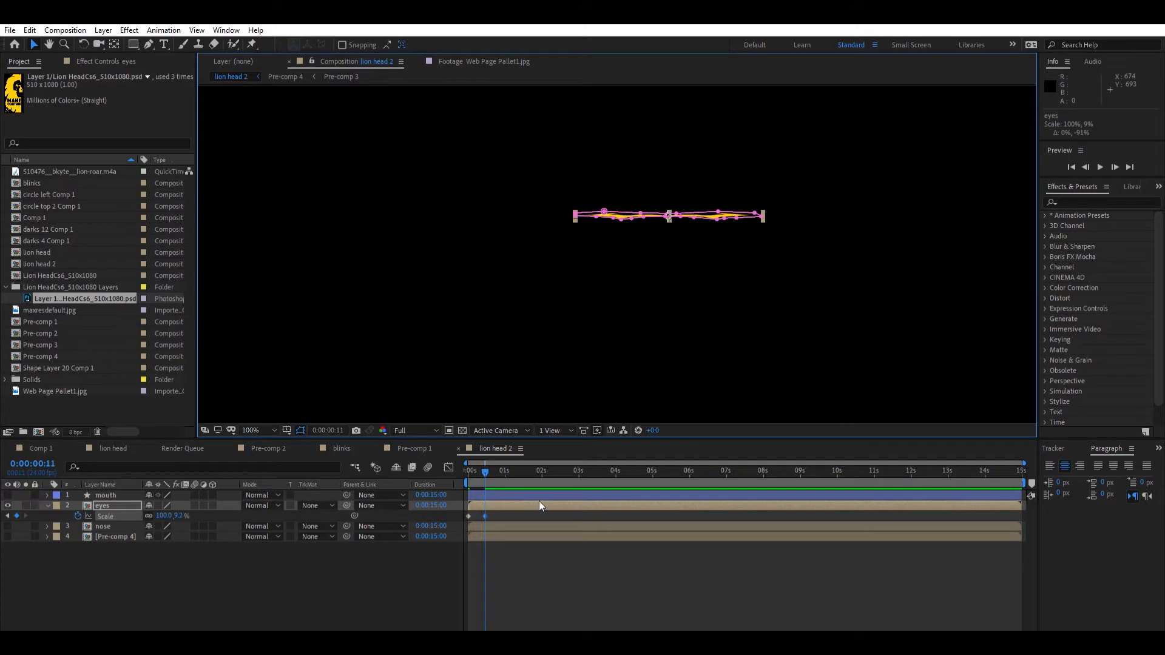
Step: Copy the eyes layer's first Scale keyframe to frame 23 so the eyes reopen fully
drag(489, 475, 504, 473)
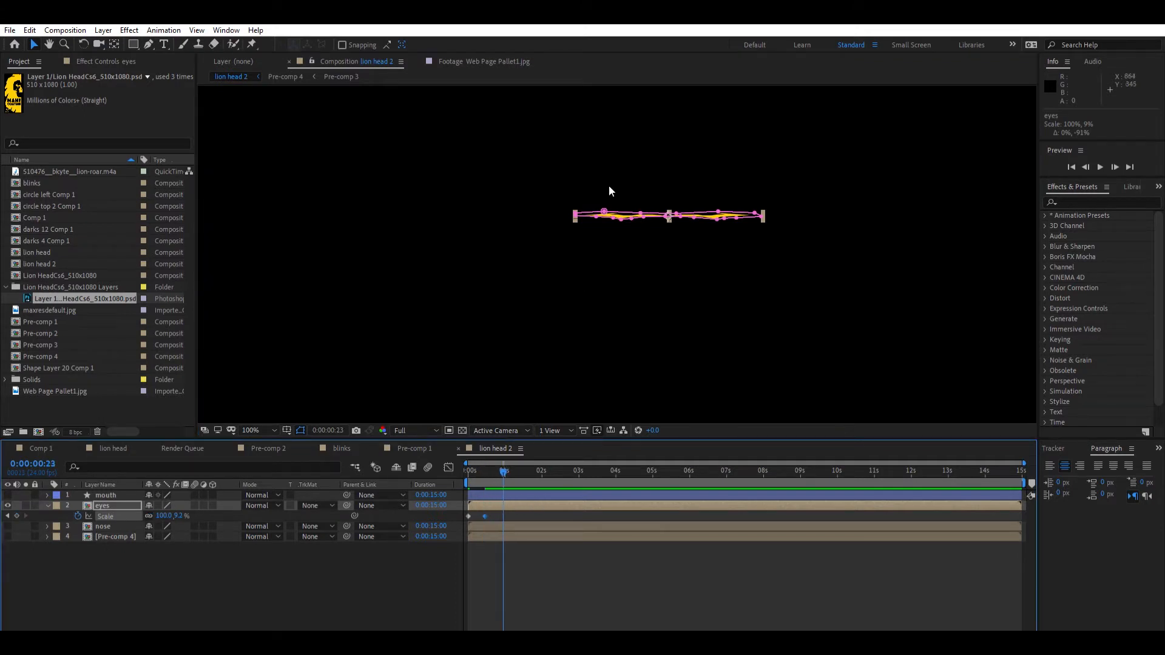
click(469, 510)
key(ctrl+c)
key(ctrl+v)
Step: Preview the eye blink and apply Easy Ease to its last two Scale keyframes
drag(489, 468, 460, 465)
key(space)
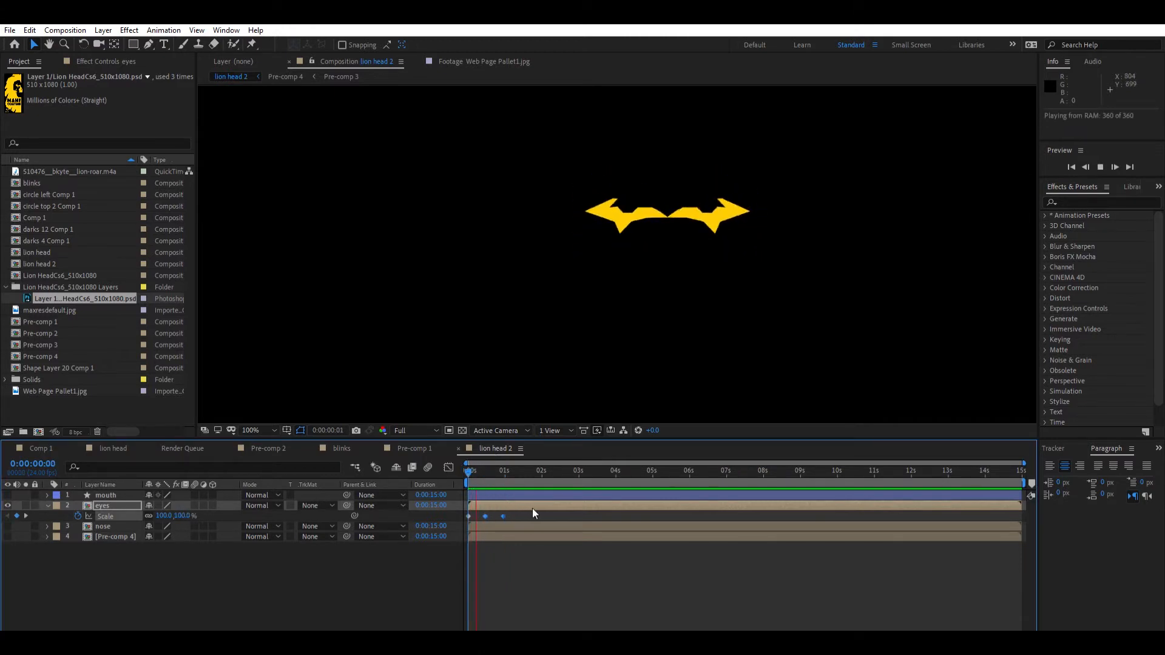
key(space)
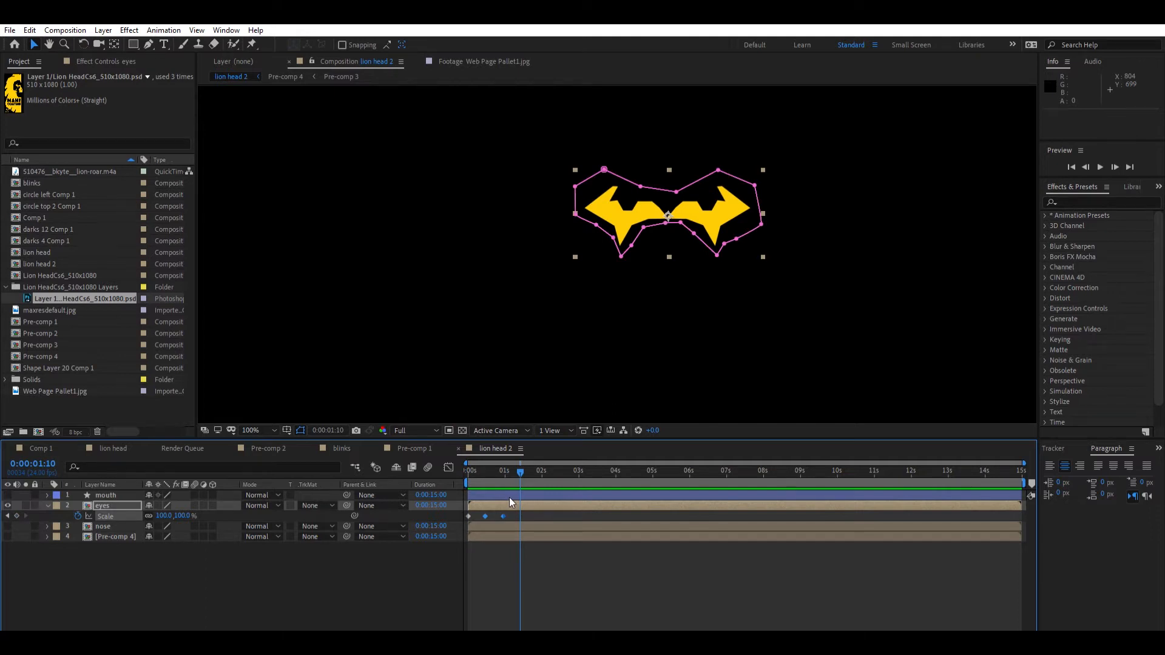
drag(488, 470, 439, 472)
key(space)
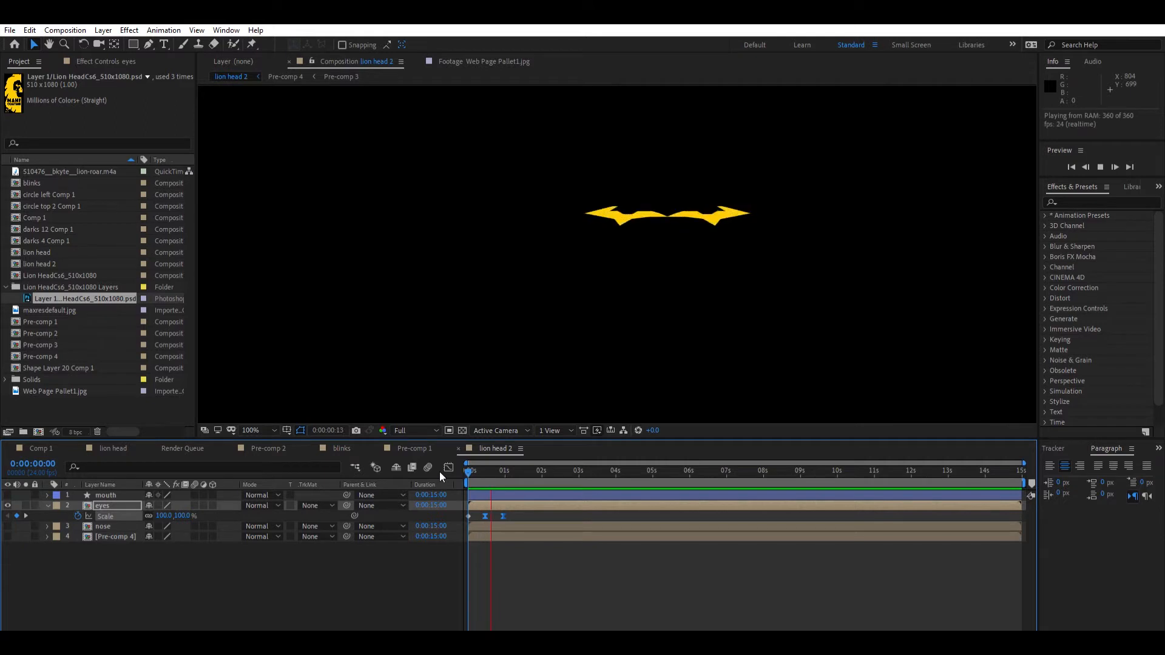
Step: Shorten the blink by moving the squashed Scale keyframe to frame 6 and the reopened one to frame 12, and preview it
key(equal)
key(equal)
key(equal)
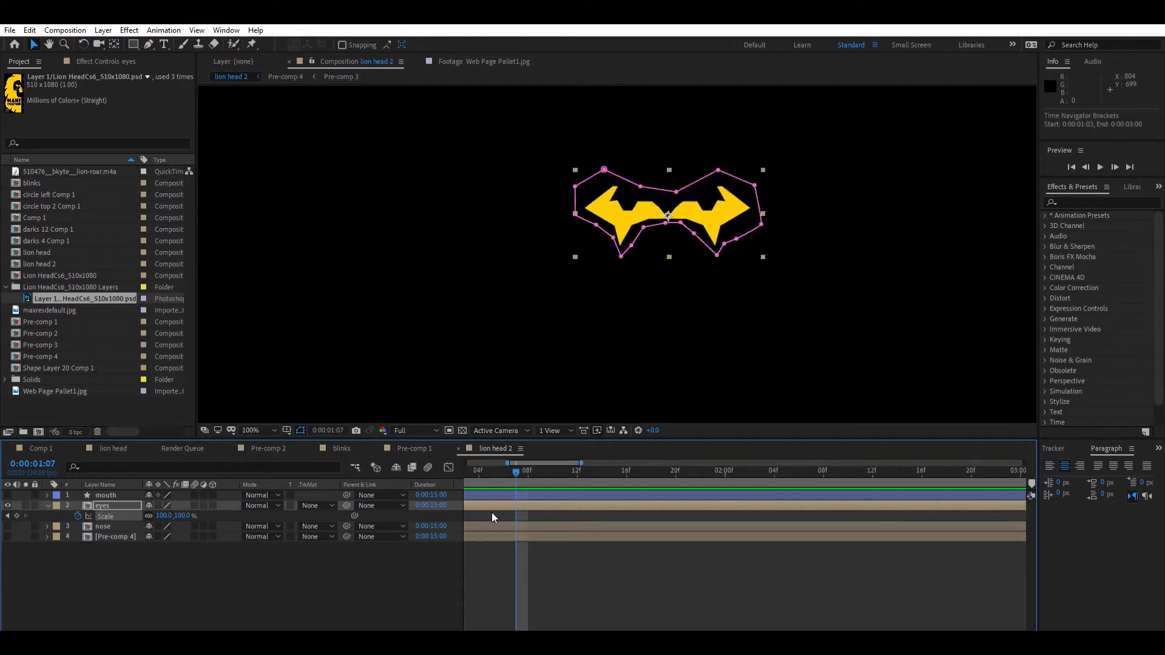
scroll(571, 614, left, 5)
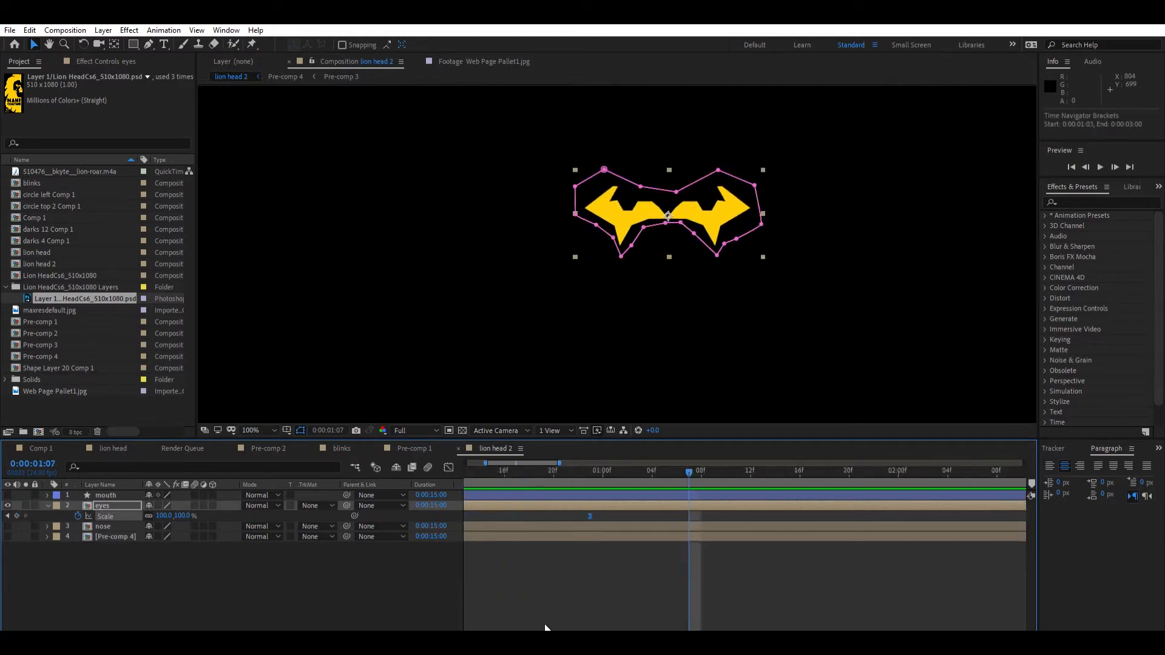
click(579, 513)
drag(579, 513, 540, 514)
drag(751, 516, 615, 515)
drag(514, 468, 468, 471)
key(space)
key(space)
Step: Tighten the blink further by moving the squashed Scale keyframe to frame 4 and the reopened one to frame 9, and replay it
drag(541, 515, 517, 515)
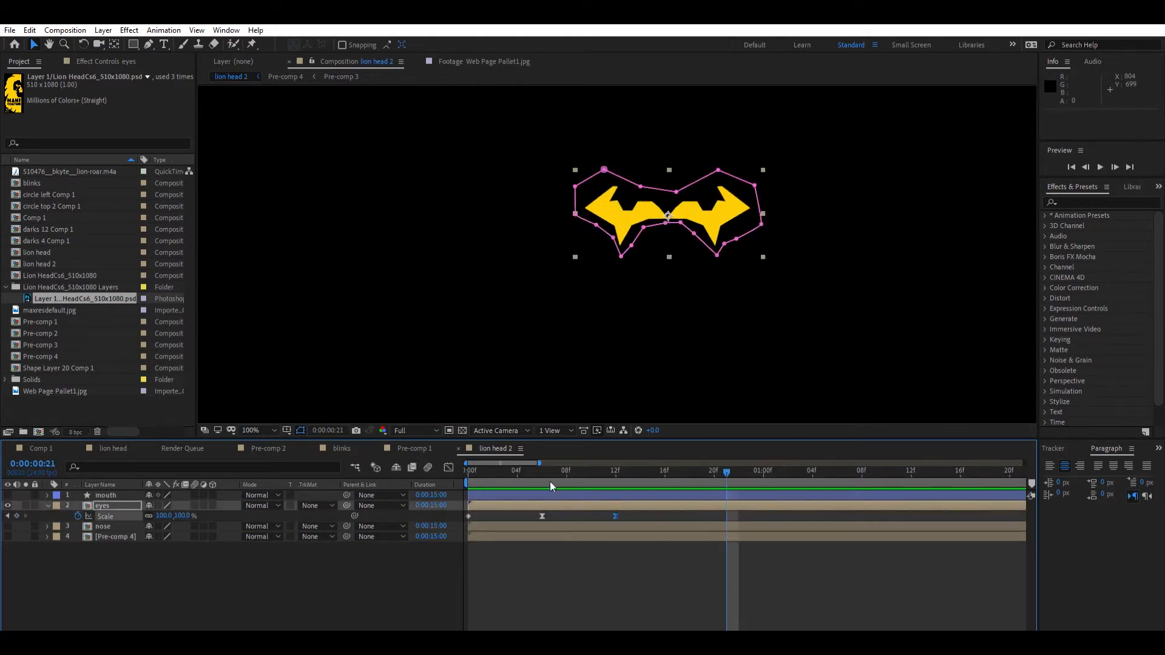
click(474, 468)
key(space)
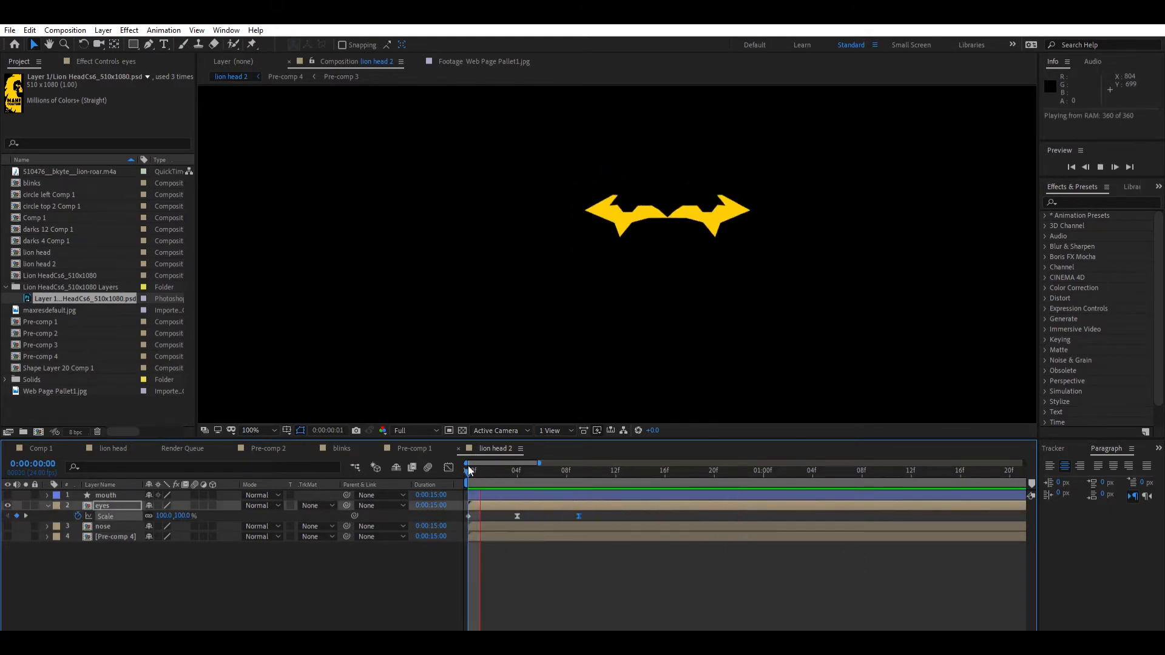
key(space)
key(minus)
key(minus)
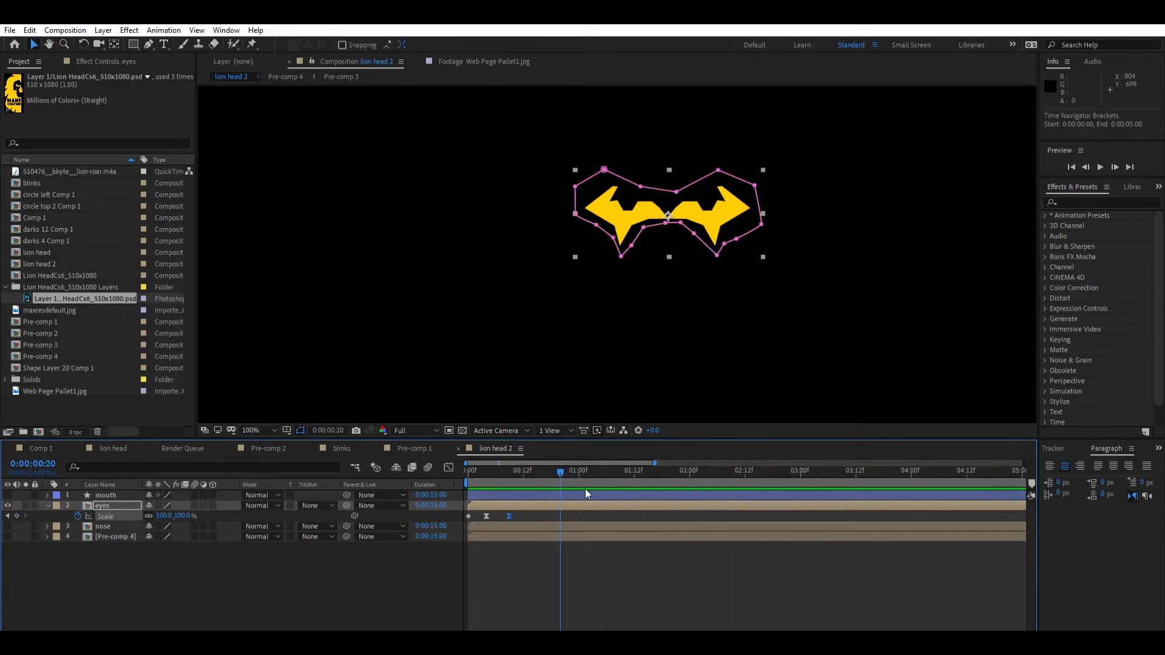
drag(507, 465, 450, 464)
key(space)
key(space)
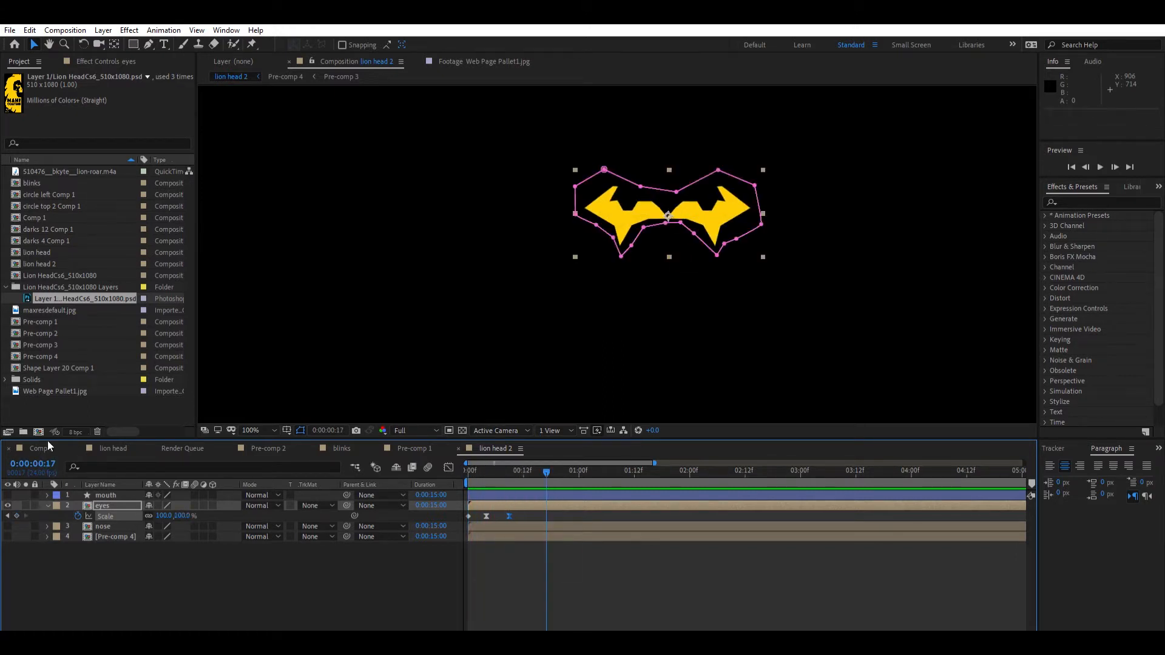
Step: Set the current time to frame 11, fit the whole composition in the viewer and deselect the eyes layer
mouse_move(519, 465)
mouse_down()
mouse_move(507, 460)
mouse_move(551, 461)
mouse_move(517, 462)
mouse_up()
key(shift+slash)
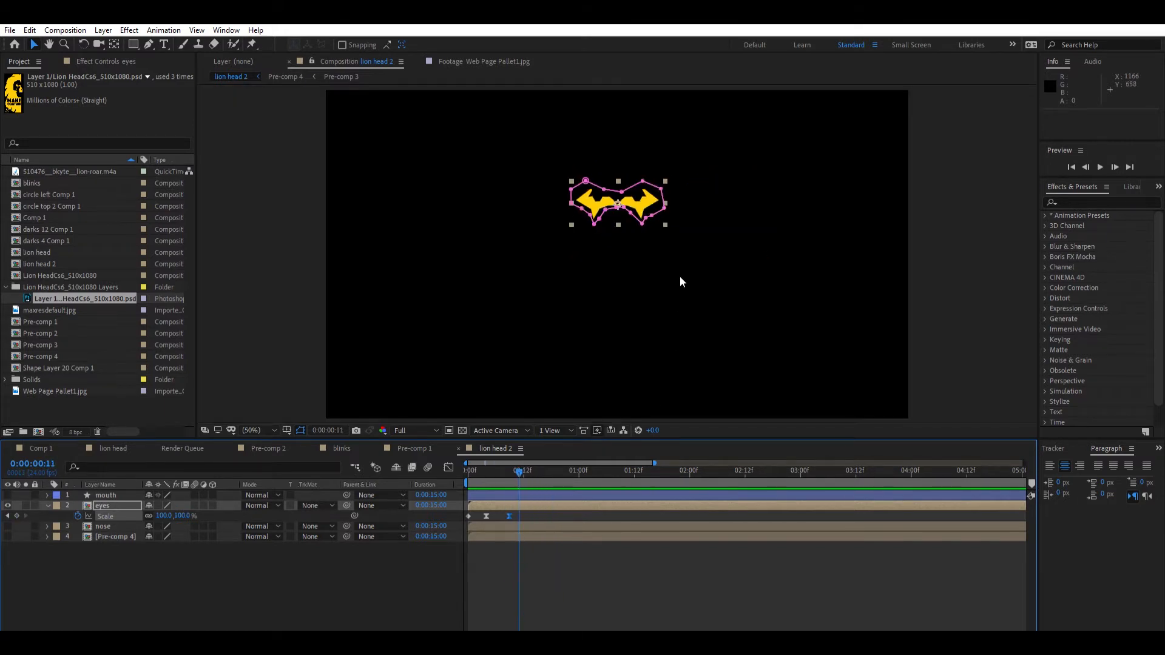
click(643, 265)
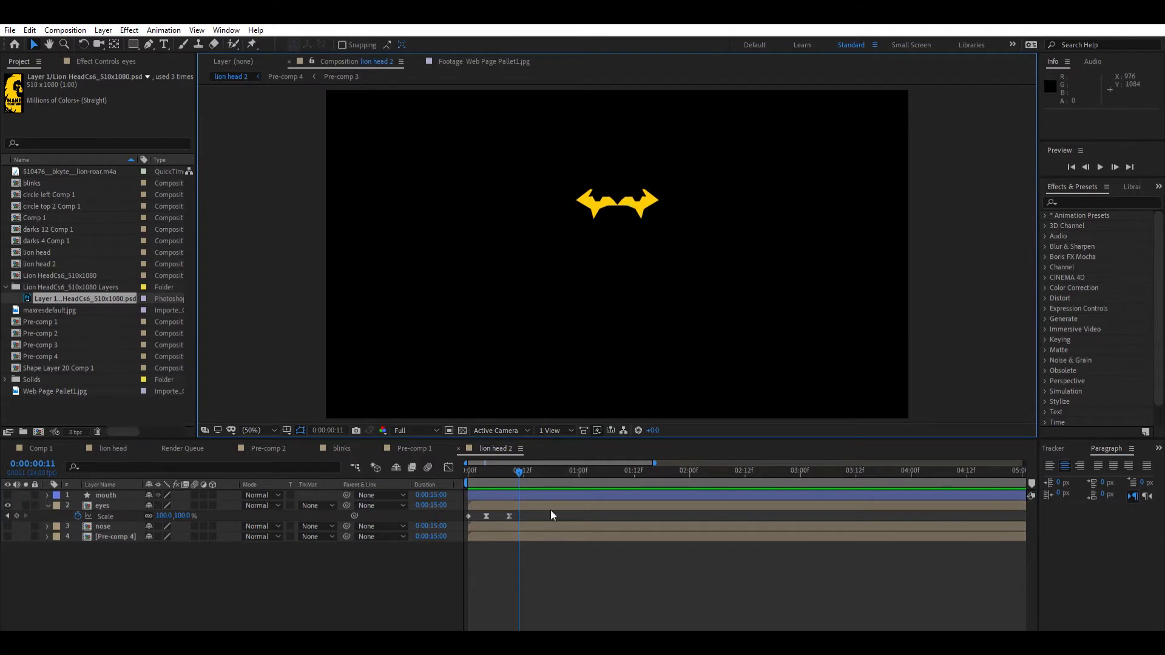
Step: Place four Puppet pins on the eyes layer, one upper and one lower per eye, with a mesh expansion of -2
drag(545, 503, 254, 63)
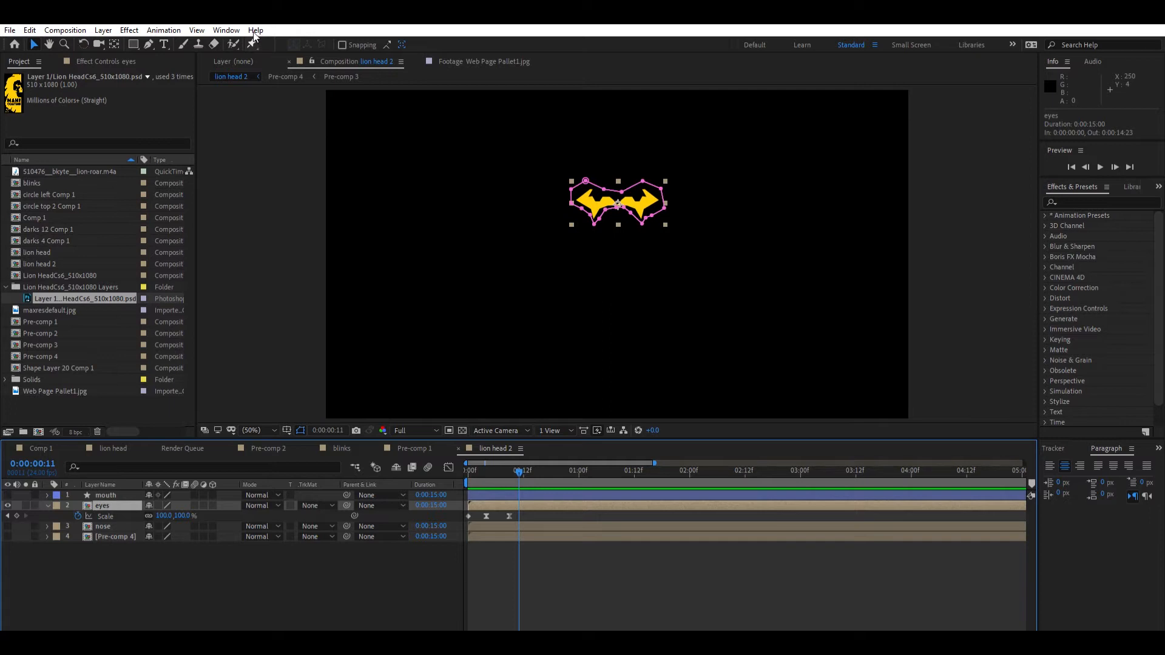
click(251, 44)
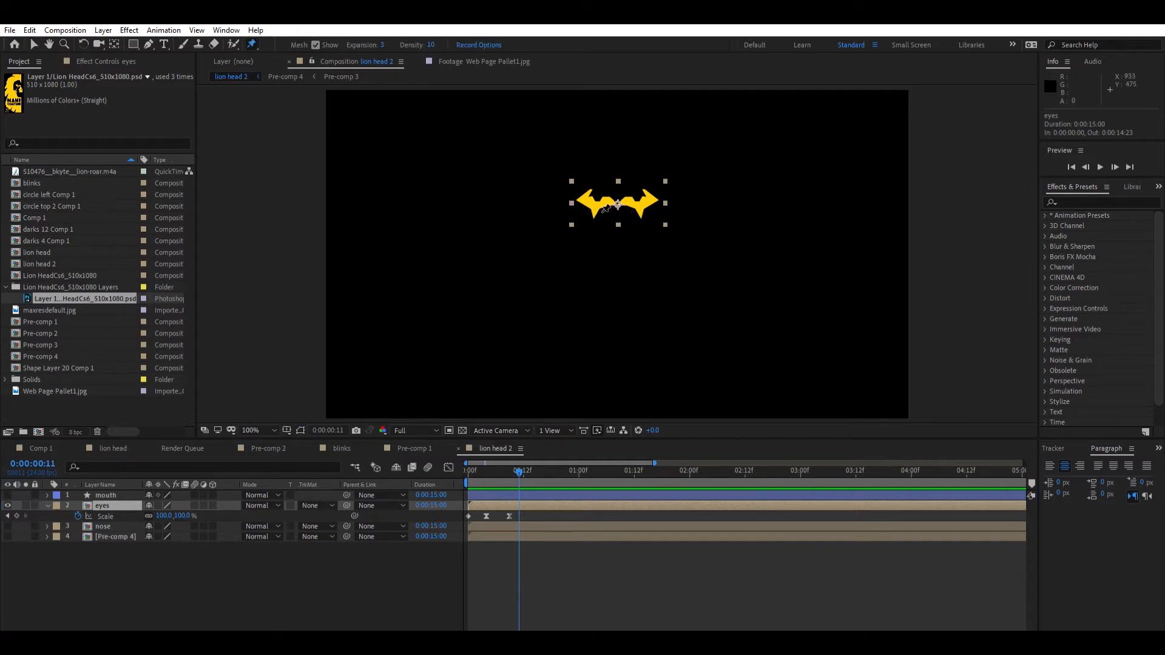
key(period)
drag(581, 171, 598, 235)
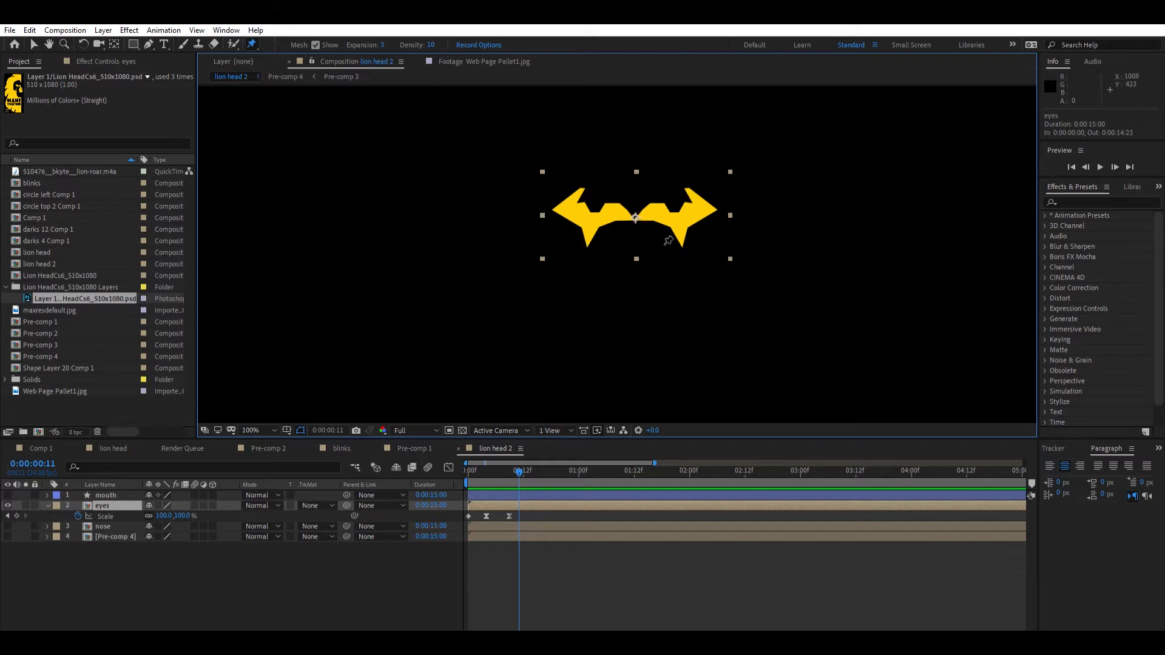
click(591, 235)
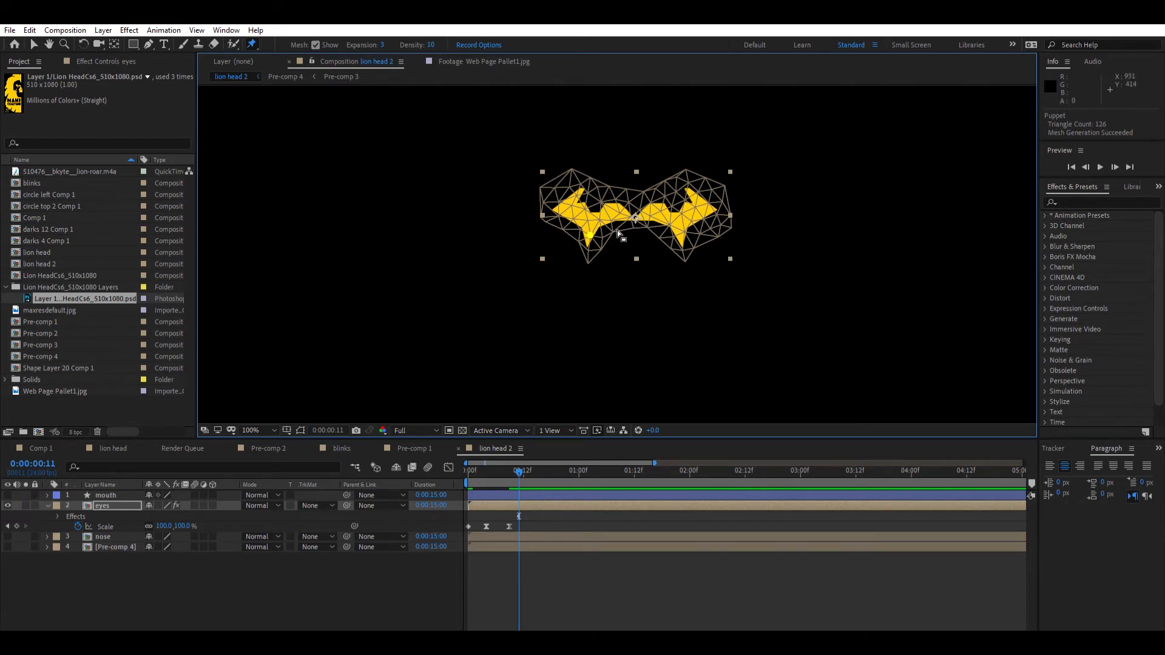
click(681, 234)
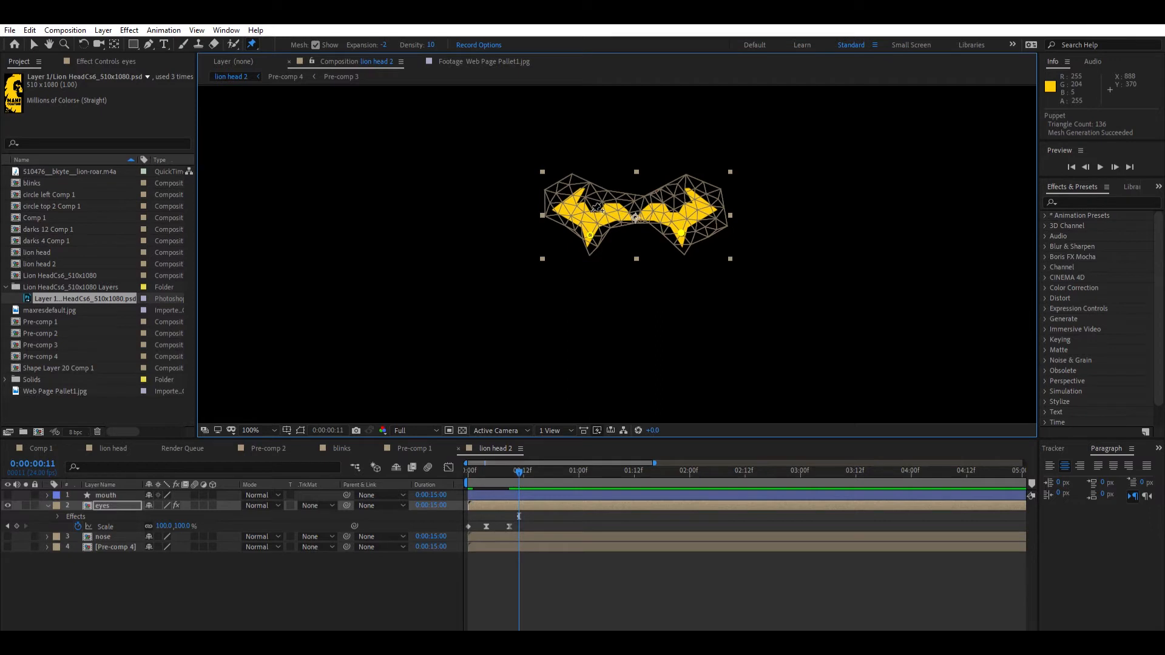
click(589, 213)
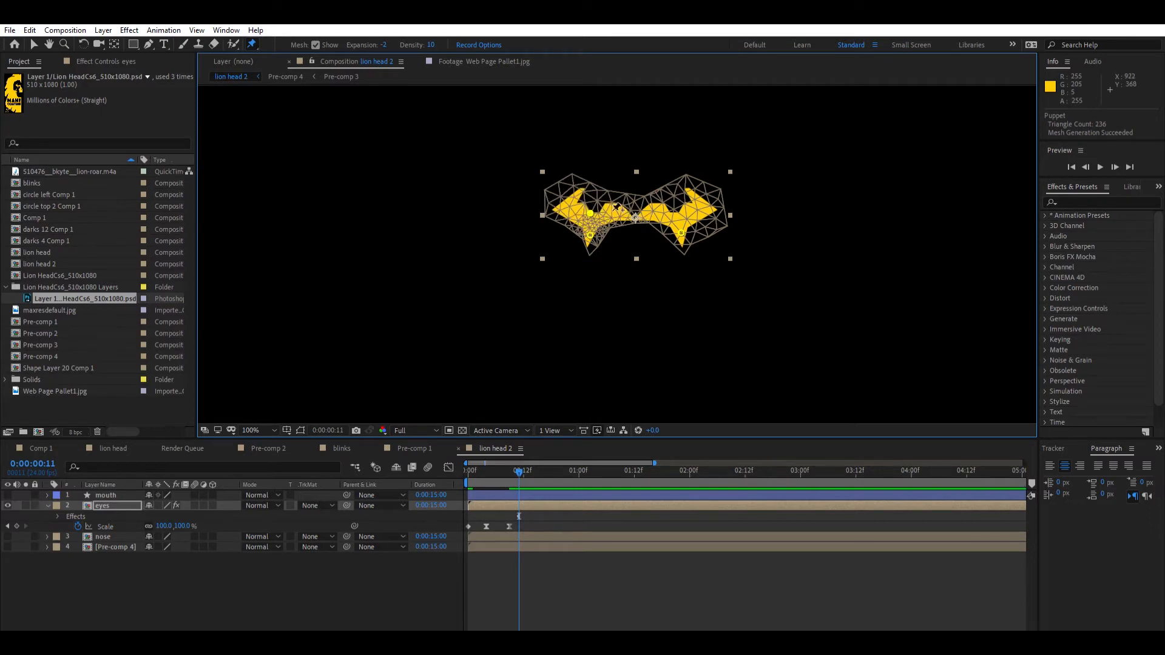
click(680, 212)
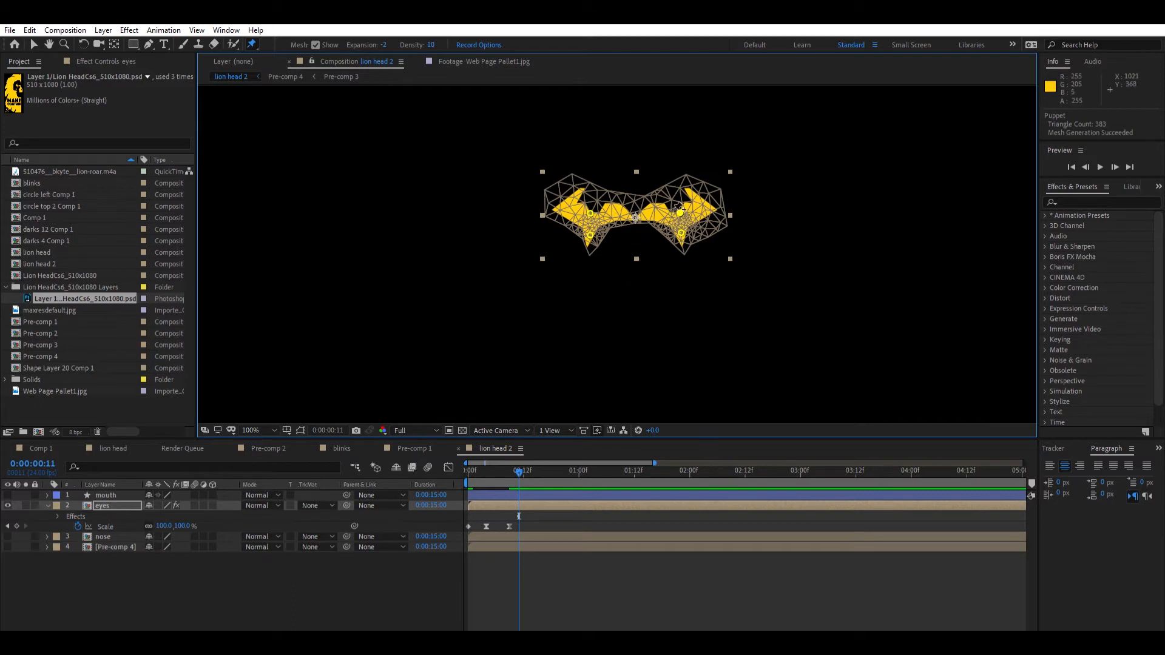
mouse_move(680, 202)
mouse_down()
mouse_move(705, 185)
mouse_move(704, 197)
mouse_move(687, 195)
mouse_up()
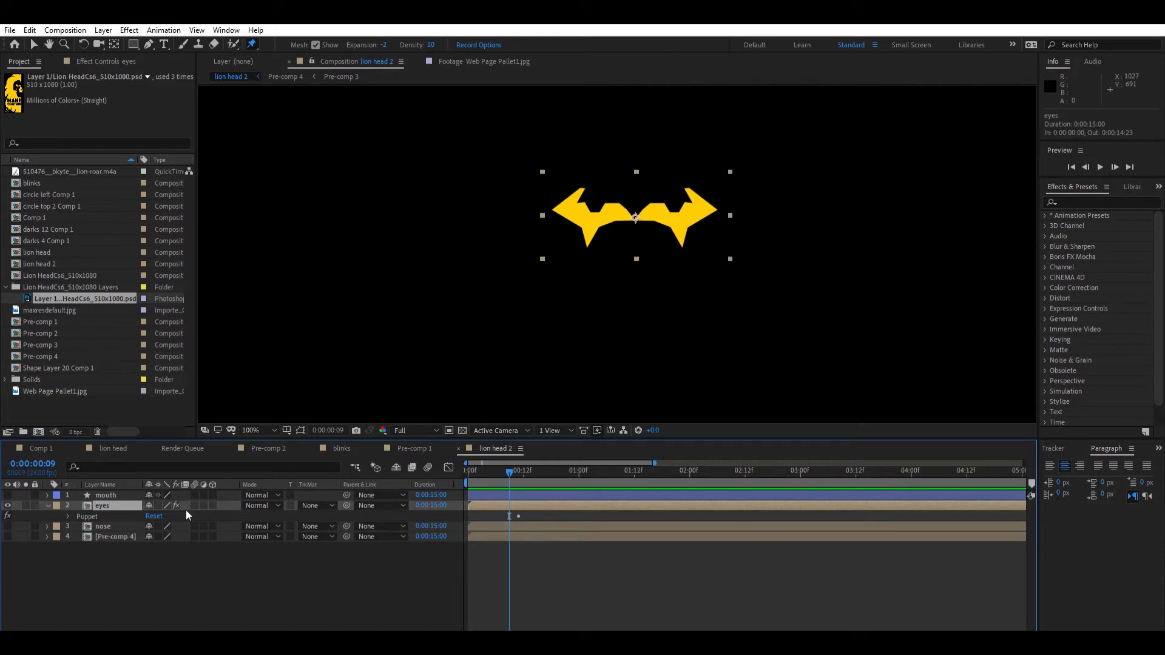
Step: Expand the eyes layer's Puppet mesh to expose the Position keyframes of all four pins in an enlarged timeline
click(68, 516)
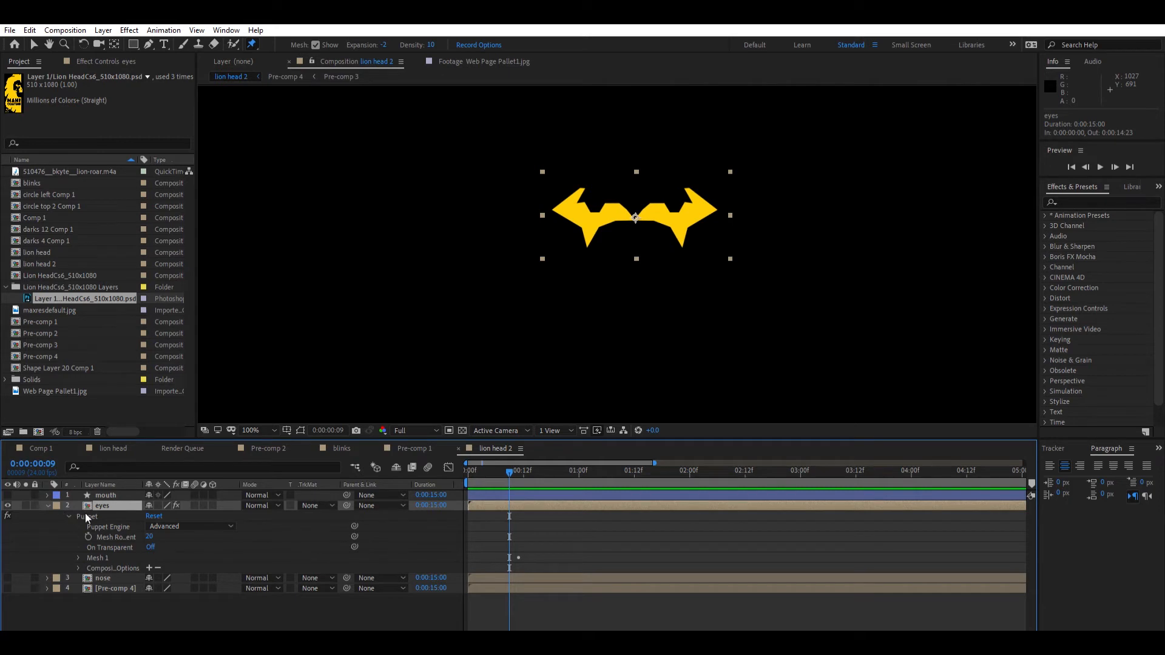
click(79, 557)
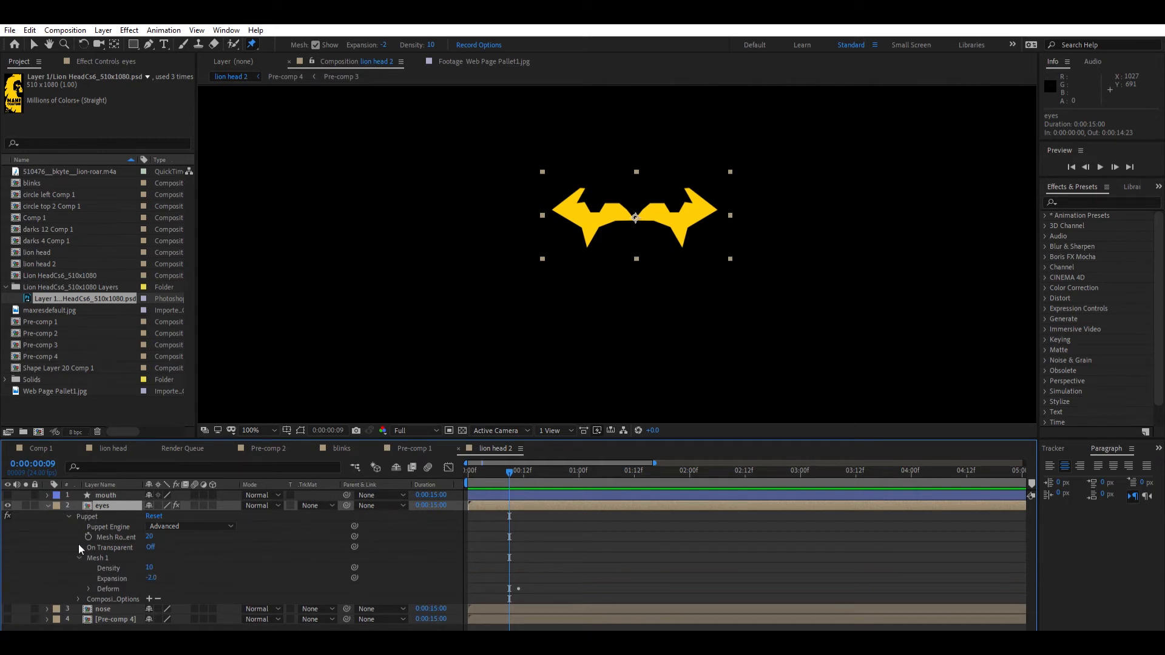
click(87, 580)
scroll(516, 546, down, 2)
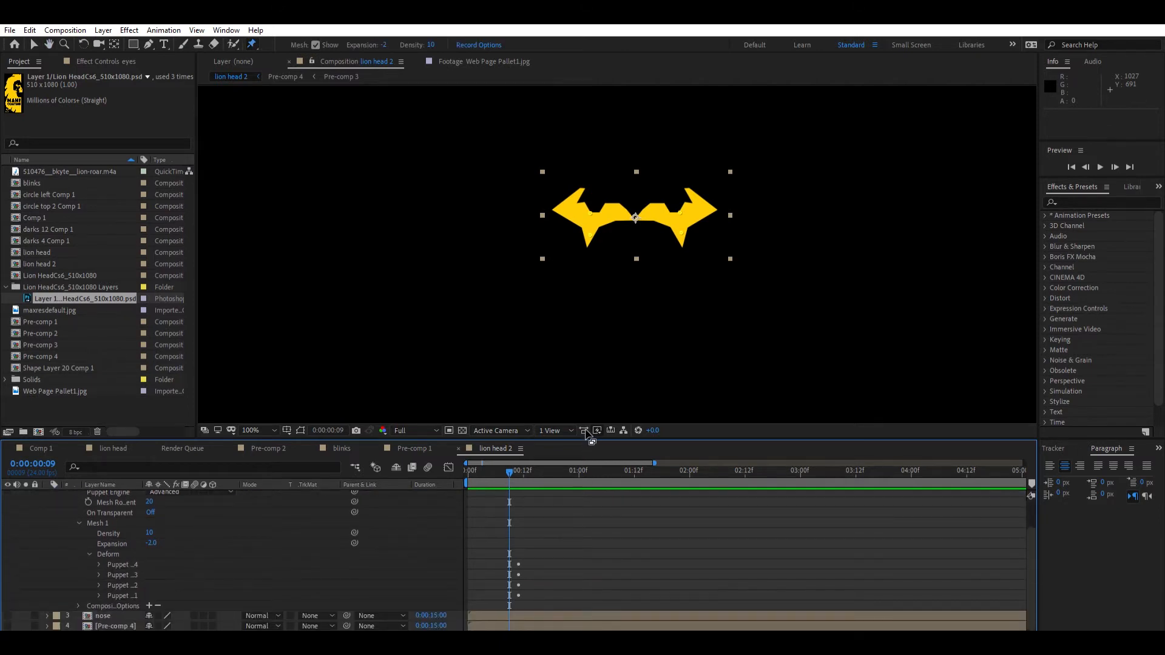
drag(676, 440, 672, 344)
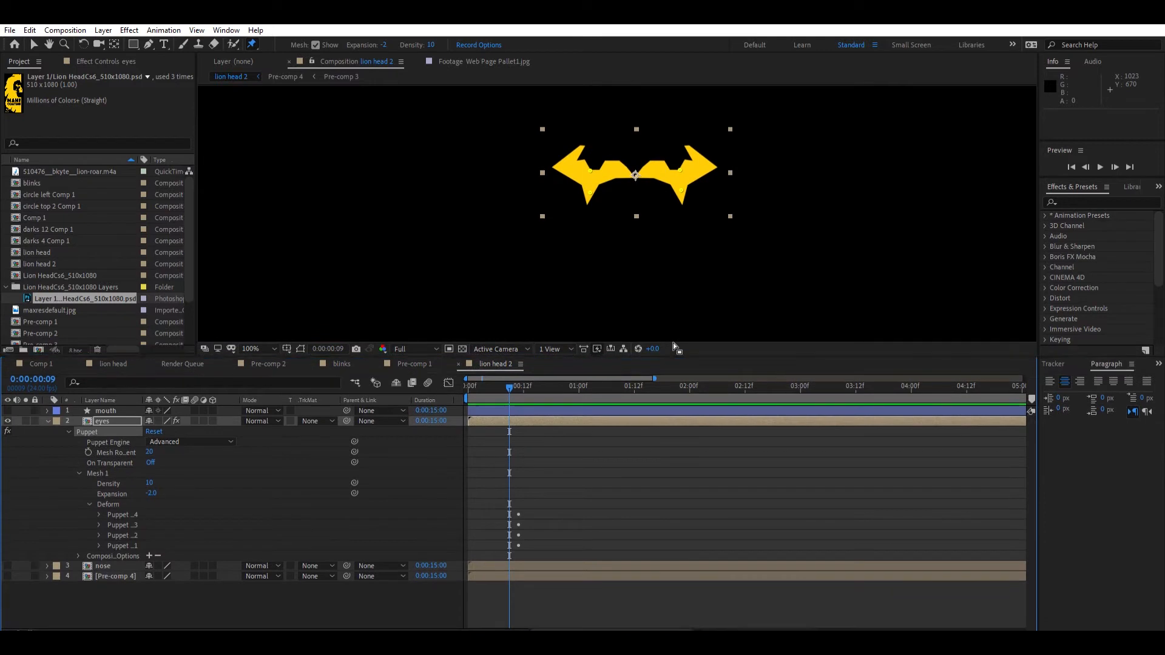
click(125, 508)
shift+click(125, 541)
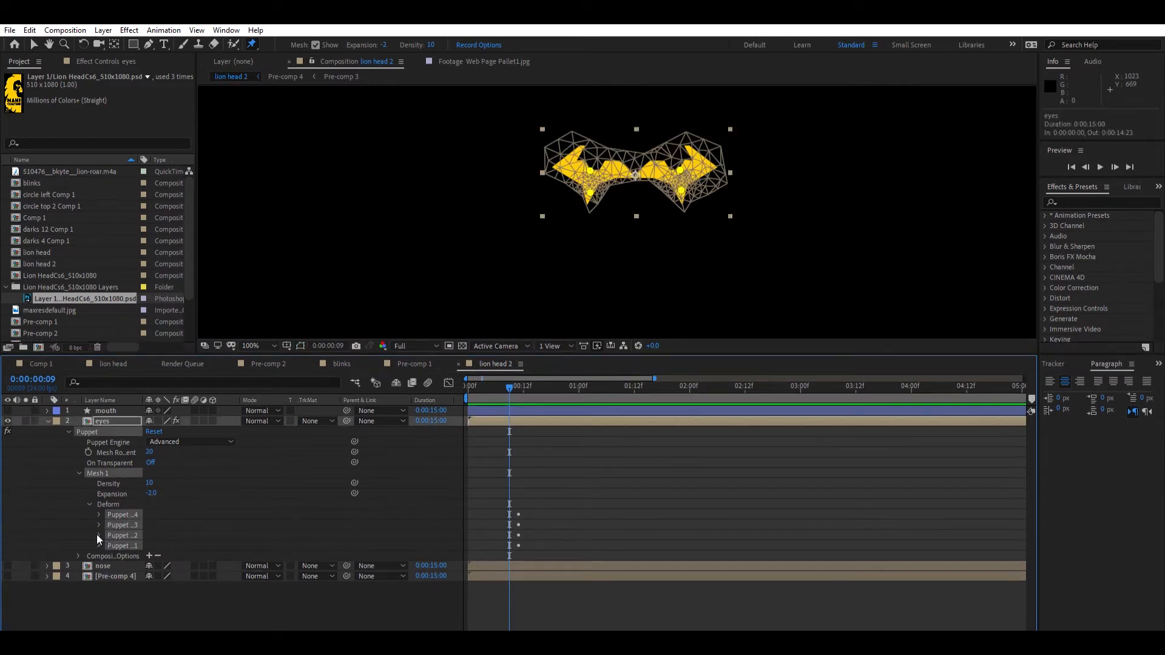
click(98, 535)
drag(684, 552, 684, 508)
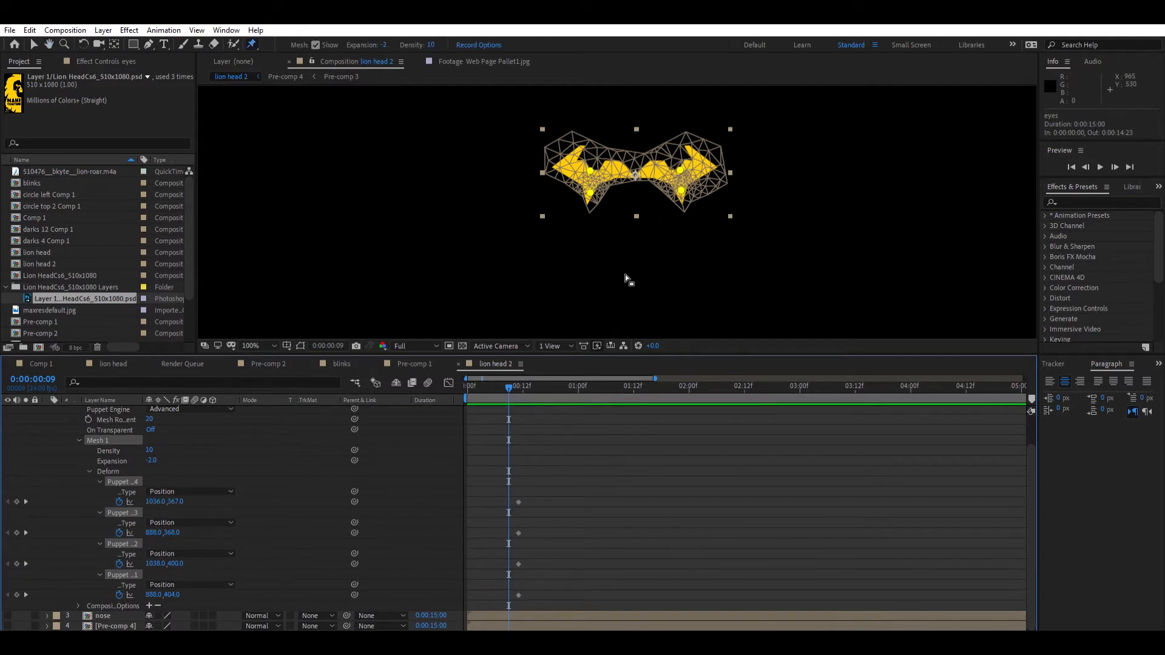
Step: Select the four pins' Position keyframes and check their timing with the current time at frame 11
drag(542, 490, 501, 596)
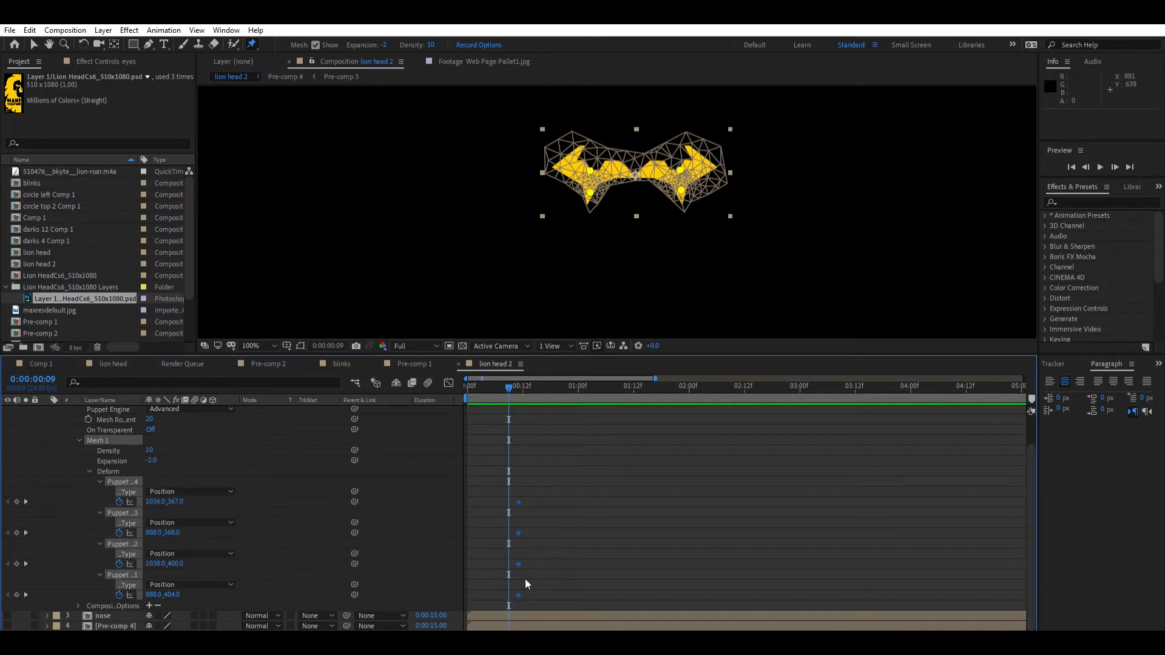
scroll(521, 573, up, 2)
mouse_move(507, 378)
mouse_down()
mouse_move(467, 375)
mouse_move(485, 376)
mouse_up()
drag(496, 376, 518, 377)
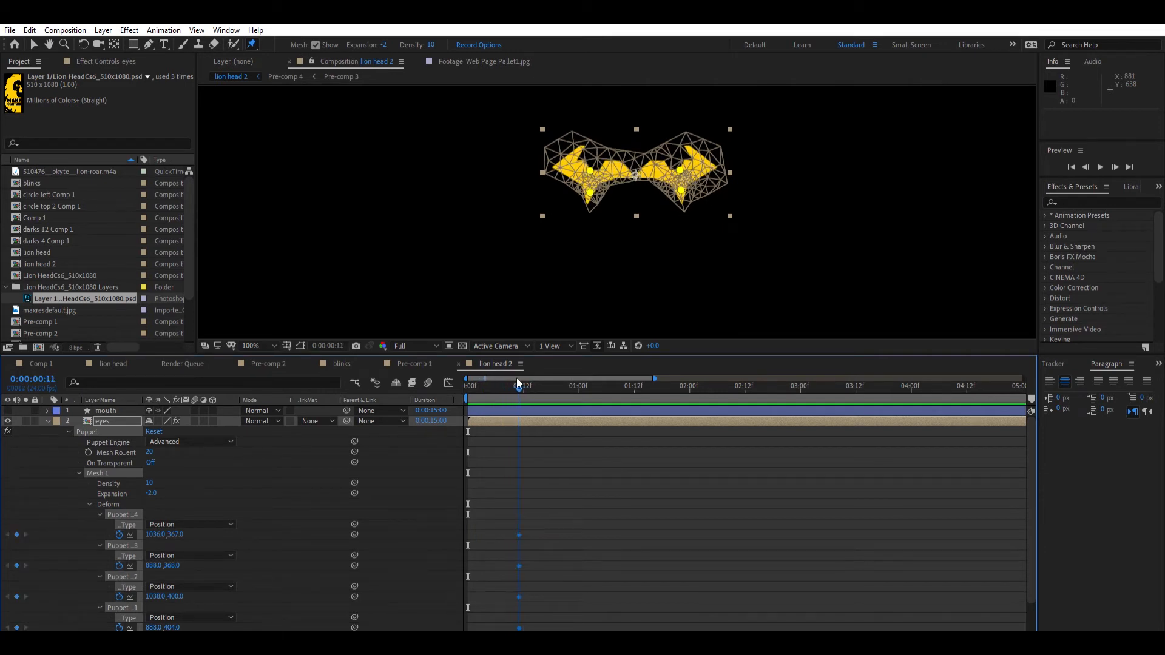
click(582, 536)
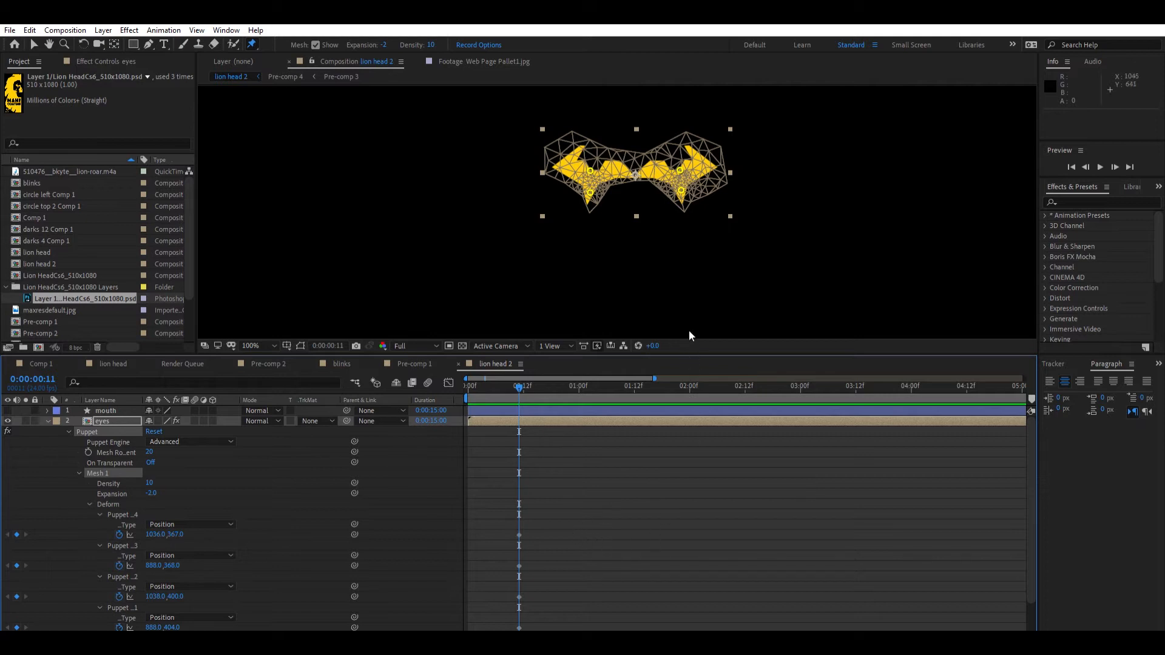
Step: At frame 20, shift both upper eye pins up and to the right, to about 1076,345 and 928,346
drag(693, 347, 690, 297)
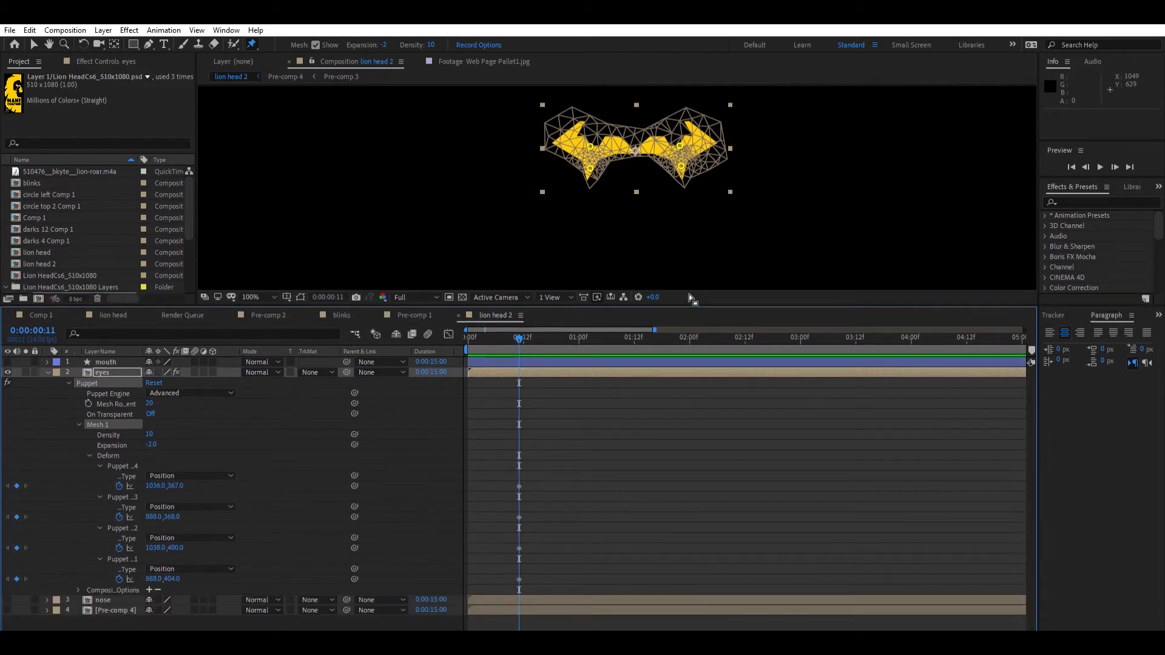
drag(521, 330, 561, 329)
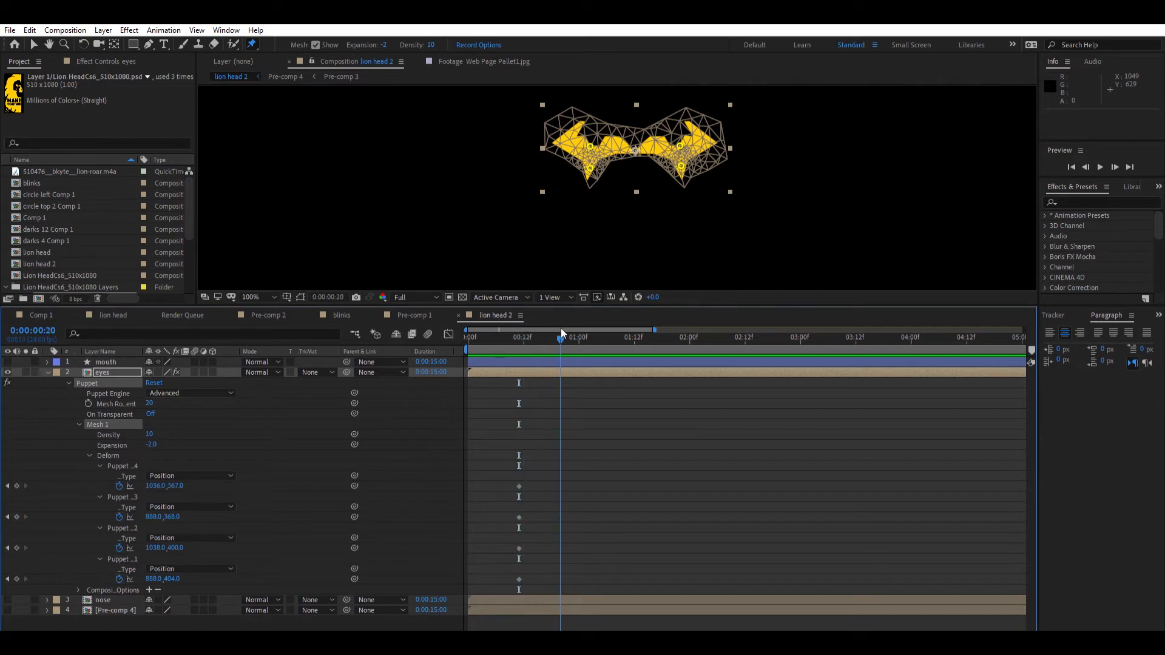
click(680, 143)
shift+click(591, 145)
drag(681, 138, 706, 125)
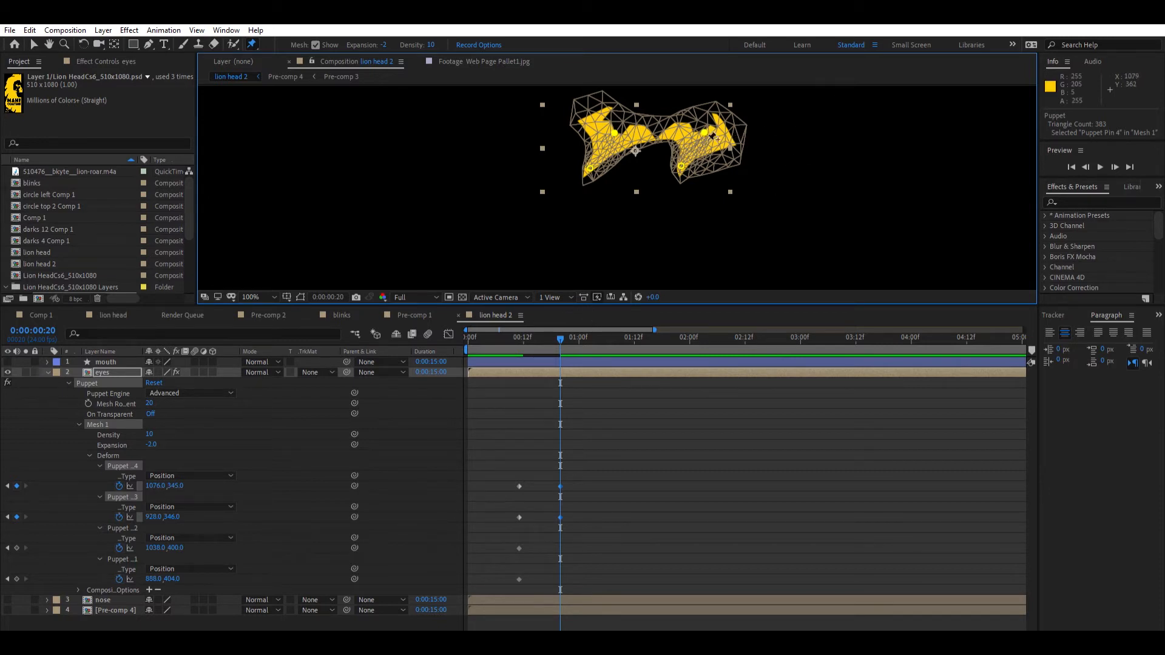
Step: Move the shifted upper pins' keyframes to frame 16, apply Easy Ease and preview the motion from frame 11
mouse_move(560, 326)
mouse_down()
mouse_move(528, 328)
mouse_move(572, 329)
mouse_move(556, 330)
mouse_up()
drag(585, 443, 540, 507)
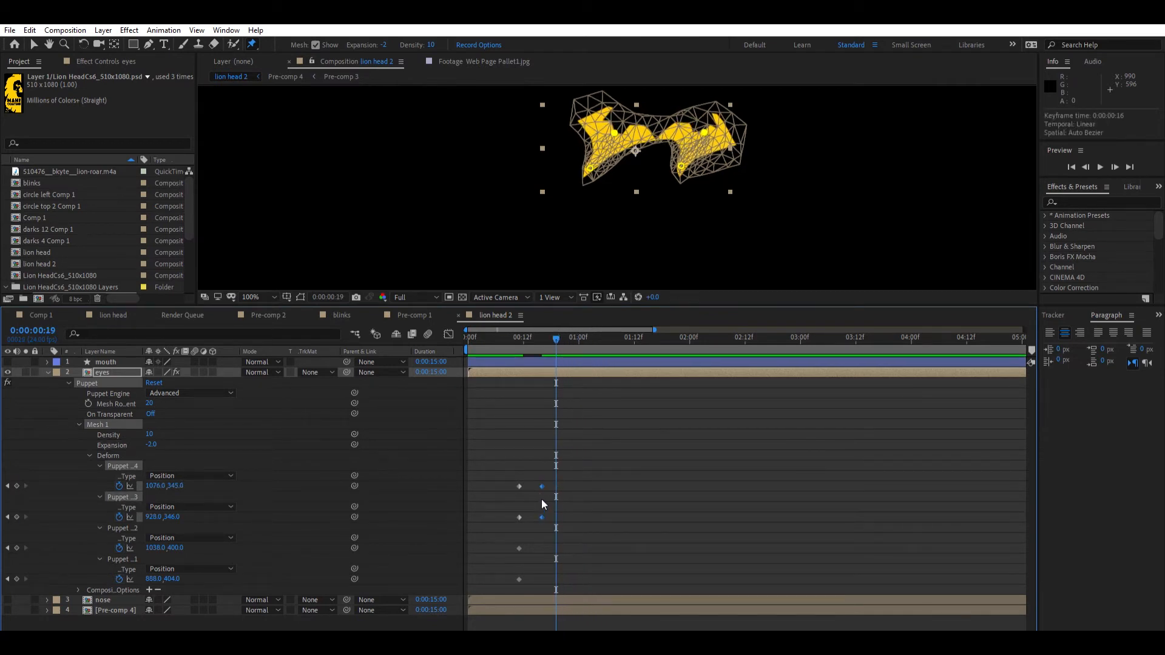
key(=)
drag(561, 419, 648, 428)
drag(602, 466, 627, 527)
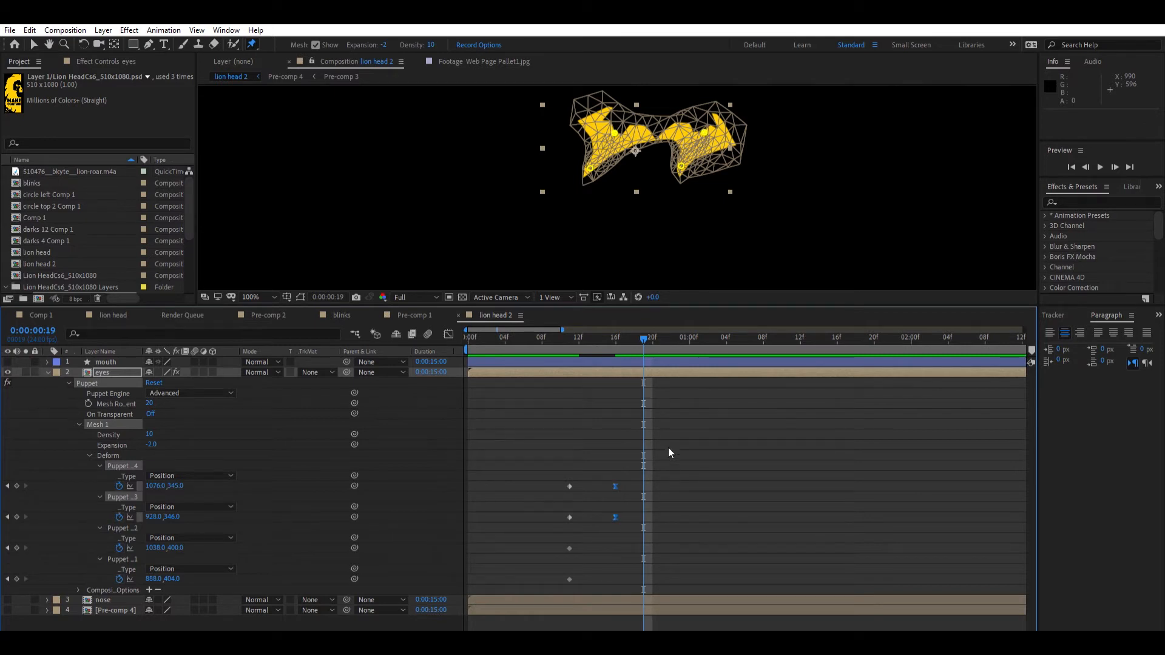
drag(592, 340, 568, 337)
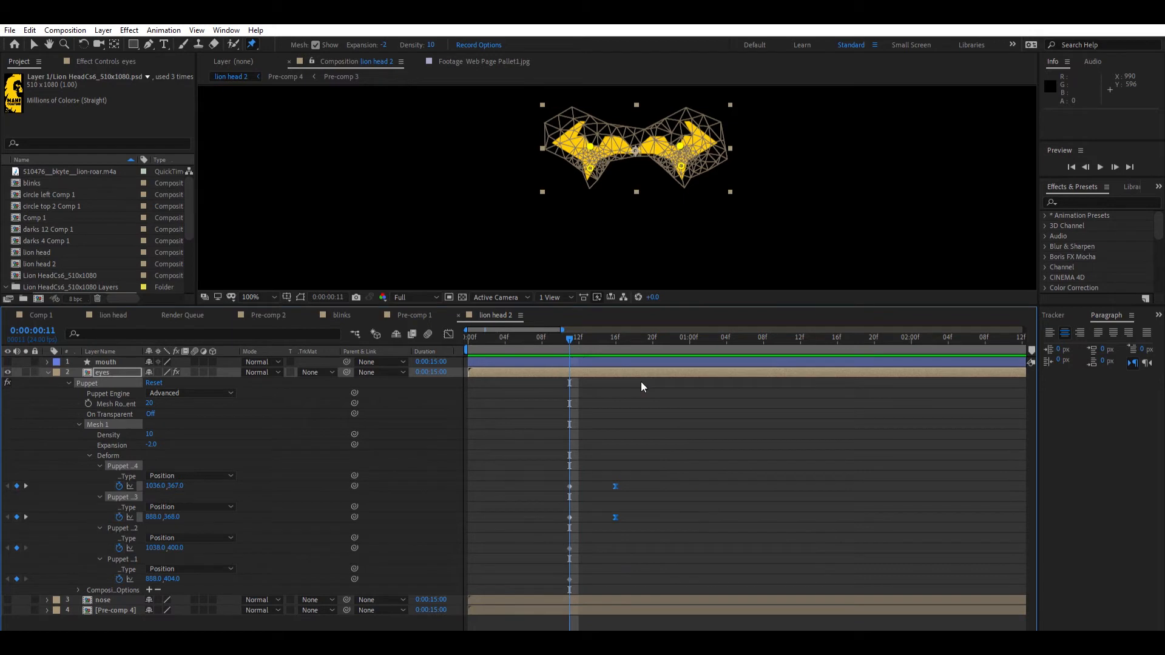
key(space)
key(space)
Step: Lower the two upper pins at frame 21 and add Position keyframes for the lower pins at frame 16
drag(615, 332, 662, 334)
drag(614, 133, 613, 151)
click(615, 338)
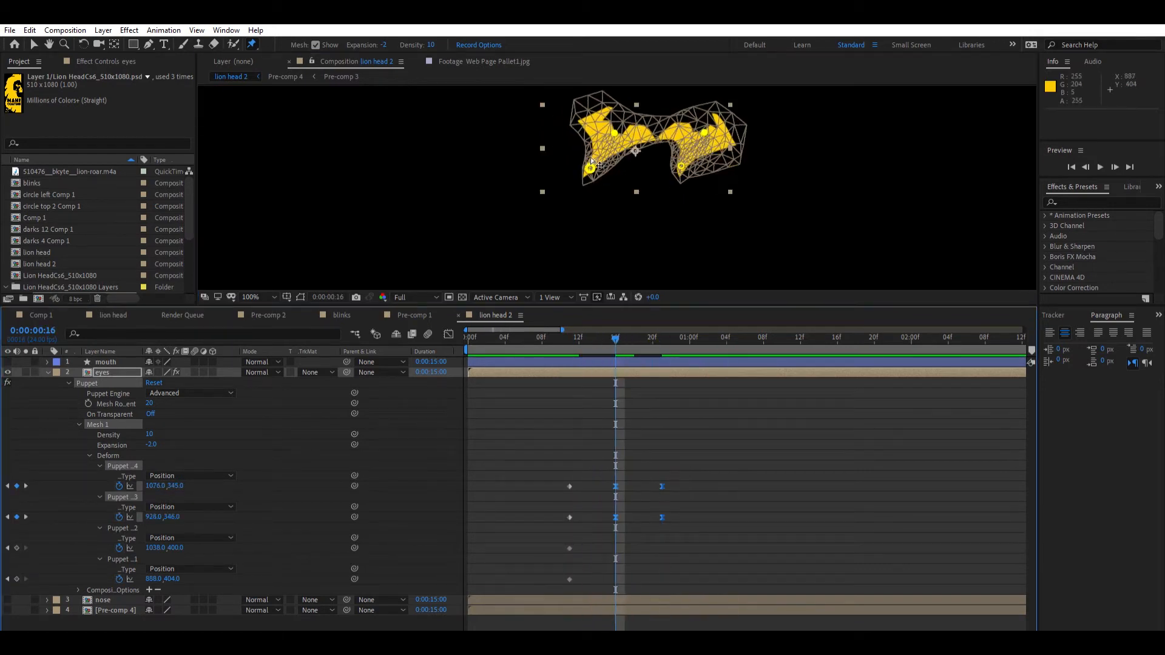
click(17, 548)
click(17, 579)
Step: Preview the glance, then copy all four pins' frame 16 keyframes and paste them at frame 19
click(662, 338)
click(569, 338)
key(space)
click(615, 338)
drag(605, 471, 627, 580)
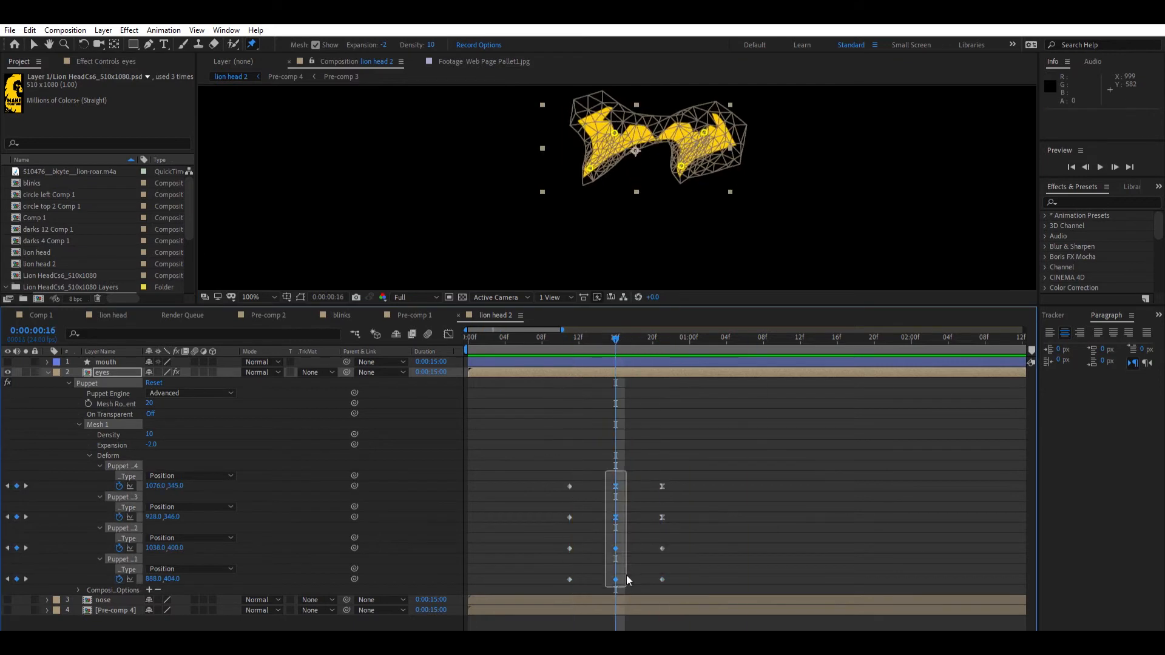
key(ctrl+c)
click(643, 338)
key(ctrl+v)
Step: Spread the glance out by retiming its held and following pose keyframes to 0:01:01 and 0:01:07, adjusting the pin pose
drag(681, 458, 652, 587)
drag(662, 580, 698, 579)
drag(553, 333, 699, 338)
drag(602, 177, 604, 167)
click(543, 337)
key(space)
drag(630, 469, 711, 588)
drag(644, 579, 700, 572)
Step: Paste the held pin pose at 0:01:17, then shift the upper pins to the left for the following pose and preview it
click(845, 341)
drag(687, 470, 710, 588)
key(ctrl+v)
click(745, 337)
drag(701, 158, 660, 158)
key(space)
Step: Delay the leftward pose keyframes, preview the motion and raise the upper pins for the following poses
drag(778, 453, 732, 527)
drag(744, 517, 781, 518)
click(570, 338)
key(space)
key(space)
drag(660, 157, 658, 140)
drag(762, 332, 780, 333)
drag(684, 201, 684, 186)
Step: Copy all four pins' starting keyframes from frame 11, paste them at 0:03:13 and apply Easy Ease
click(879, 337)
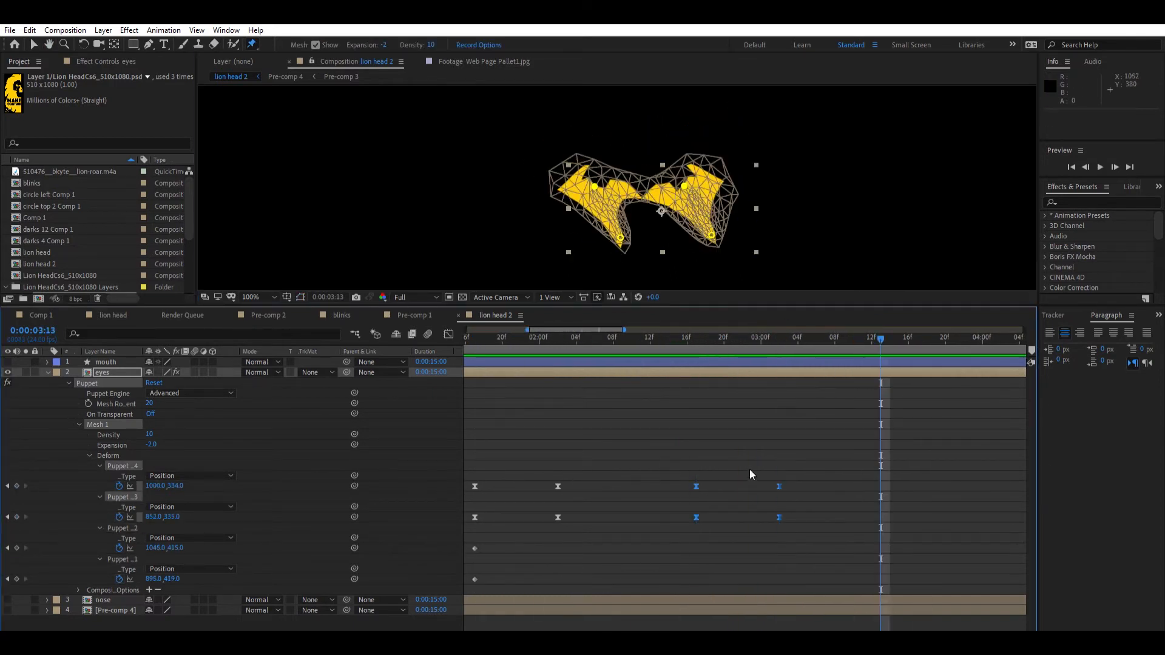
key(minus)
drag(532, 470, 508, 587)
key(ctrl+c)
key(ctrl+v)
key(F9)
Step: Paste another pair of upper pin keyframes and place them at 0:03:12, moving the final return keyframes to 0:03:23
click(740, 337)
key(space)
click(823, 338)
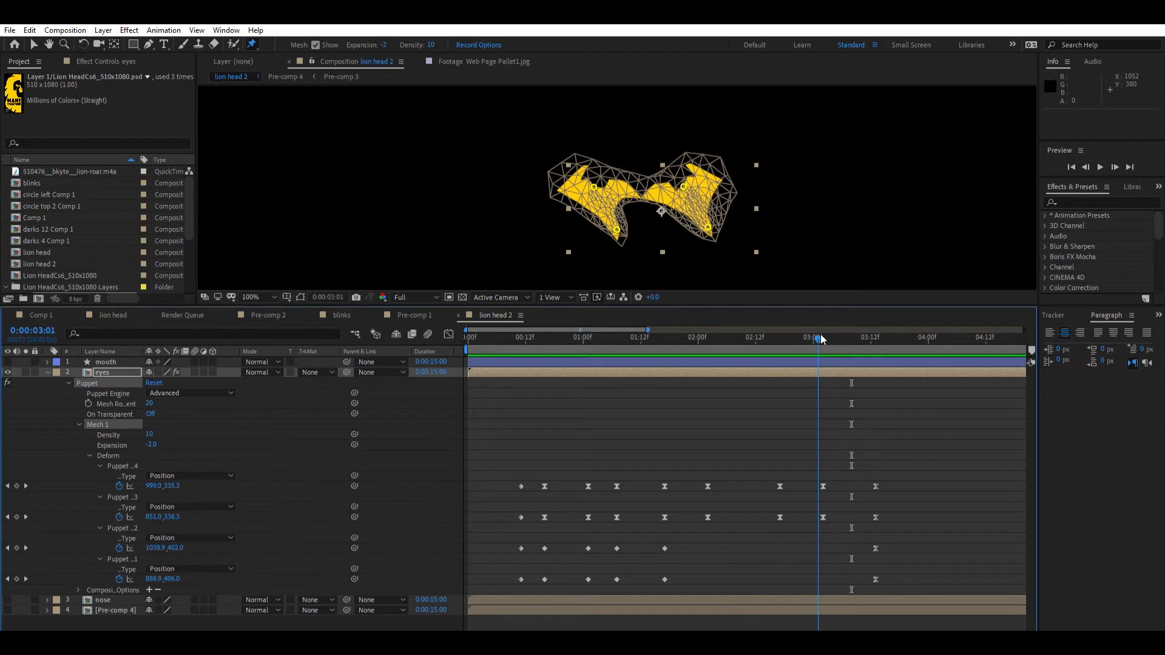
click(851, 337)
key(ctrl+v)
drag(865, 457, 891, 589)
drag(876, 518, 923, 518)
drag(851, 518, 871, 517)
Step: Preview the complete eye movement from the start and scrub back to its opening frames
click(748, 334)
key(space)
key(space)
drag(592, 340, 468, 343)
key(space)
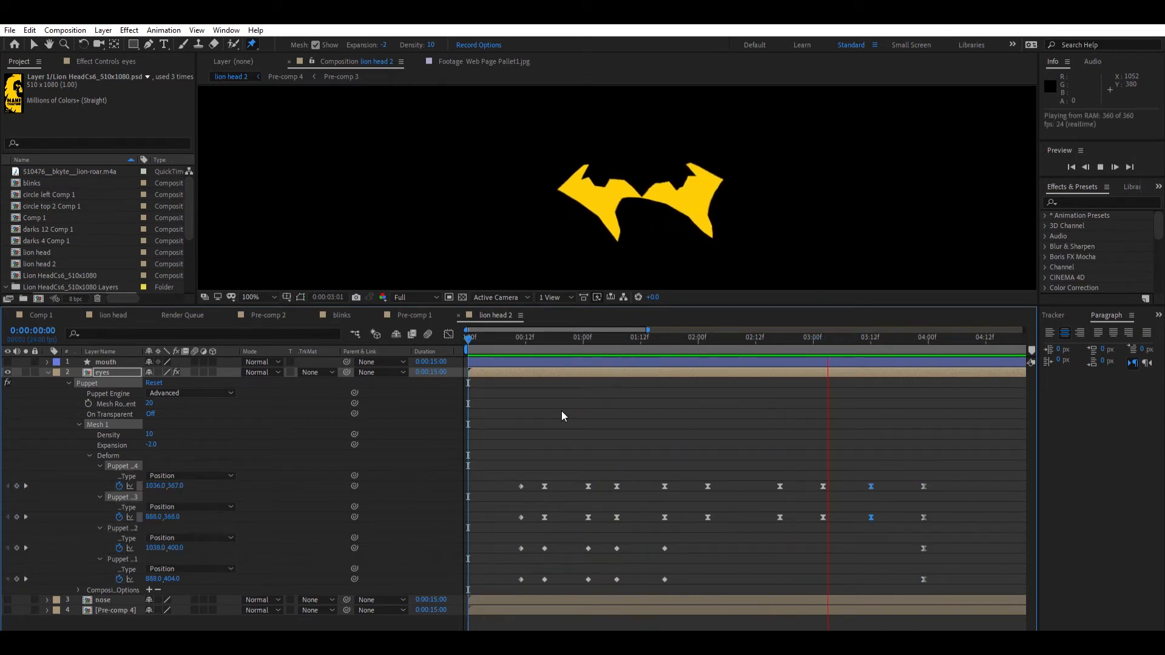
key(space)
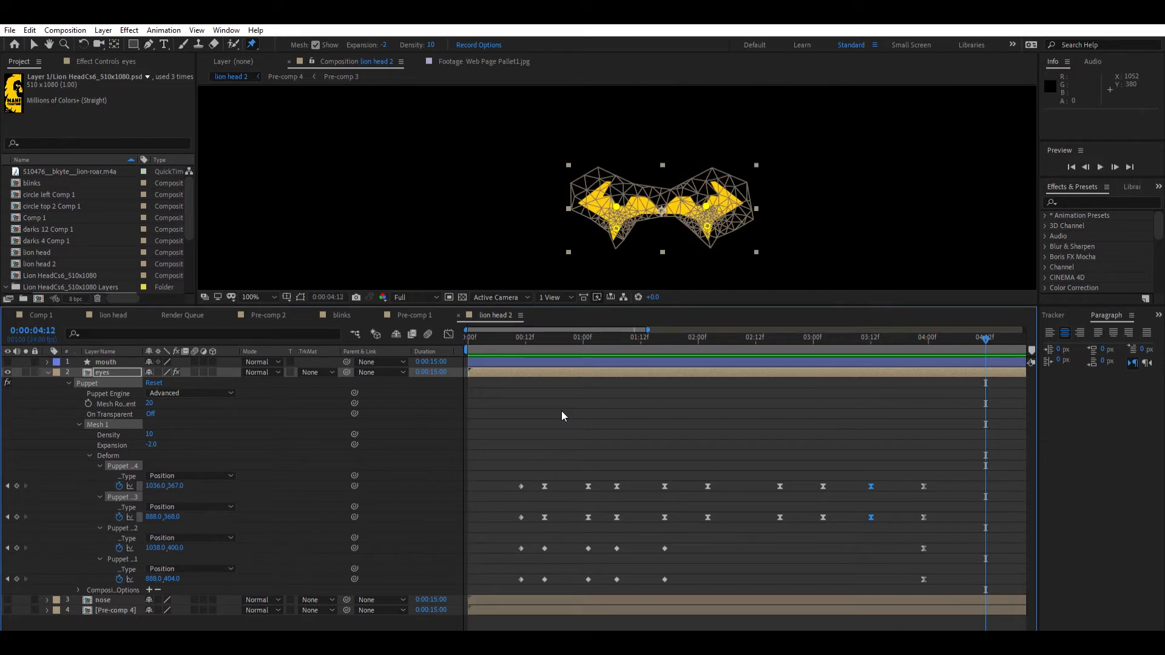
drag(517, 338, 508, 338)
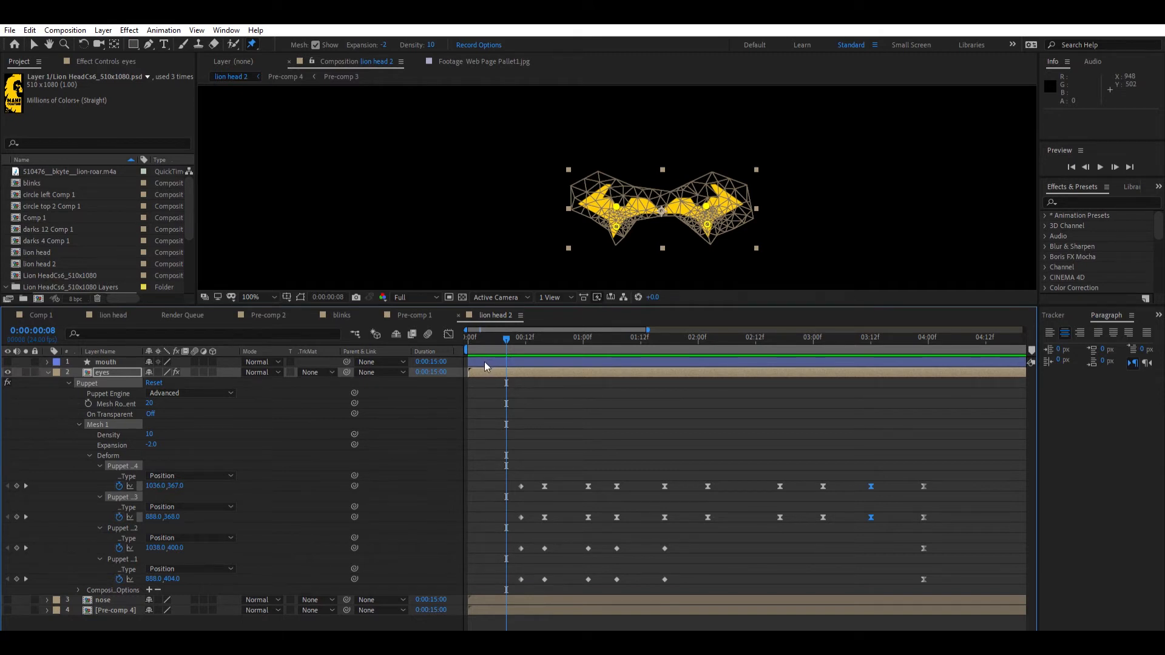
Step: Copy the three blink Scale keyframes, paste repeats starting at frame 19, 0:02:09 and 0:03:18, and return to the first frame
key(shift+s)
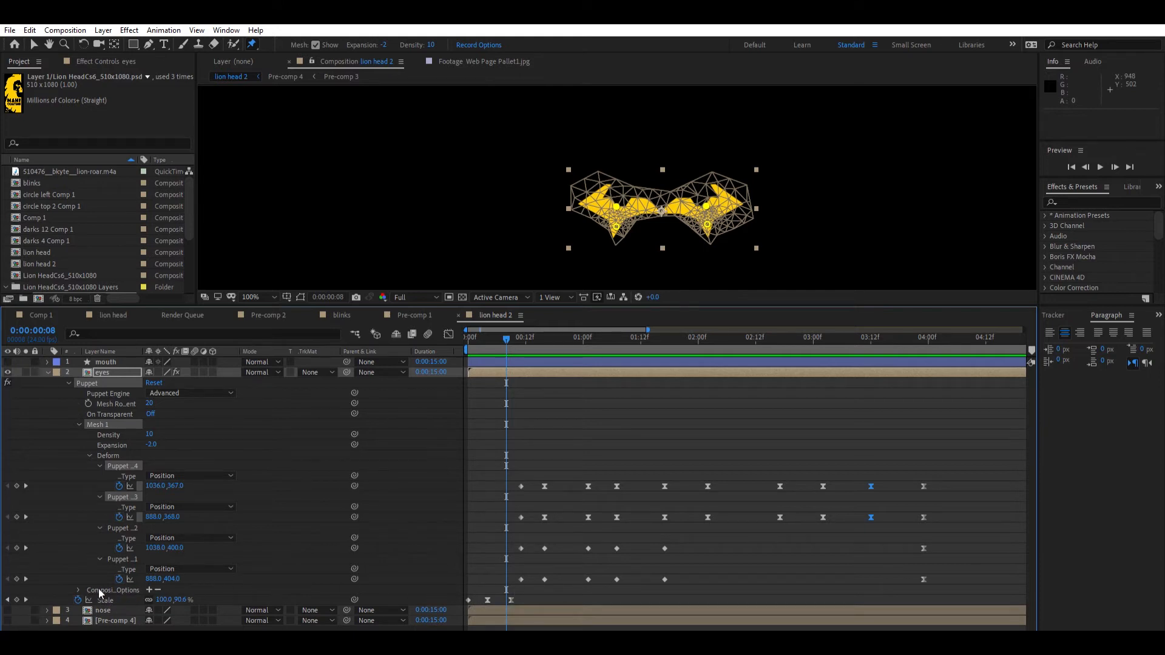
drag(529, 602, 485, 592)
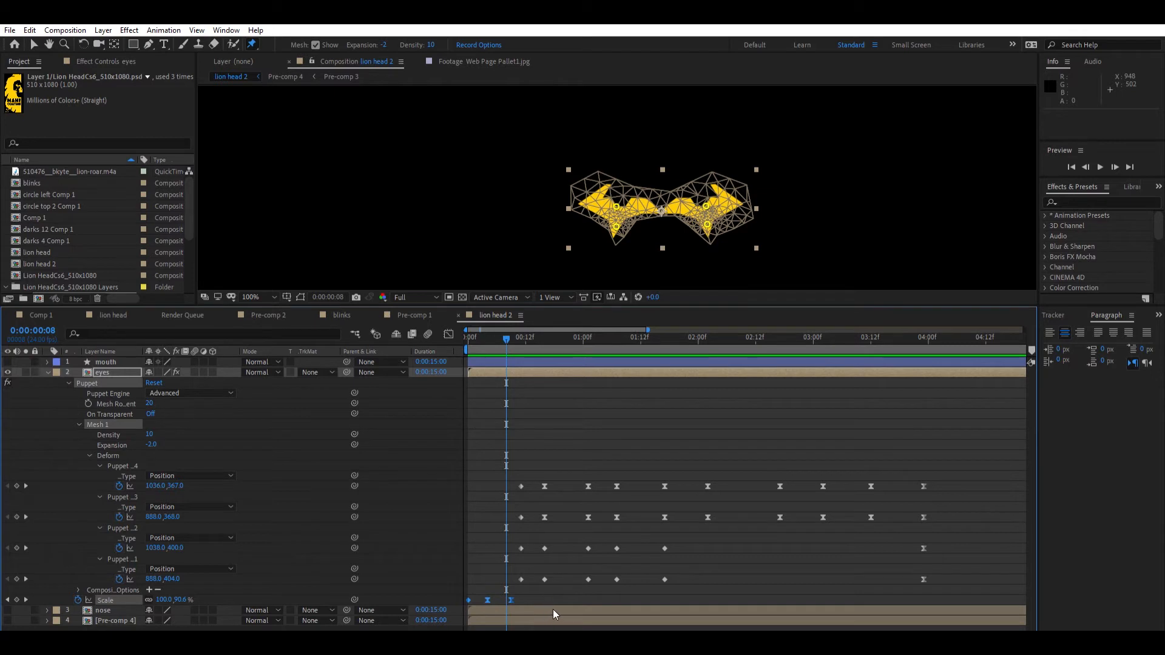
key(ctrl+c)
drag(510, 328, 548, 330)
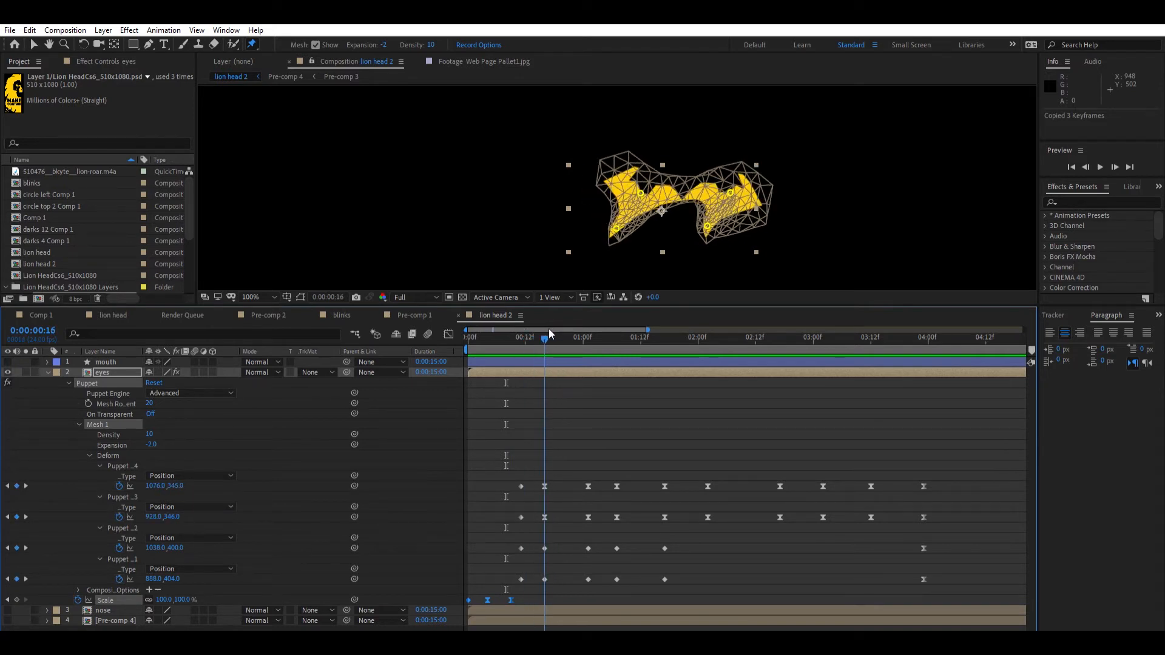
mouse_move(560, 334)
mouse_down()
mouse_move(614, 331)
mouse_move(556, 332)
mouse_up()
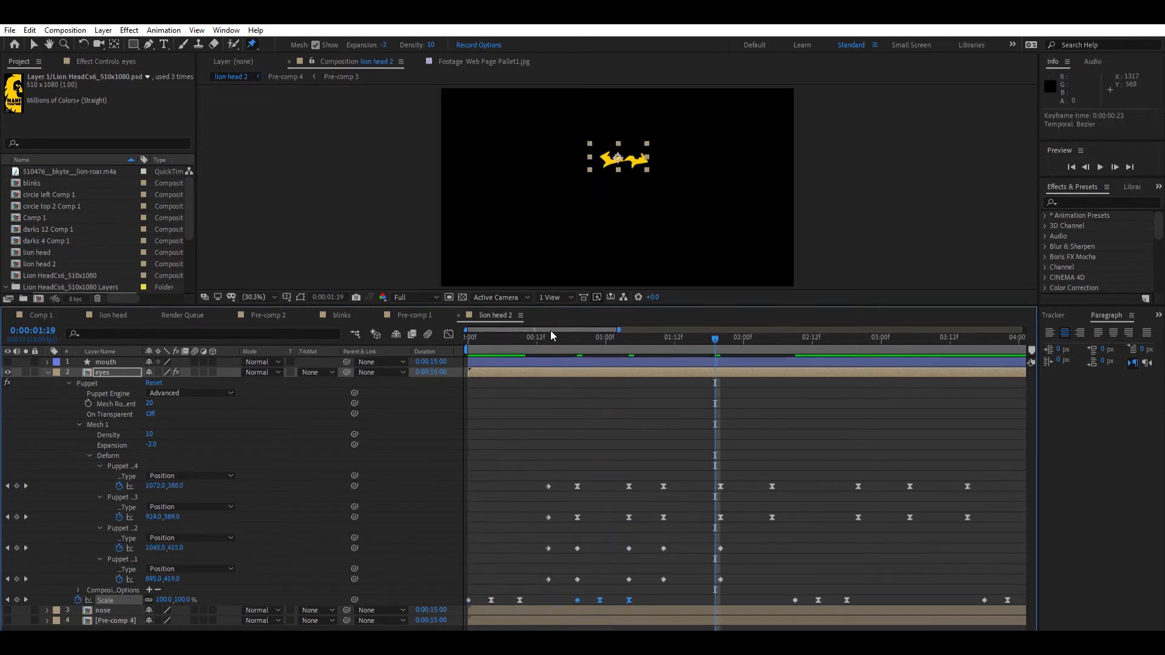
drag(551, 330, 445, 335)
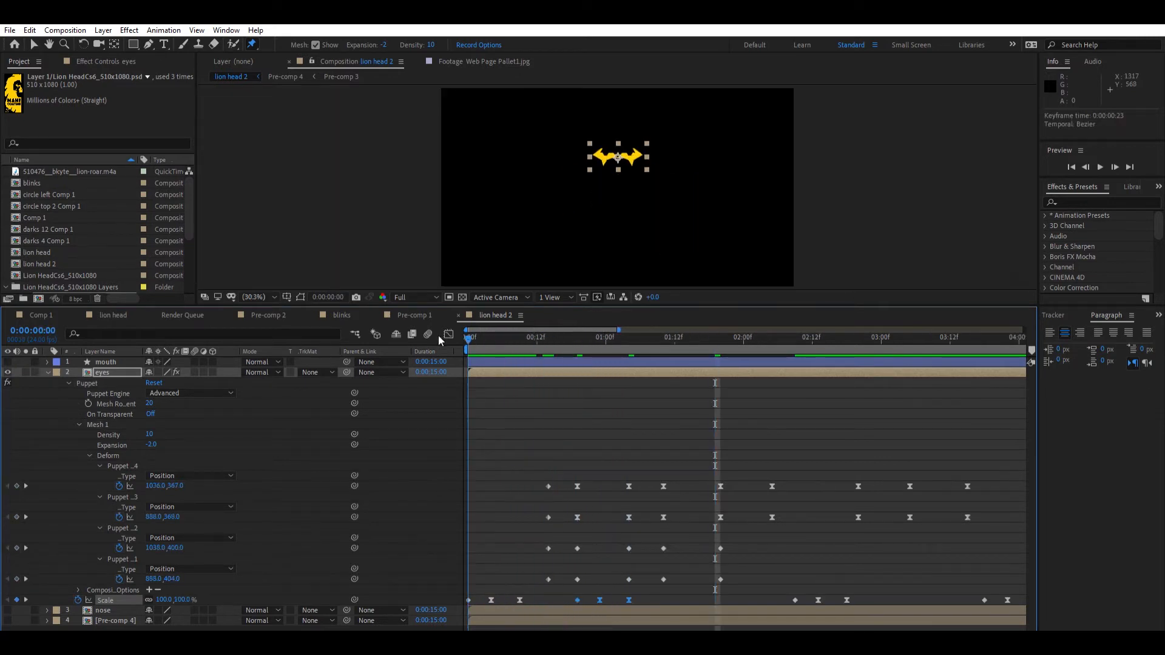
Step: Preview the eye movement with the repeated blinks and return to the first frame
key(space)
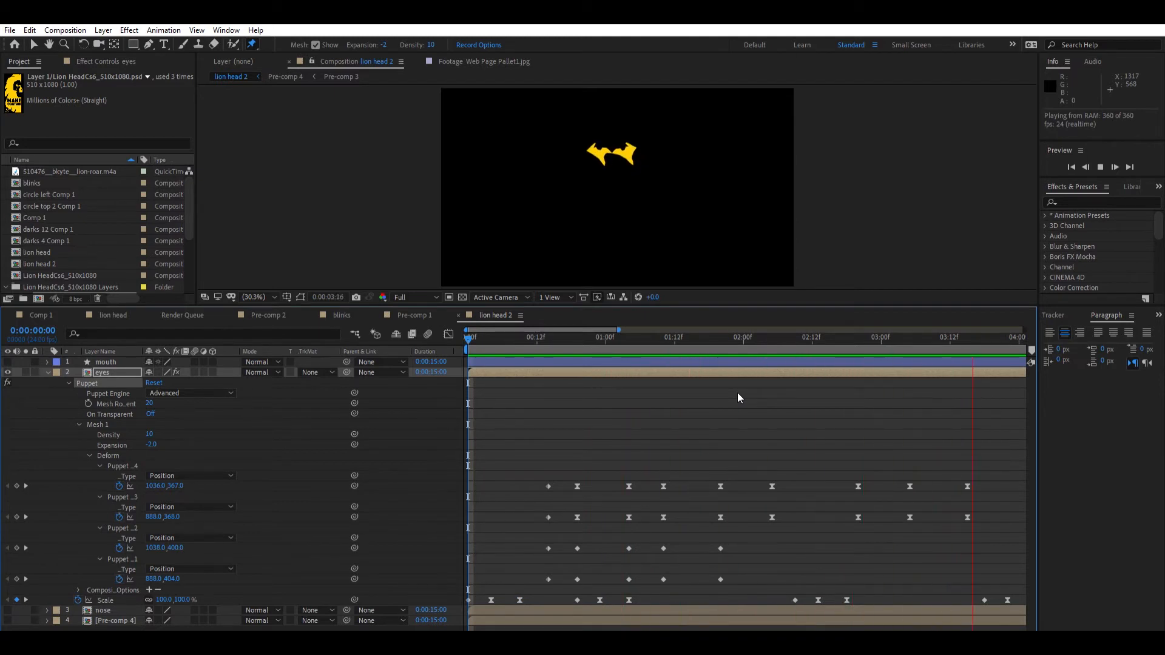
key(space)
drag(673, 343, 316, 336)
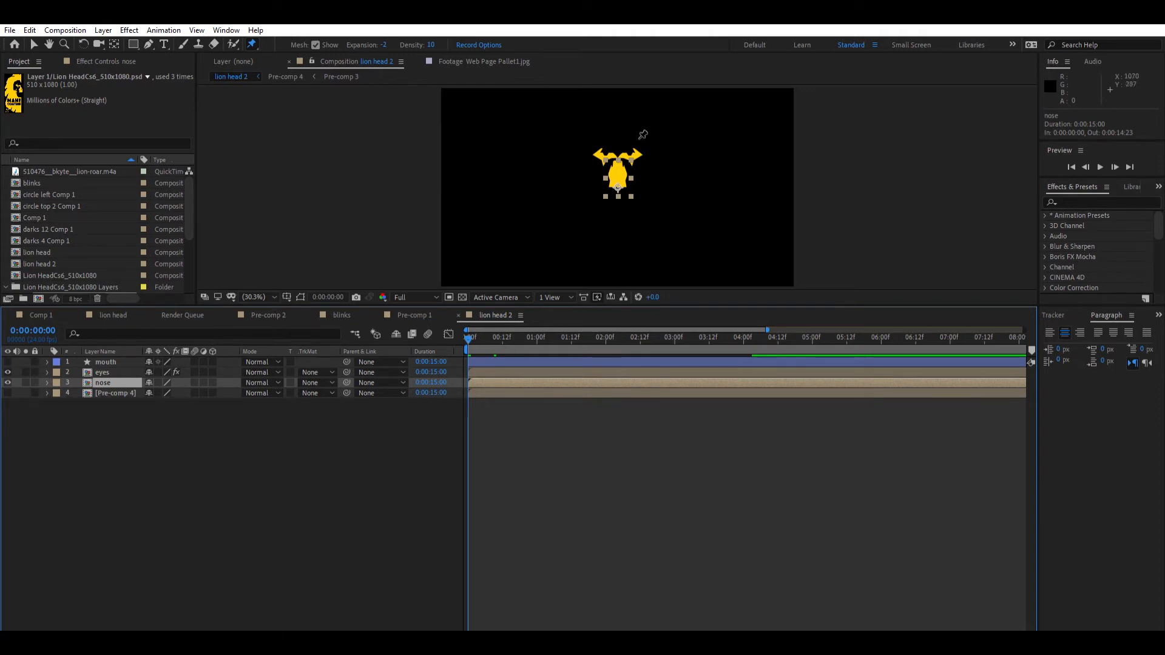
Step: Place three Puppet pins on the nose layer, one at its upper centre and one in each lower corner
key(slash)
scroll(642, 136, up, 1)
drag(675, 153, 674, 205)
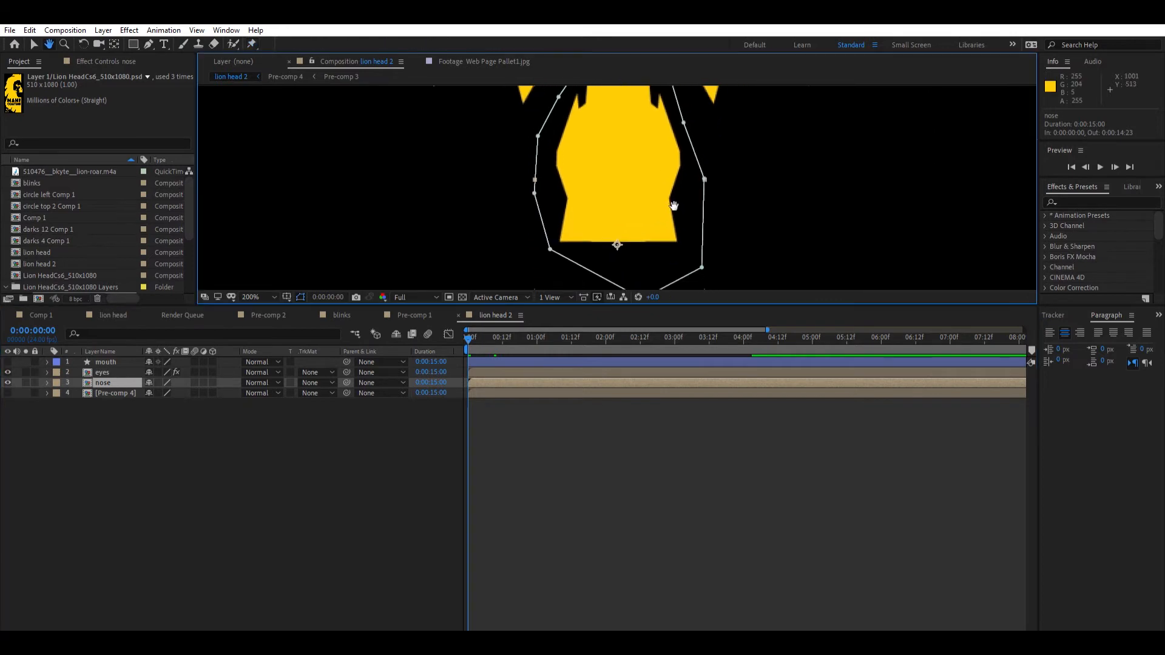
scroll(673, 205, down, 1)
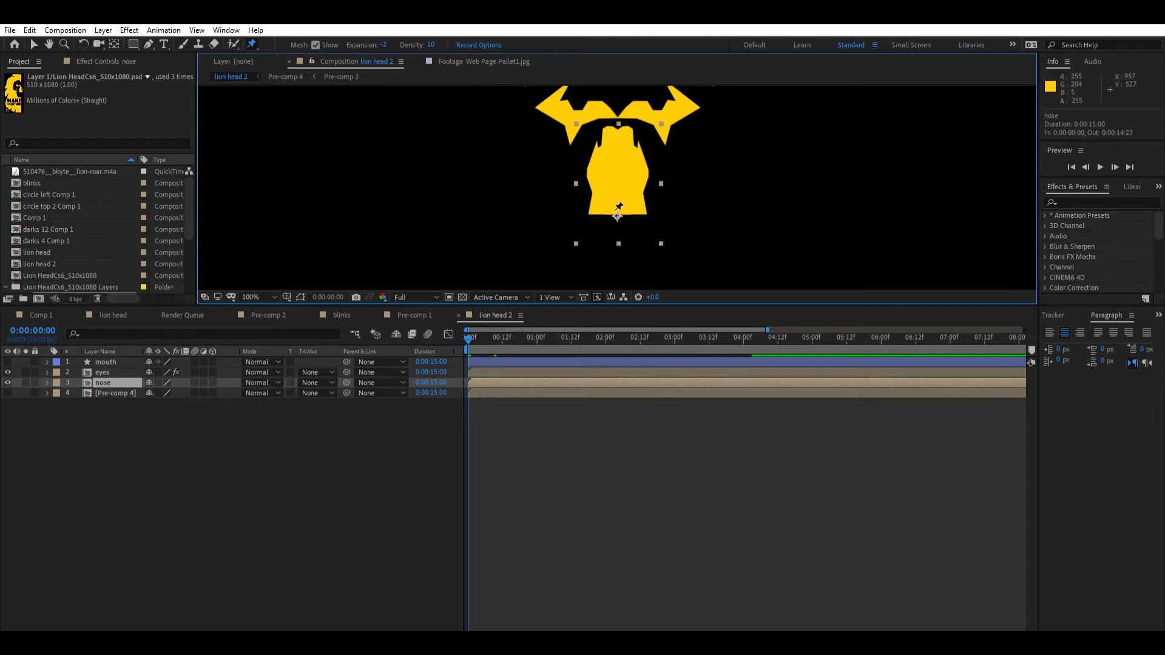
click(618, 136)
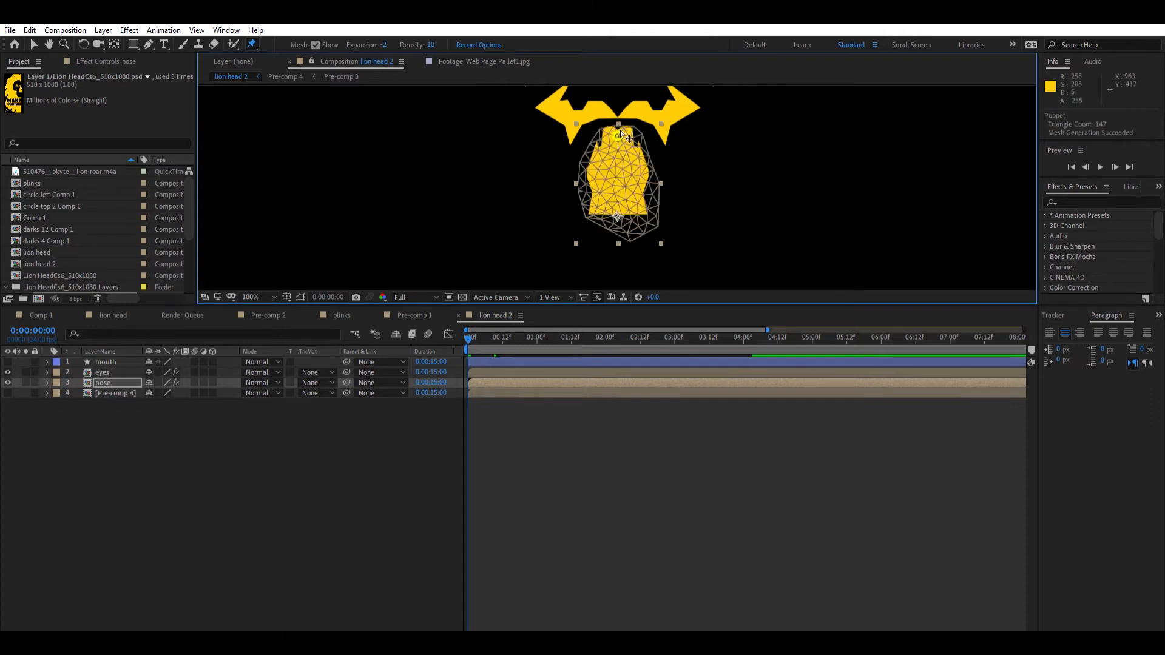
click(597, 209)
click(637, 208)
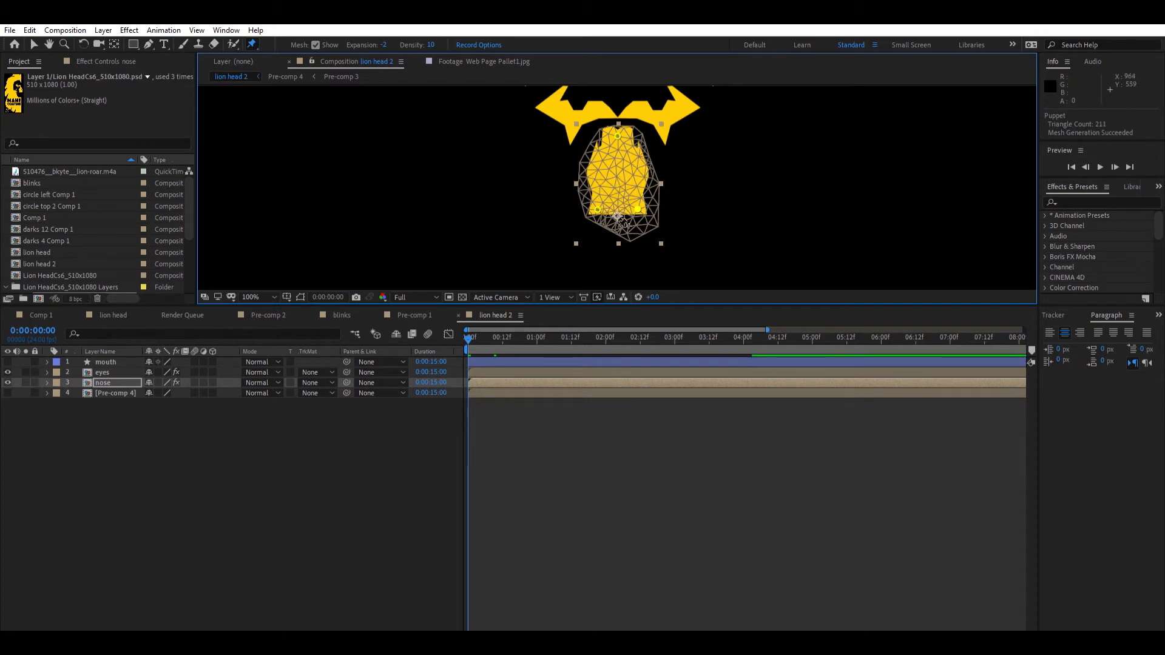
Step: Expand the eyes layer's keyframed properties and the nose layer's Puppet mesh down to its Deform pins
click(46, 372)
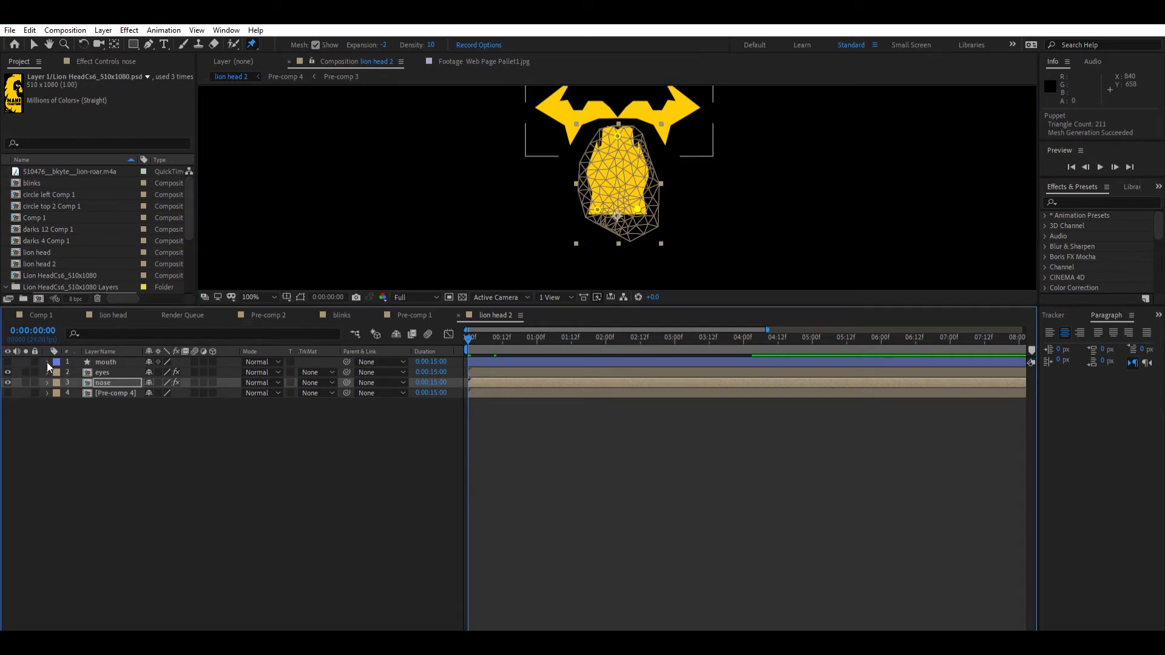
scroll(582, 514, down, 3)
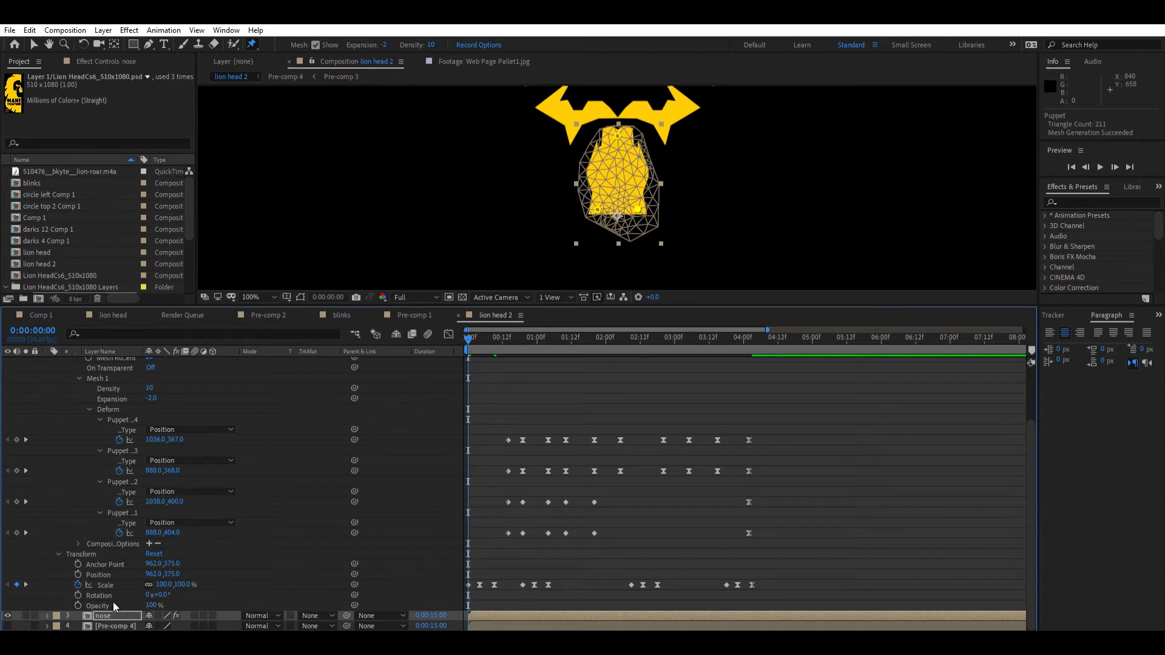
key(e)
scroll(468, 588, down, 1)
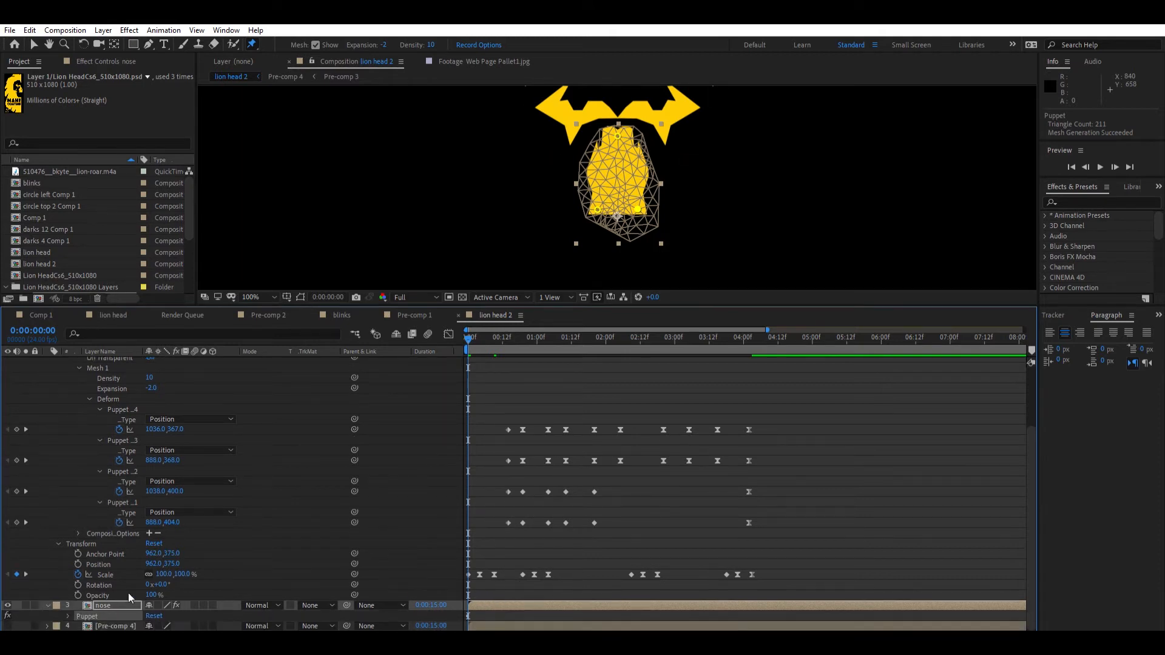
click(66, 614)
scroll(78, 595, down, 1)
click(78, 595)
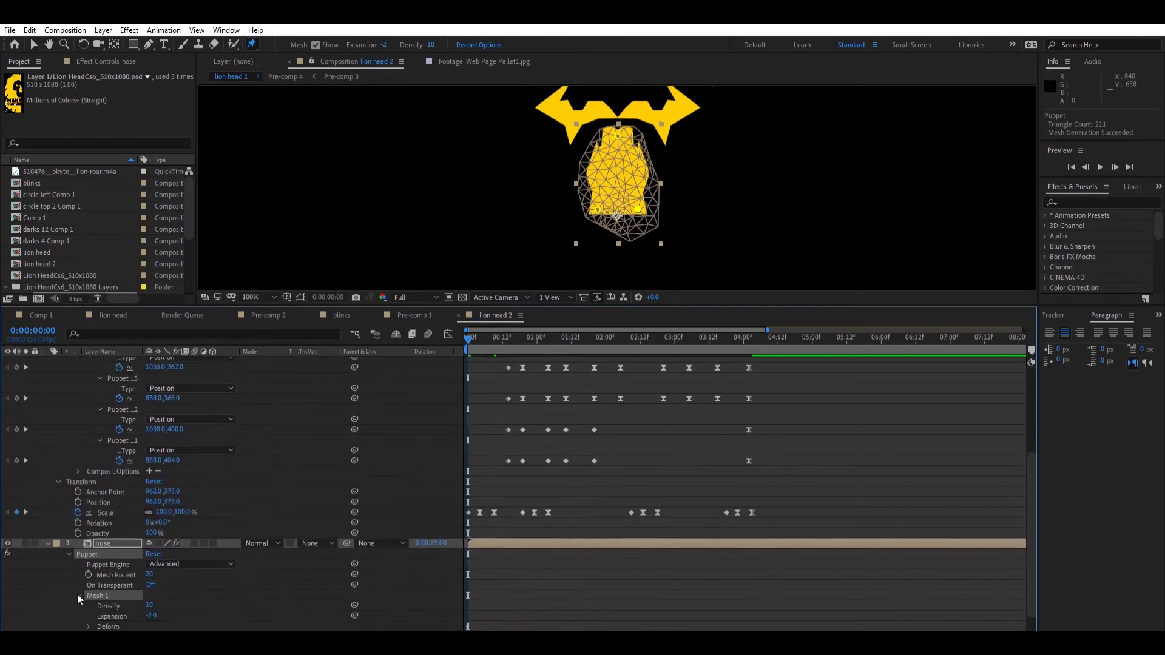
click(88, 625)
Step: Reveal the three nose pins' Position properties and shift their starting keyframes to 0:00:14
click(503, 331)
drag(502, 331, 508, 331)
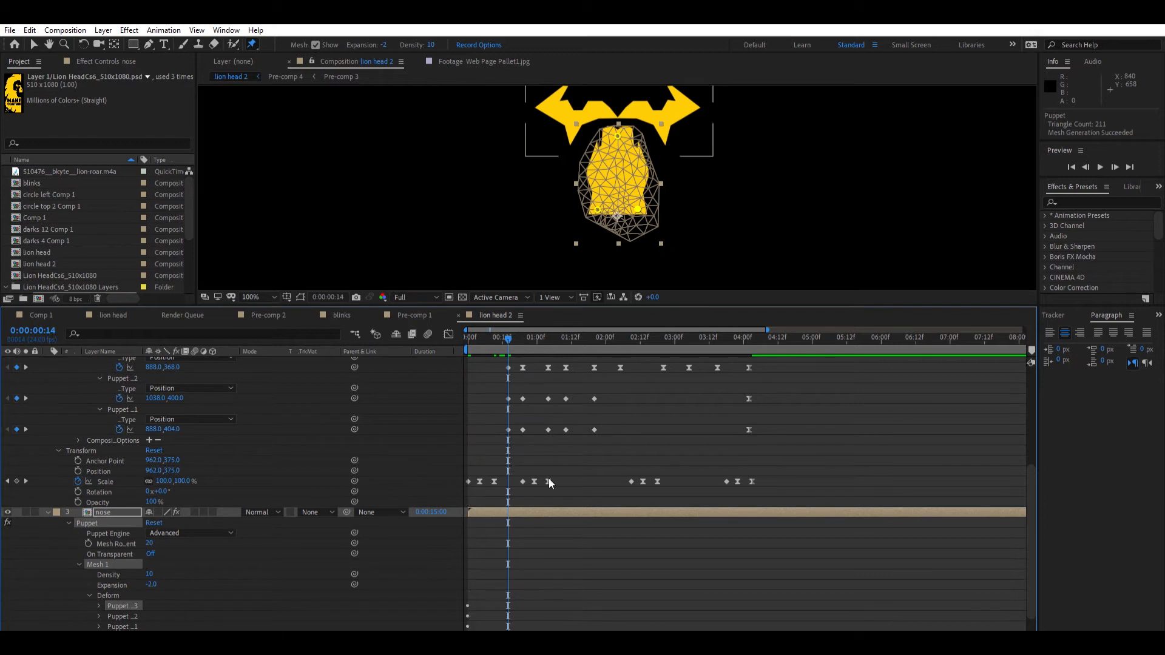
scroll(99, 596, down, 2)
click(99, 605)
click(98, 595)
click(99, 585)
drag(468, 562, 508, 562)
Step: Move the upper nose pin up and to the right at 0:00:19 and hold it with a keyframe at the eyes' following keyframe
scroll(554, 531, up, 6)
click(523, 337)
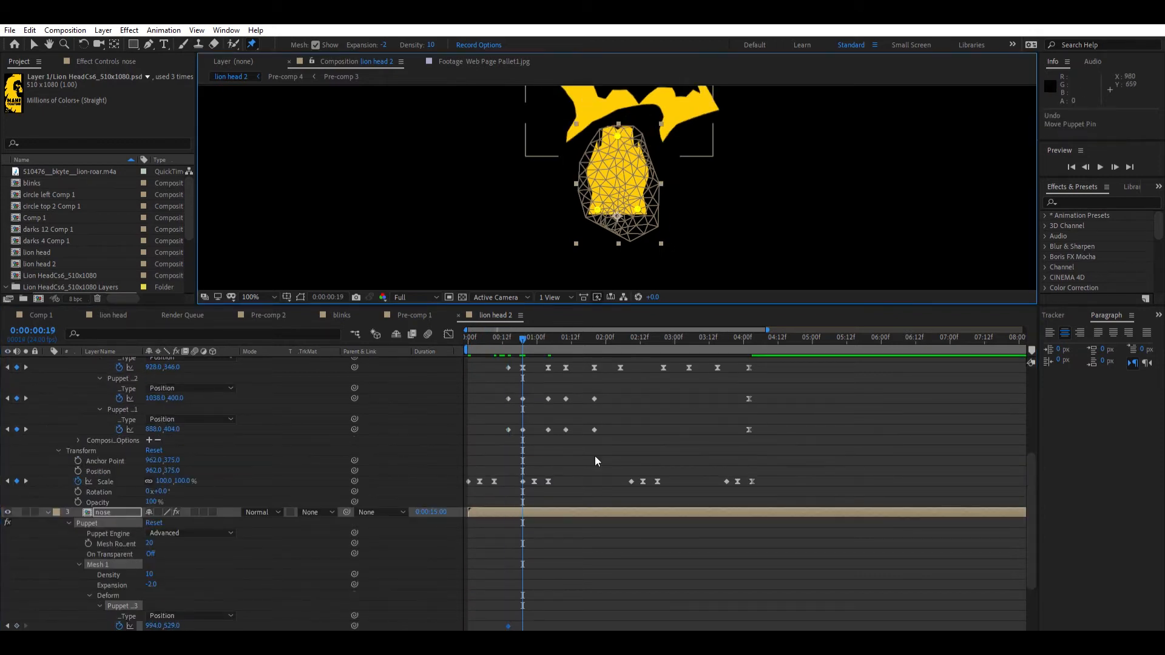
drag(618, 137, 635, 123)
click(548, 338)
scroll(536, 554, down, 3)
click(16, 606)
scroll(528, 504, up, 2)
Step: Keyframe the upper nose pin lowered and held, with a shift to the left, in time with the eye movement
drag(548, 338, 565, 401)
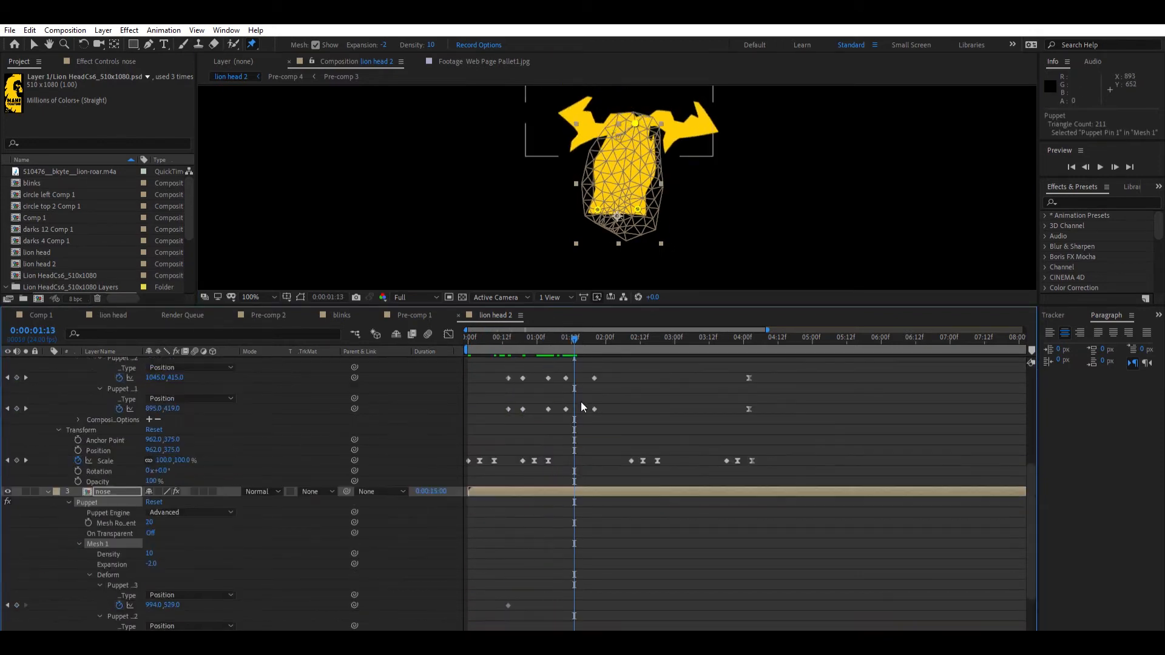
drag(635, 123, 633, 148)
scroll(528, 515, down, 2)
drag(565, 338, 631, 339)
click(17, 605)
drag(633, 148, 606, 148)
Step: Raise the left-shifted nose pin and return it to the centre at the eyes' final keyframe
drag(631, 338, 658, 338)
scroll(662, 504, up, 4)
drag(658, 338, 689, 339)
scroll(678, 555, up, 1)
drag(606, 148, 607, 121)
scroll(697, 504, up, 1)
drag(689, 339, 748, 338)
drag(607, 121, 619, 124)
Step: Apply Easy Ease to the upper nose pin's intermediate Position keyframes and preview the motion
scroll(698, 516, down, 6)
drag(537, 613, 723, 598)
scroll(662, 231, down, 1)
click(535, 338)
key(space)
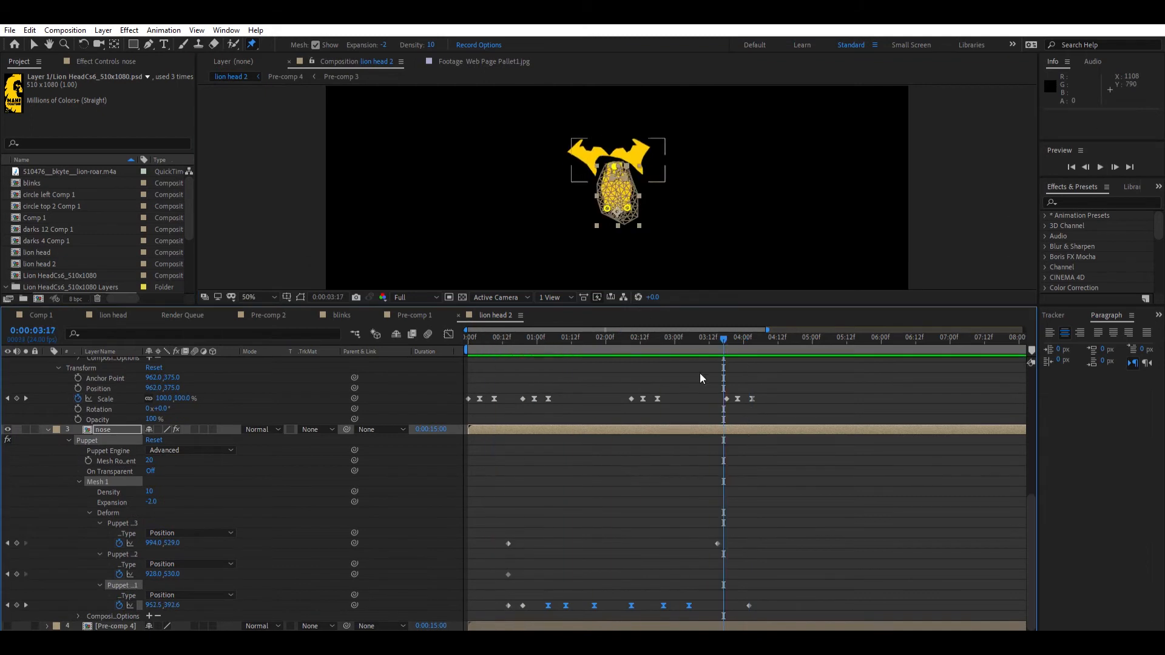
Step: Delete the stray late keyframe on Puppet Pin 3 and copy the upper nose pin's preceding keyframe to that time
click(688, 339)
click(717, 544)
key(Delete)
click(688, 606)
key(ctrl+c)
click(717, 339)
key(ctrl+v)
Step: Preview the combined eye and nose animation from 0:00:09 and scrub back through it
click(495, 338)
key(space)
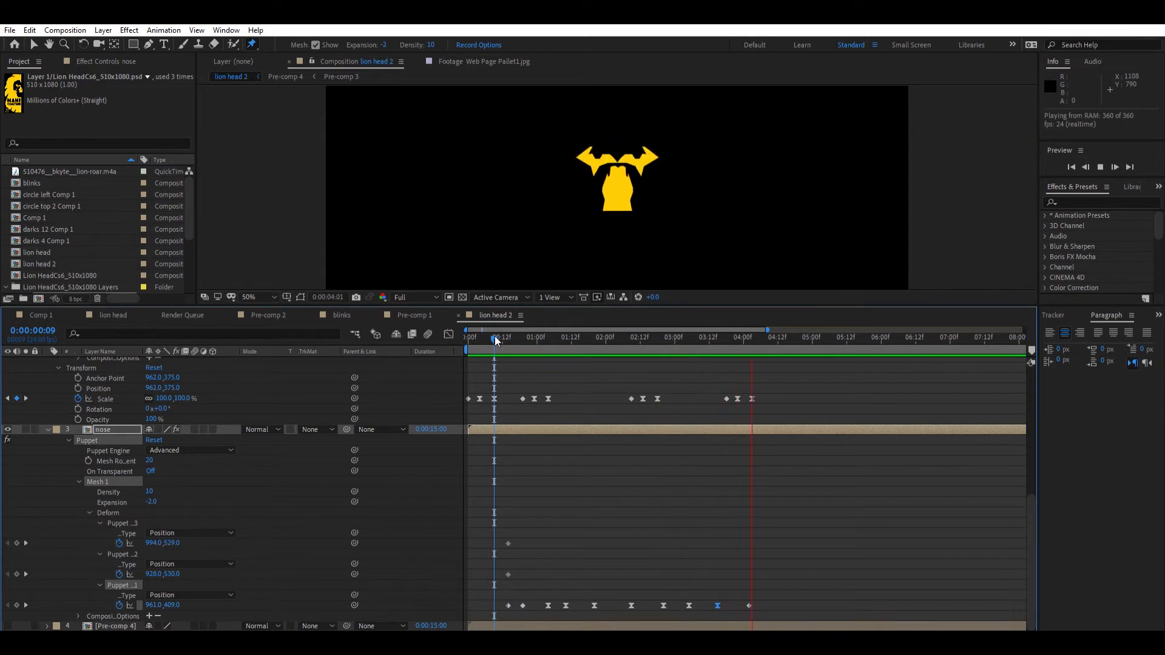
key(space)
drag(653, 329, 627, 327)
Step: Add two Puppet pins to the Pre-comp 4 head layer just below the corners of the chin
scroll(624, 472, up, 8)
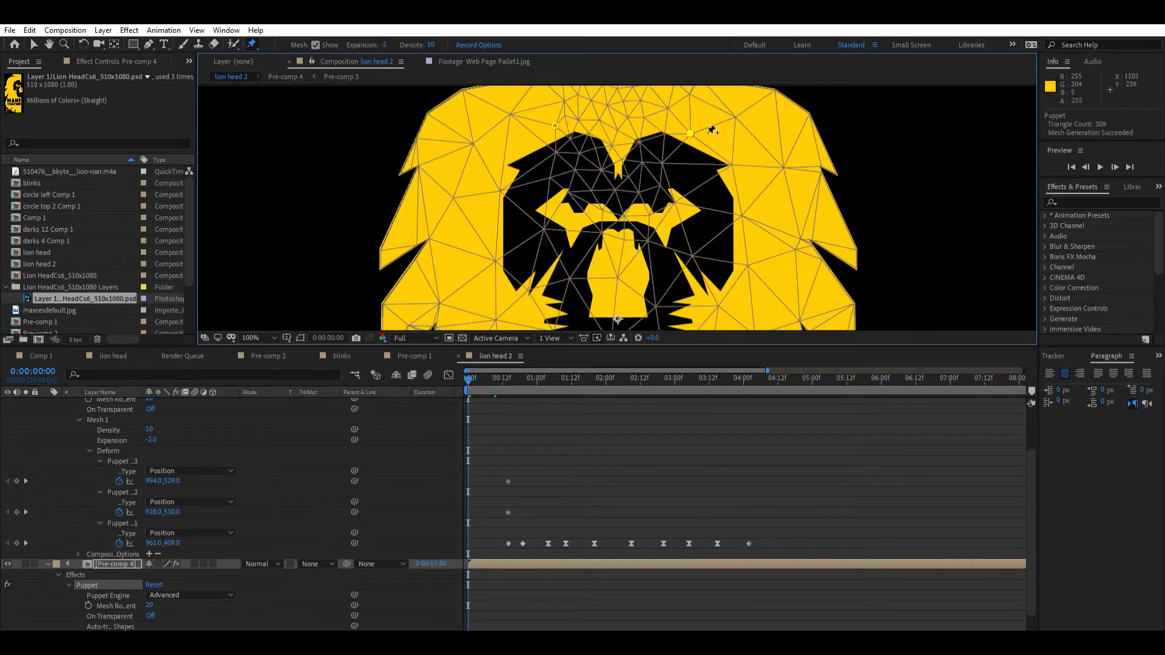
key(h)
drag(756, 229, 754, 138)
key(ctrl+p)
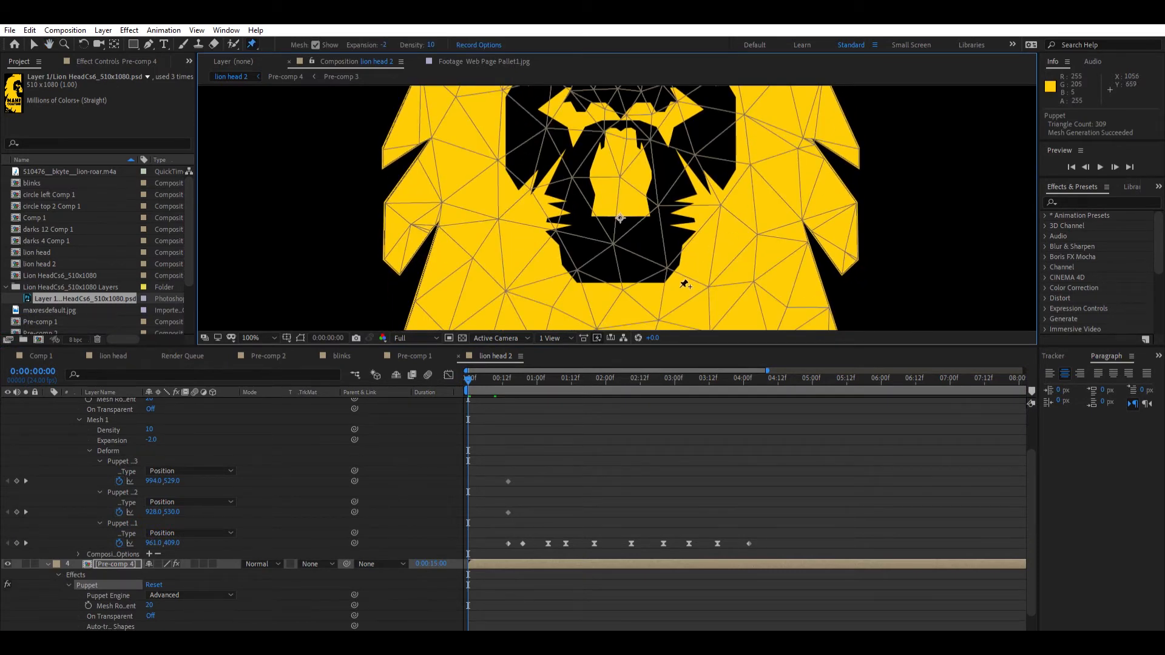
click(675, 290)
click(553, 292)
key(h)
mouse_move(670, 290)
mouse_down()
mouse_move(668, 216)
mouse_move(675, 235)
mouse_move(657, 307)
mouse_up()
key(ctrl+p)
scroll(651, 217, down, 1)
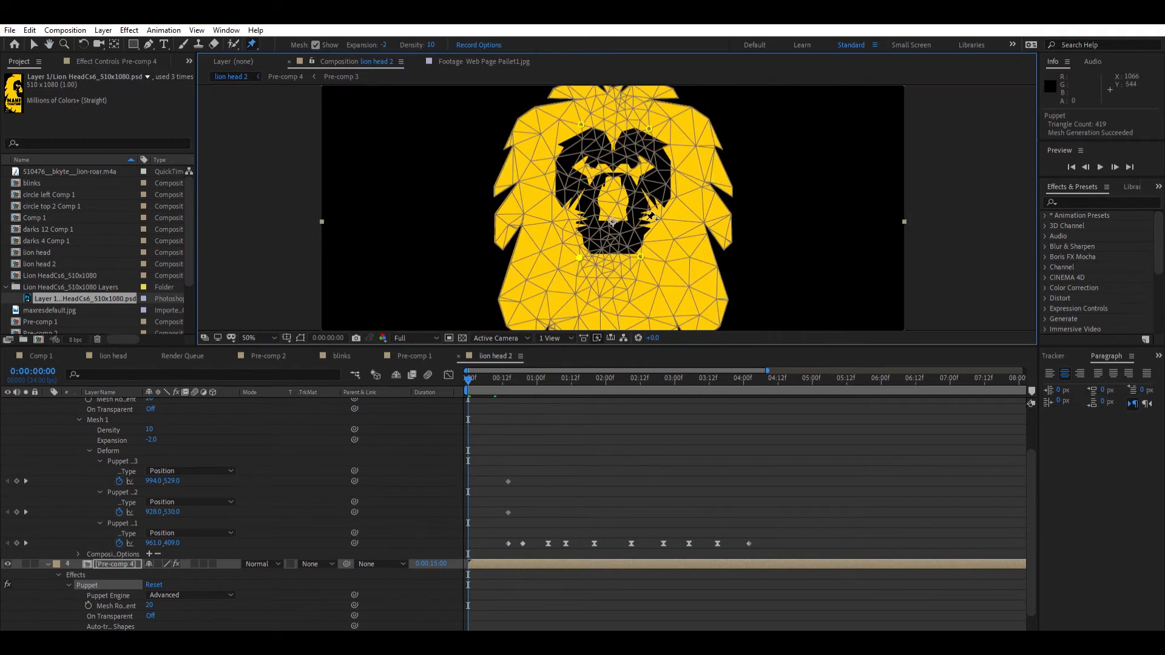
mouse_move(582, 124)
mouse_down()
mouse_move(588, 110)
mouse_move(591, 126)
mouse_move(573, 126)
mouse_up()
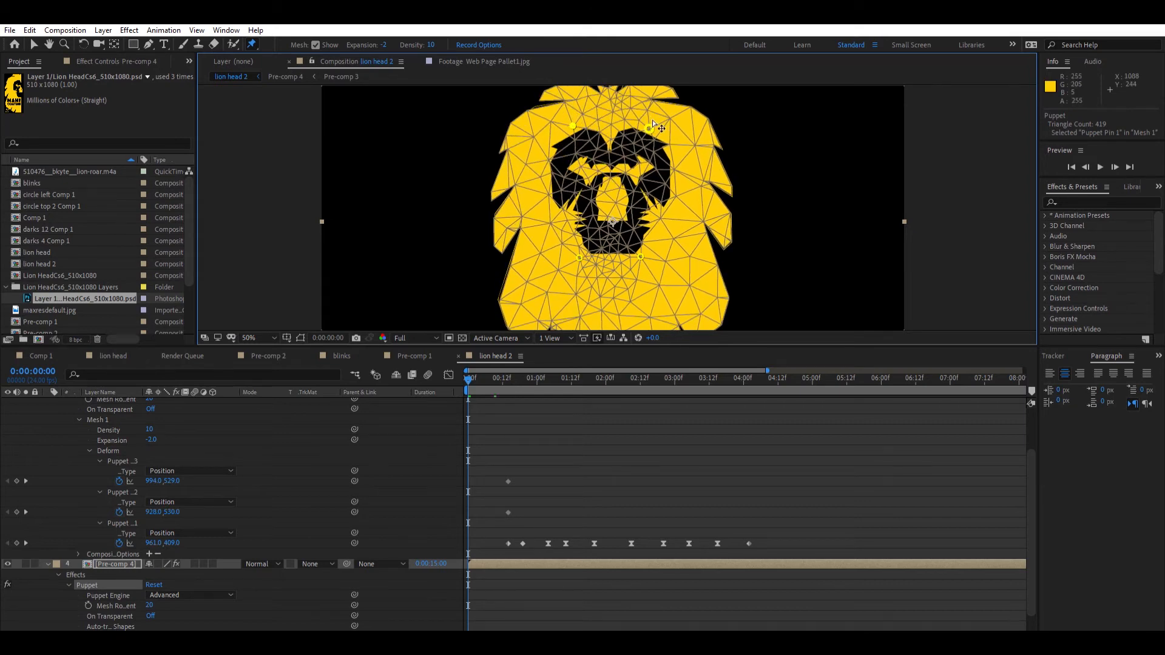
key(ctrl+z)
drag(654, 123, 657, 135)
drag(661, 116, 653, 130)
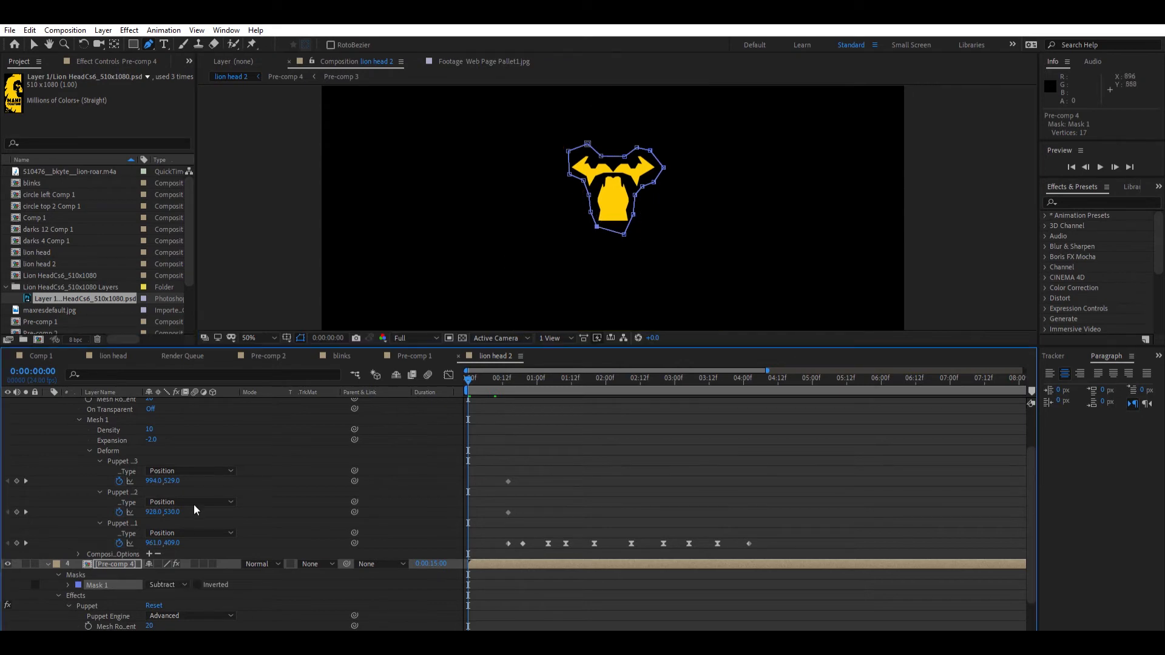
Step: Show the eyes and nose layers over the masked head and go to the eye keyframe at 0:00:19
scroll(127, 469, up, 2)
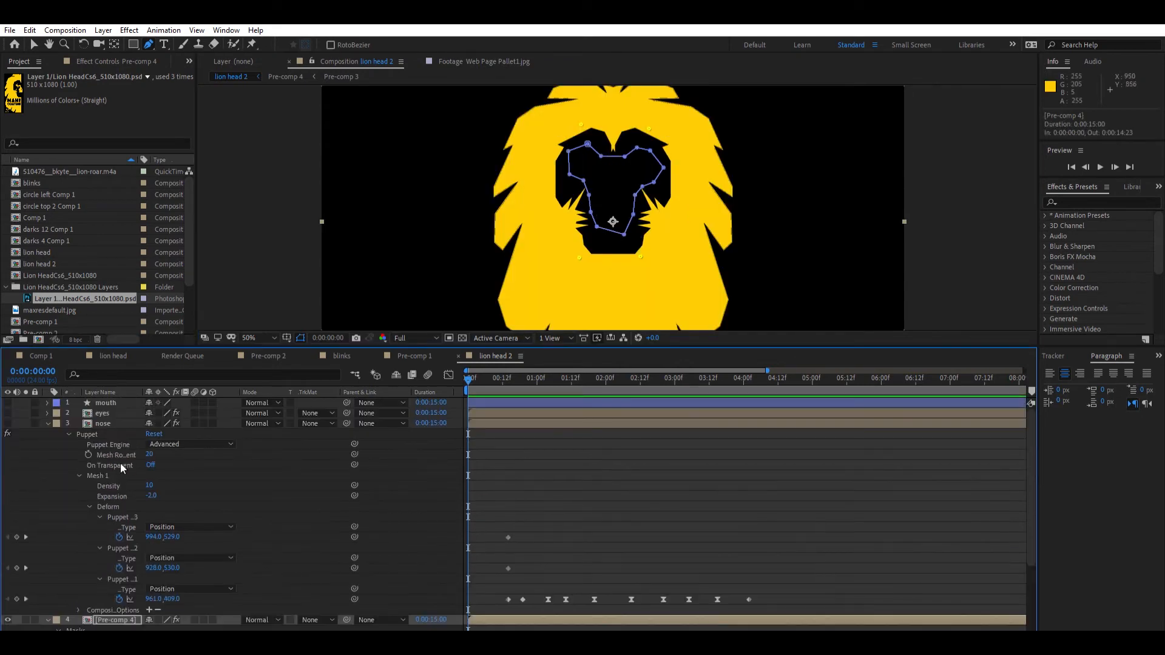
click(8, 403)
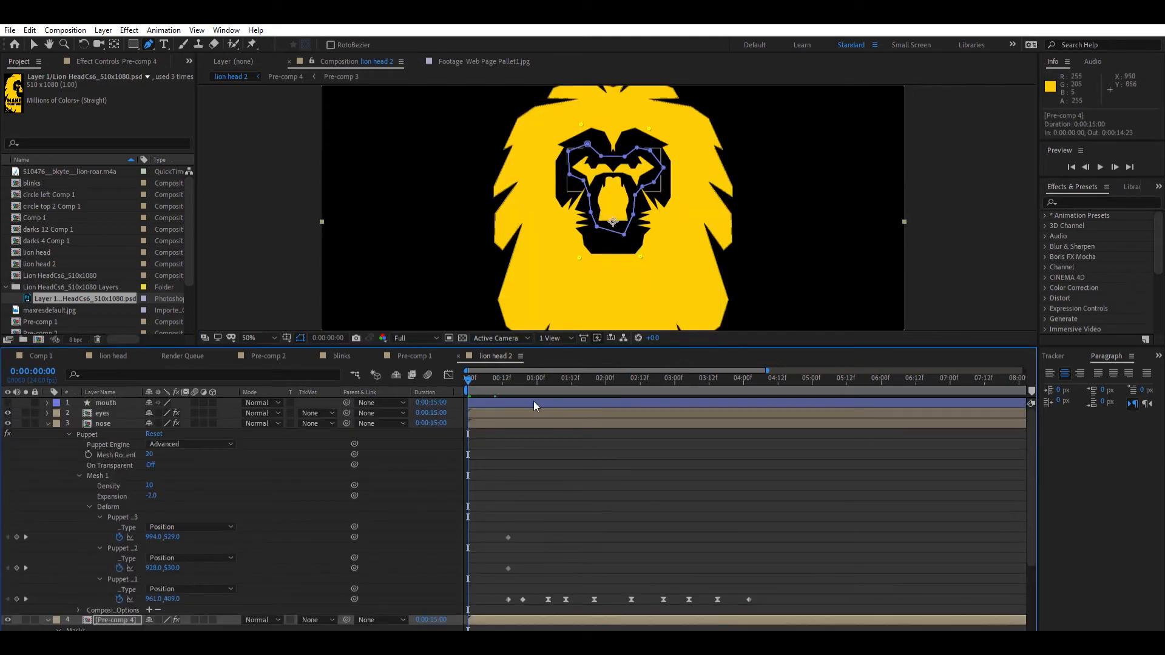
key(k)
key(k)
scroll(582, 543, down, 4)
Step: Select the head's two upper Puppet pins and move them up and to the right at 0:00:19, redoing the first placement
click(251, 45)
click(581, 125)
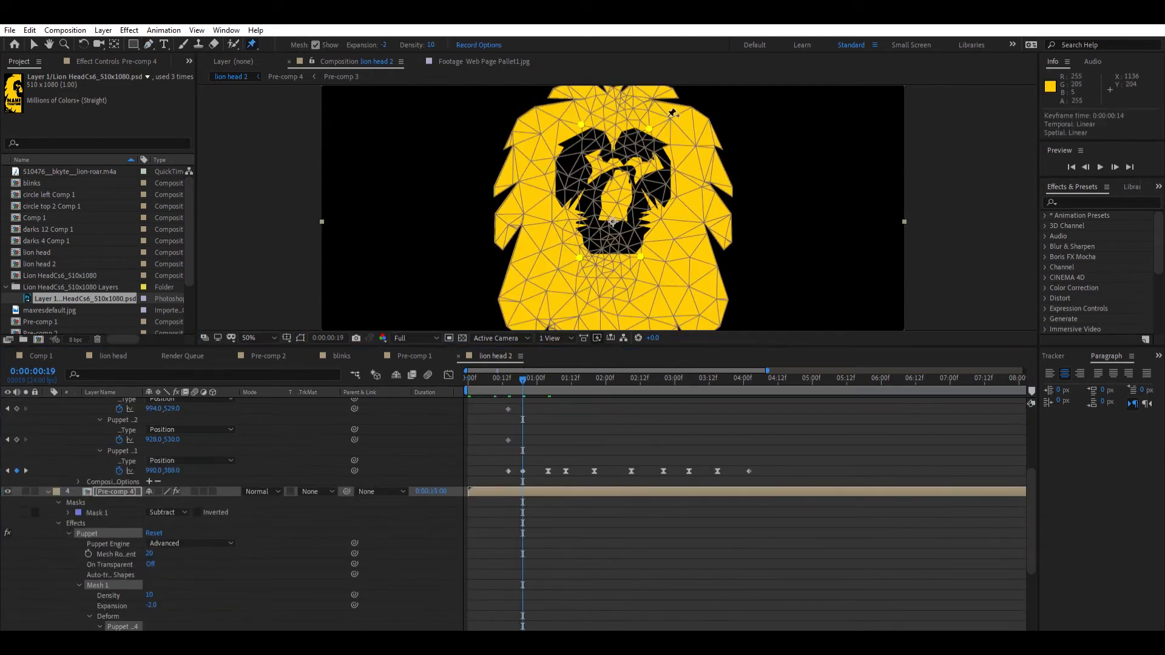
shift+click(649, 128)
drag(651, 129, 600, 118)
scroll(528, 421, up, 6)
click(537, 378)
key(ctrl+z)
scroll(614, 504, down, 7)
drag(536, 378, 523, 378)
drag(600, 125, 602, 117)
Step: Reposition the two upper head pins just before the one-second mark to continue the head turn
drag(522, 378, 535, 368)
drag(601, 118, 601, 137)
drag(666, 129, 608, 124)
click(546, 378)
mouse_move(546, 378)
mouse_down()
mouse_move(577, 379)
mouse_move(550, 377)
mouse_move(564, 377)
mouse_up()
Step: Lower both upper head pins at the eyes' keyframe near 0:01:10, undoing the misplaced change first
scroll(585, 564, up, 4)
scroll(585, 564, down, 4)
click(16, 615)
scroll(580, 516, up, 3)
click(566, 378)
key(ctrl+z)
drag(608, 124, 604, 142)
drag(664, 129, 666, 147)
Step: Shift the upper head pins to the left at the eyes' keyframe after 0:02:00
scroll(594, 516, down, 3)
drag(565, 378, 620, 378)
scroll(616, 516, up, 3)
drag(666, 147, 575, 146)
Step: Add holding keyframes to both upper head pins around 0:02:12 and fine-tune their lowered, left-shifted positions
scroll(620, 516, down, 3)
scroll(621, 516, up, 3)
drag(620, 377, 642, 377)
scroll(638, 515, down, 3)
click(16, 615)
click(16, 585)
drag(574, 146, 575, 148)
drag(637, 133, 636, 144)
Step: Raise both upper head pins in two stages to follow the eyes' upward movement after 0:02:12
mouse_move(643, 378)
mouse_down()
mouse_move(621, 376)
mouse_move(660, 378)
mouse_up()
drag(637, 144, 641, 133)
drag(574, 148, 576, 133)
drag(661, 377, 686, 377)
drag(576, 132, 573, 116)
drag(641, 133, 635, 119)
Step: Lower the two upper head pins slightly past 0:03:12 and advance to 0:04:04
drag(687, 377, 717, 374)
drag(635, 119, 639, 130)
drag(573, 116, 575, 128)
drag(717, 377, 755, 376)
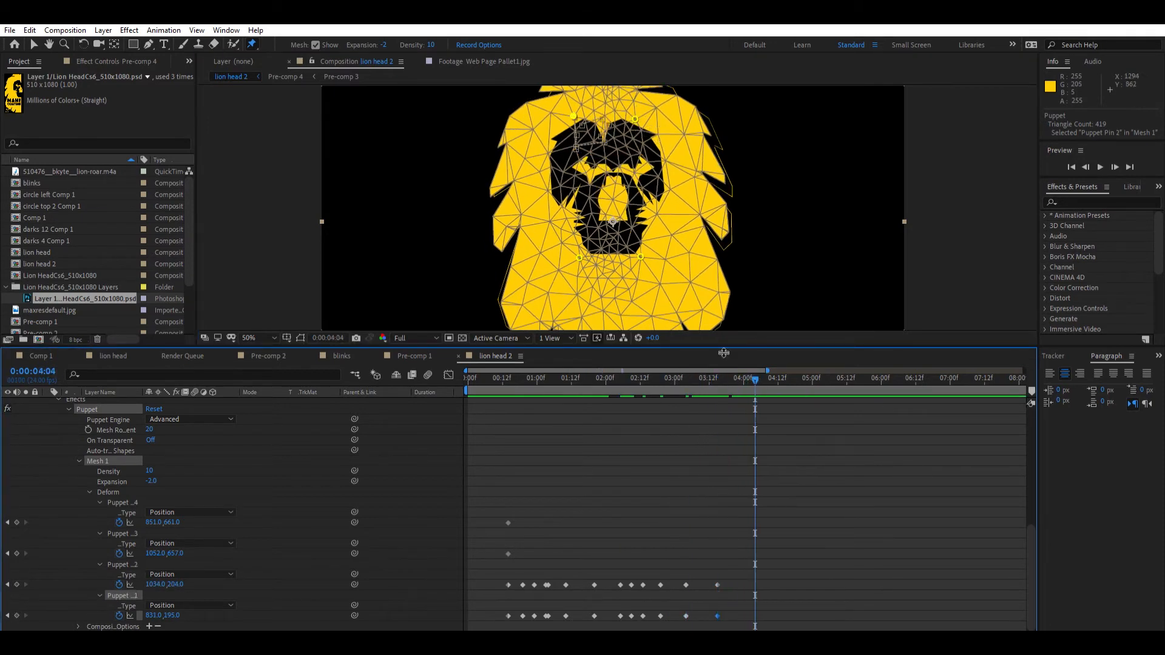
Step: Copy the upper head pins' starting keyframes to 0:04:04 and apply Easy Ease to all their keyframes after the start
drag(499, 575, 515, 624)
key(ctrl+c)
key(ctrl+v)
click(491, 376)
drag(816, 559, 515, 623)
key(F9)
Step: Preview the head, eye and nose animation repeatedly from its opening frames
key(space)
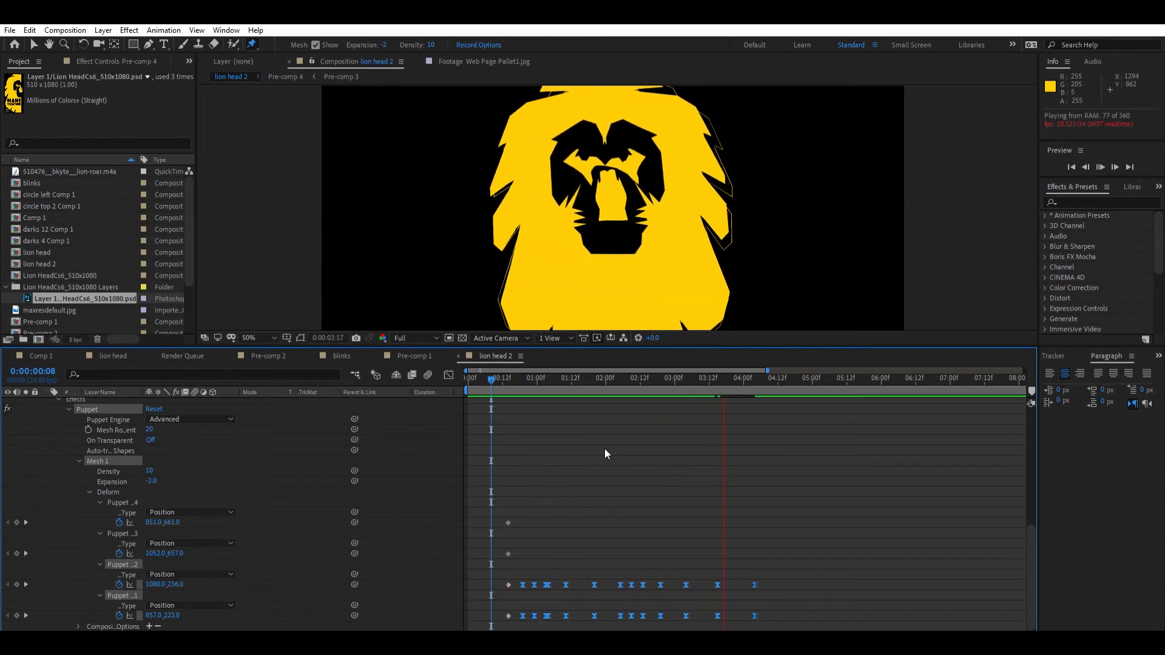
key(space)
drag(524, 377, 509, 377)
key(space)
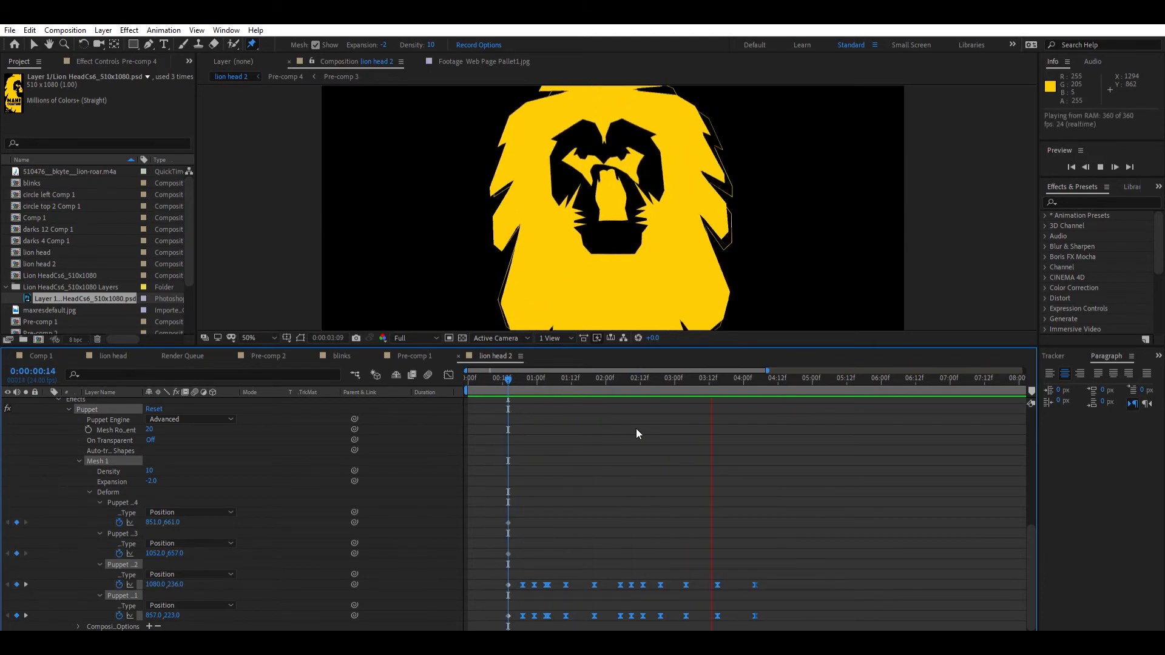
key(space)
drag(531, 377, 505, 373)
key(space)
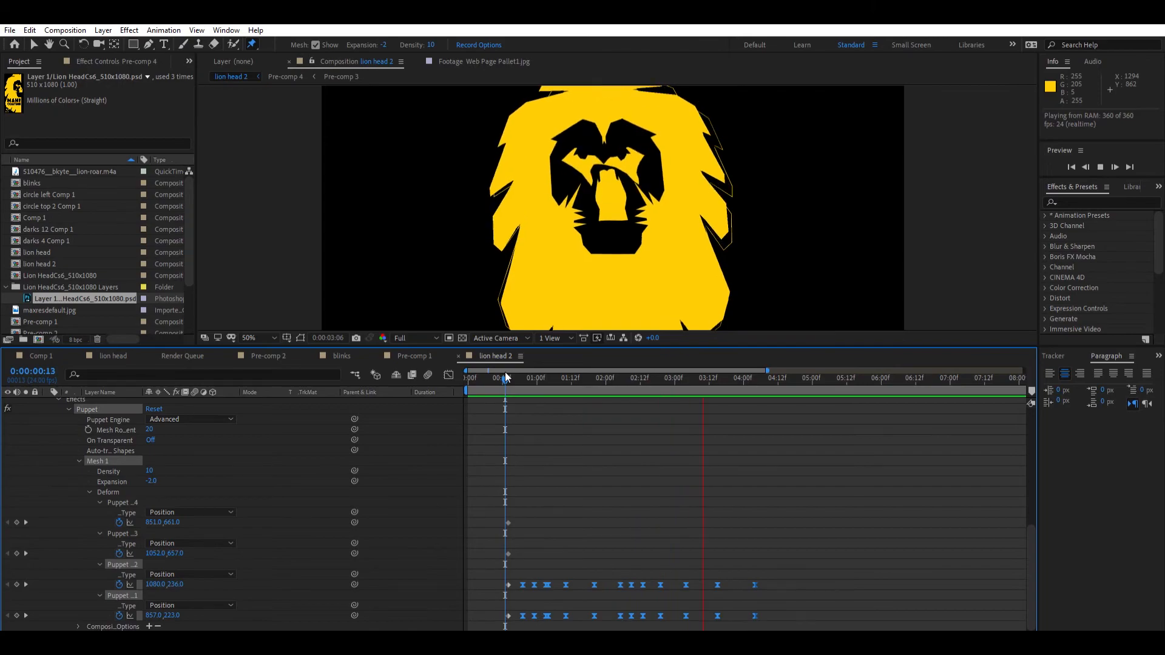
key(space)
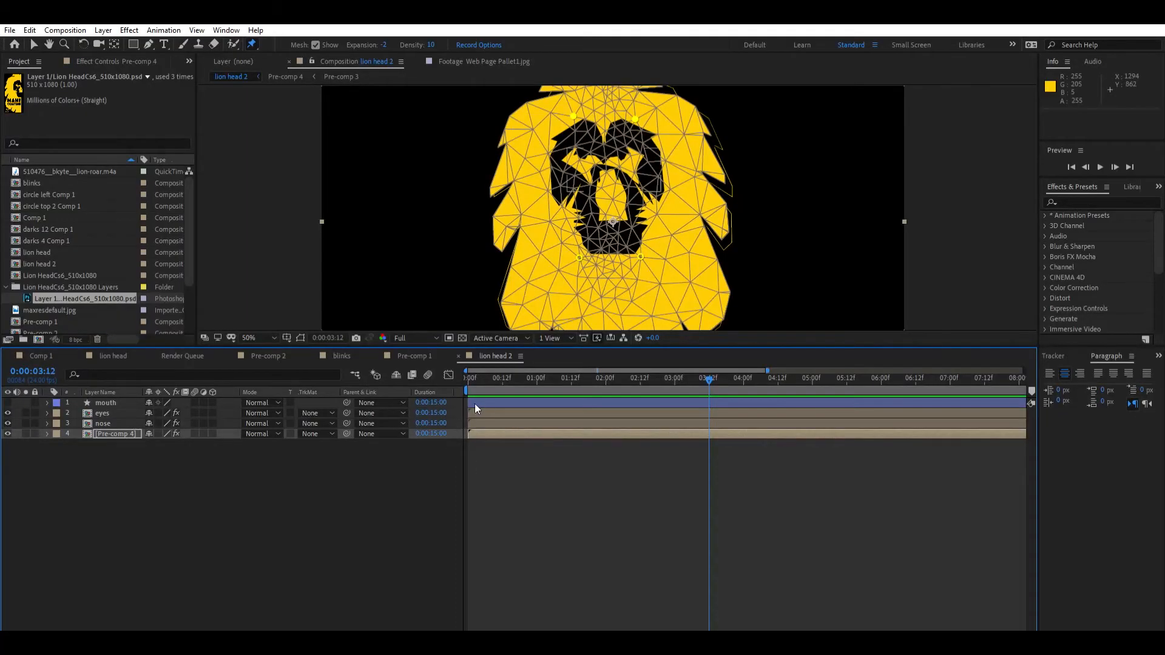
Step: Show and select the mouth layer, and examine it closely at 0:00:11
click(504, 397)
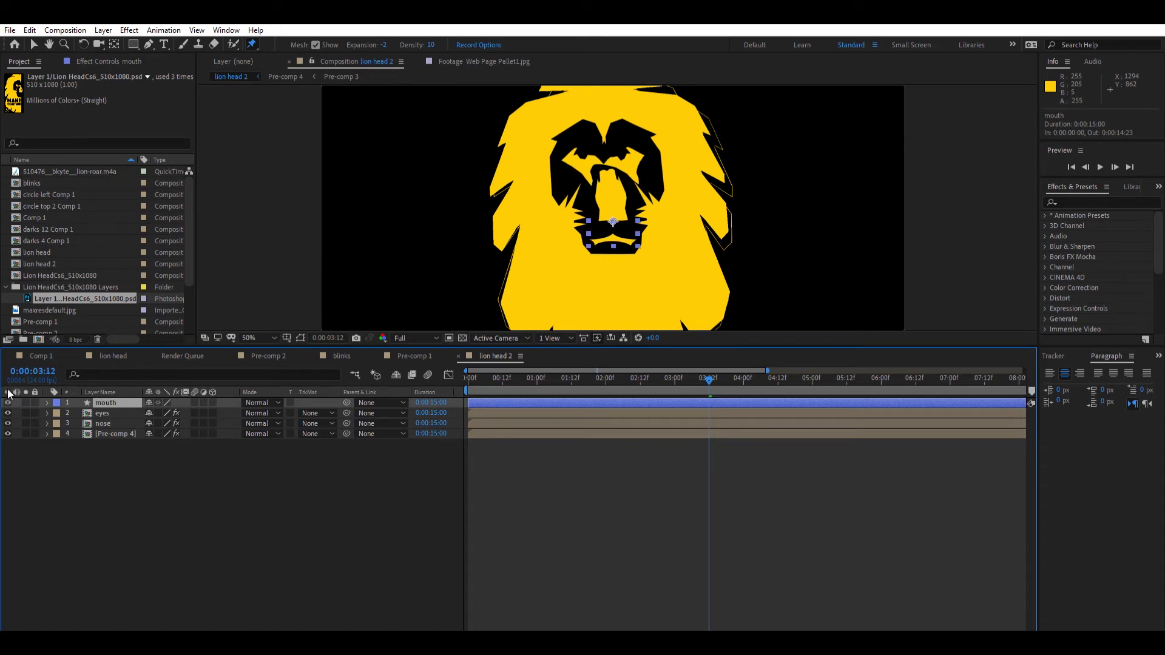
click(499, 378)
scroll(607, 239, up, 2)
scroll(609, 270, up, 2)
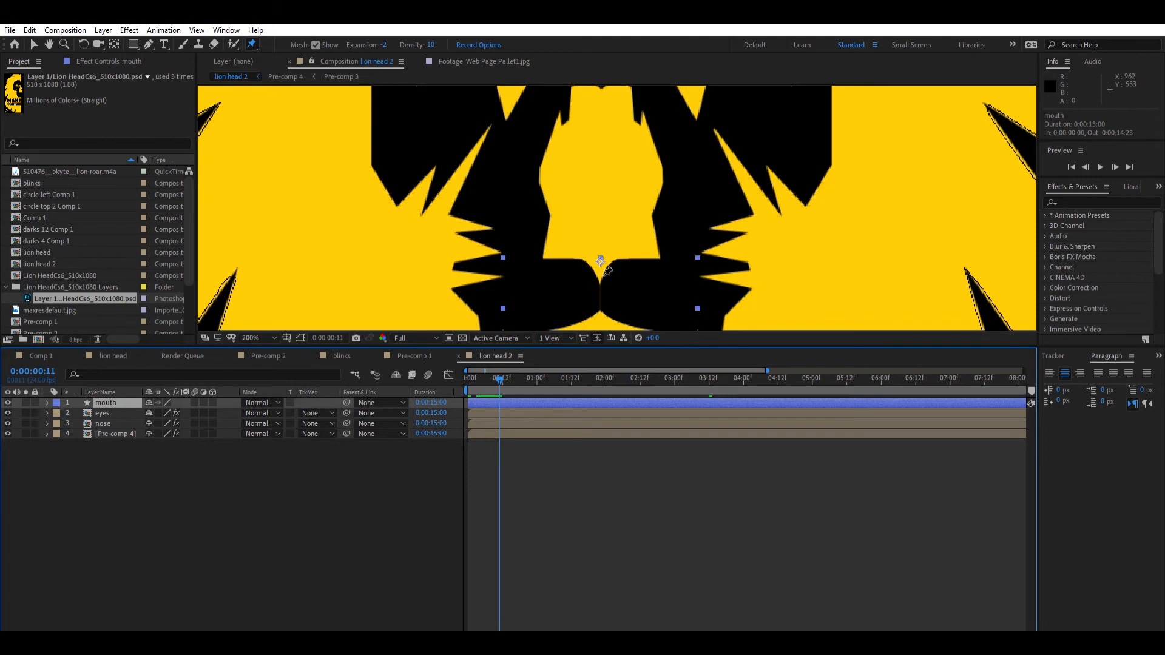
Step: Set a starting Path keyframe on the mouth shape at 0:00:14 and advance to 0:00:19
scroll(608, 271, down, 4)
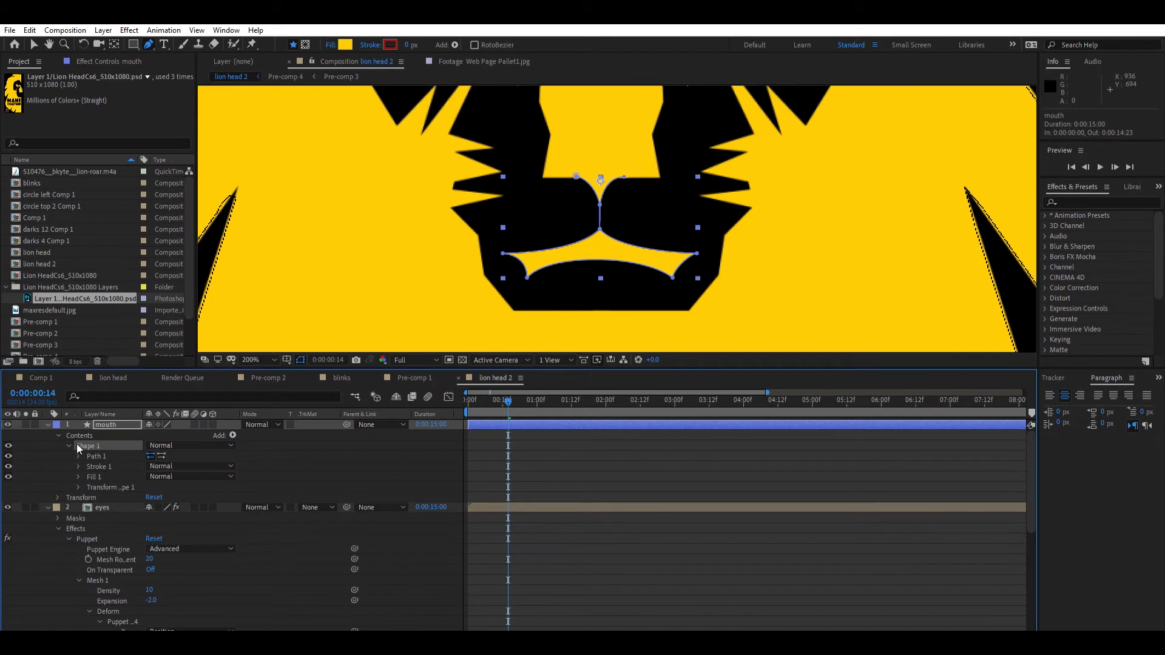
click(78, 456)
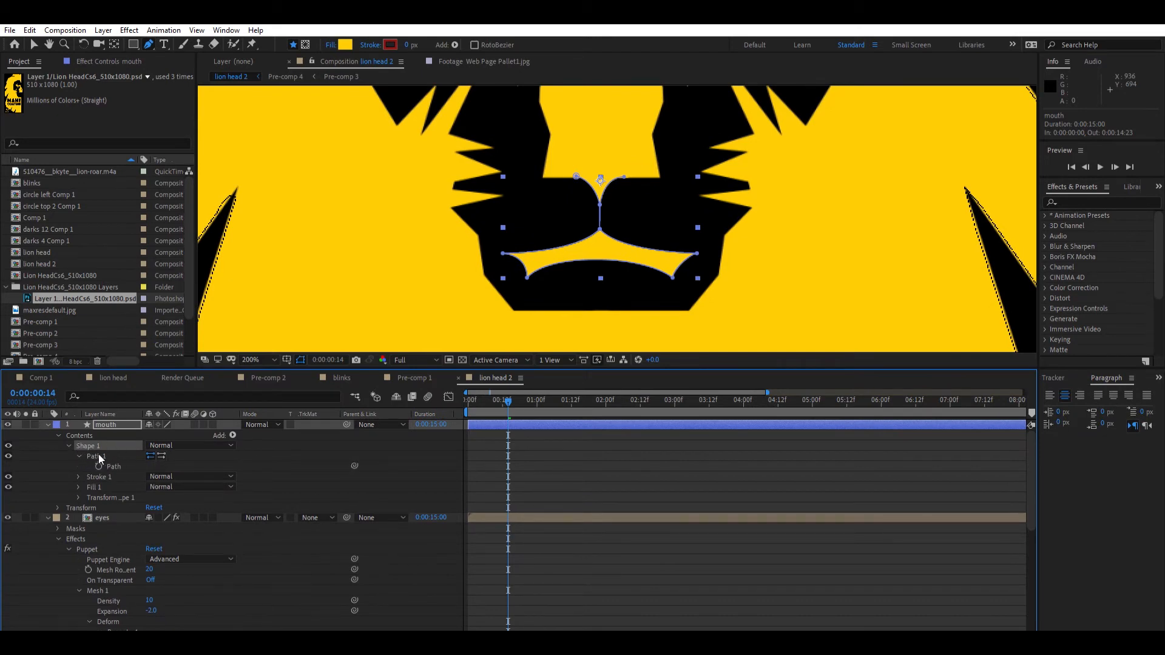
click(99, 466)
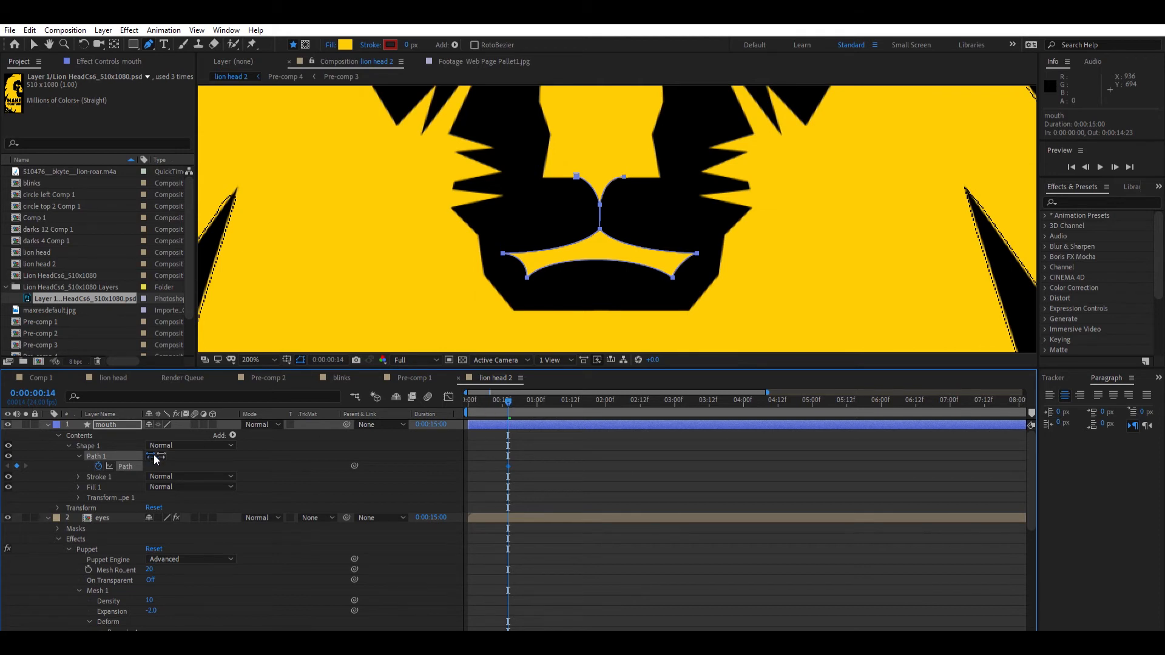
scroll(581, 555, down, 4)
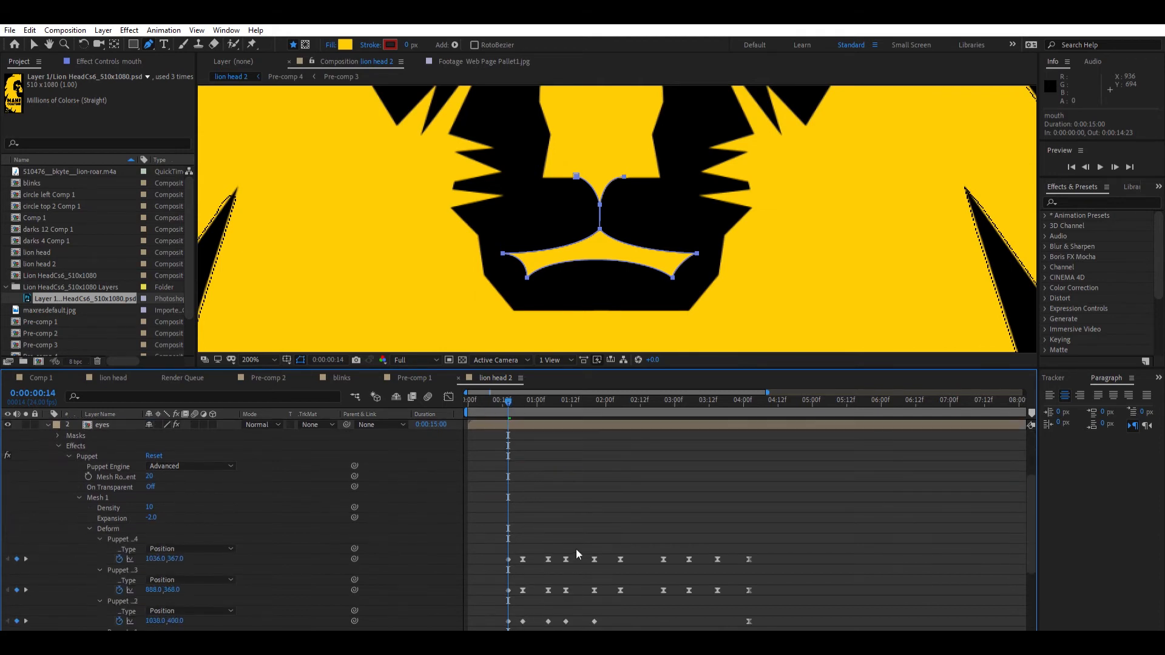
click(523, 399)
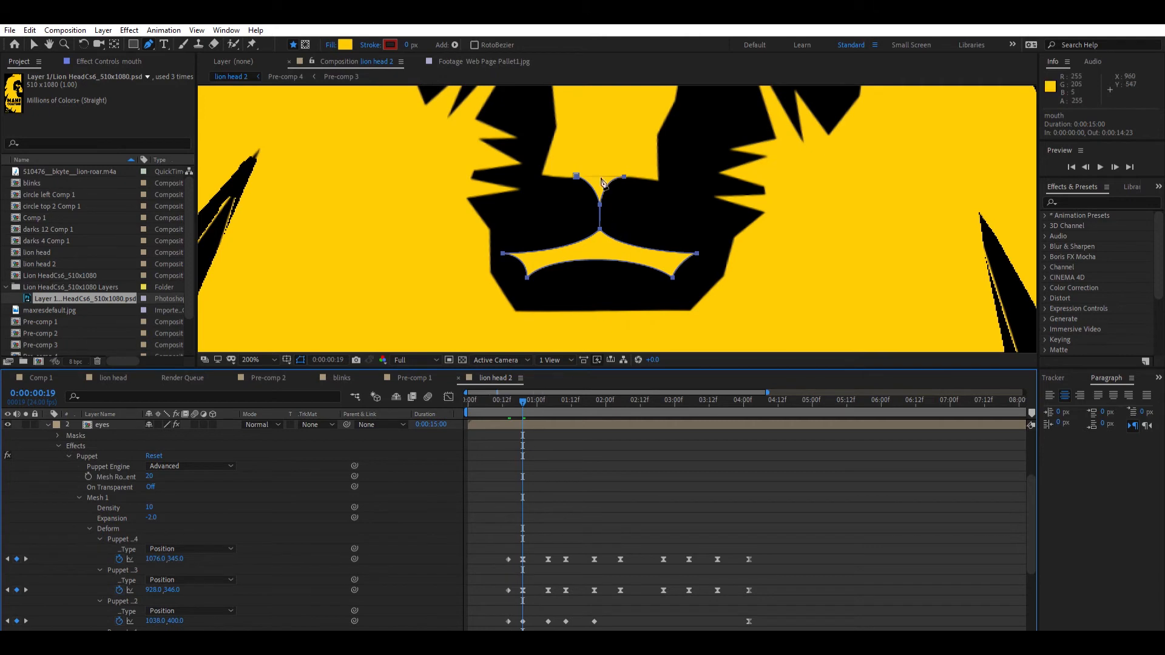
key(period)
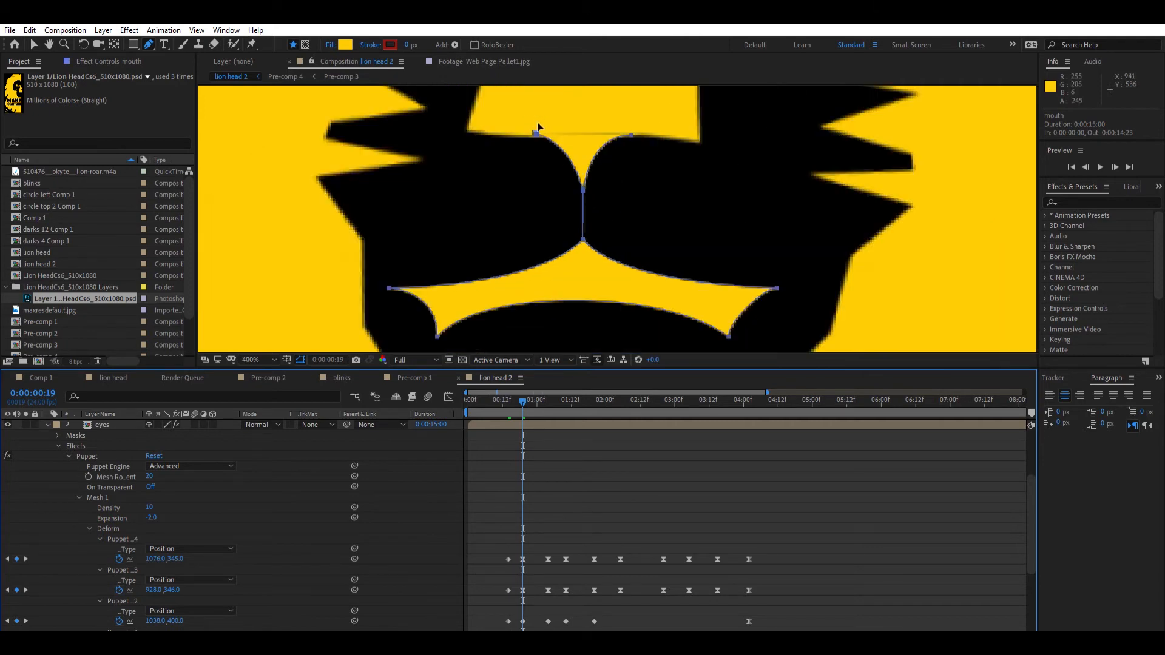
drag(632, 128, 637, 123)
key(ctrl+z)
click(609, 492)
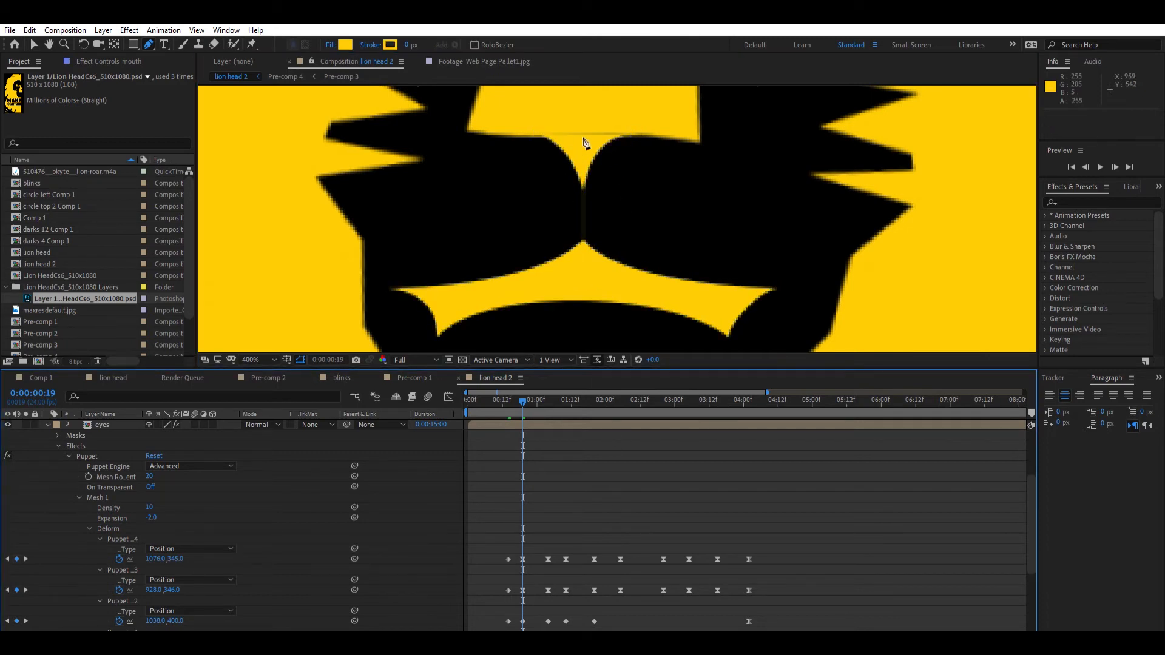
key(v)
Step: Select the mouth shape and move it up to match the head's pose at 0:00:01:10
click(585, 144)
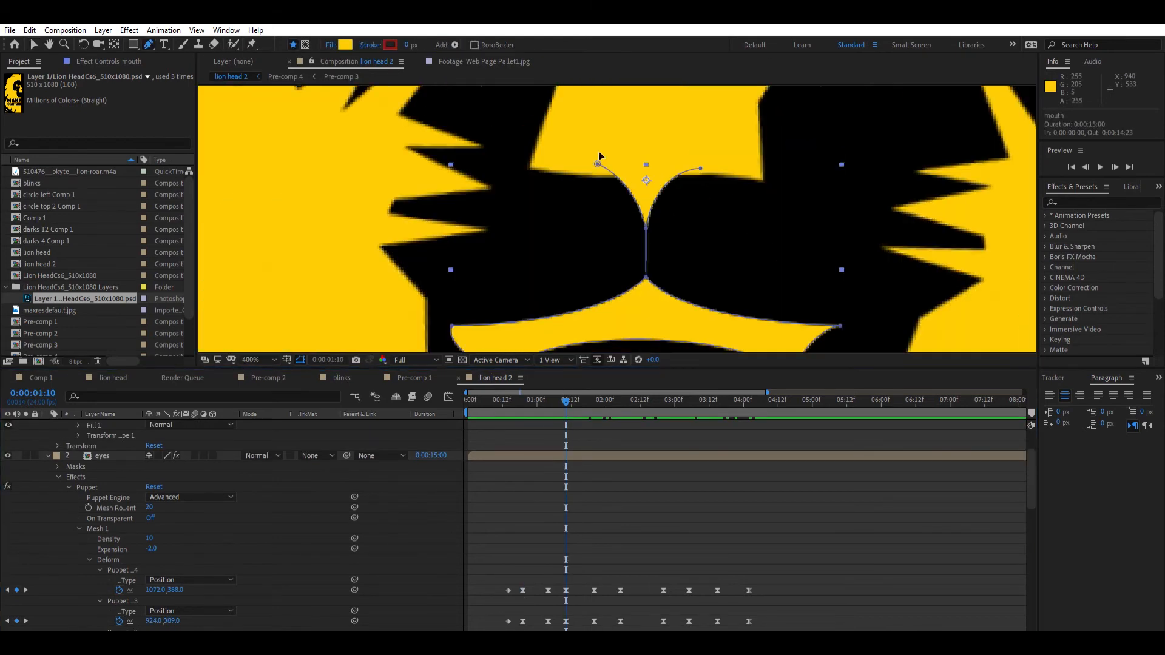
drag(677, 317, 677, 227)
drag(645, 249, 645, 235)
Step: Paste the copied mouth Path keyframe just after the 2-second mark and shift the mouth shape to fit the face
drag(566, 401, 620, 401)
key(ctrl+v)
scroll(664, 574, down, 2)
drag(500, 285, 490, 258)
scroll(637, 515, up, 2)
click(97, 457)
drag(800, 260, 823, 266)
drag(645, 235, 658, 236)
scroll(631, 516, down, 3)
Step: Shift the mouth shape sideways to follow the head at the Puppet keyframe just before the 3-second mark
drag(620, 401, 661, 401)
scroll(663, 225, down, 2)
scroll(671, 496, up, 1)
scroll(656, 273, down, 1)
scroll(647, 453, up, 2)
drag(641, 466, 660, 466)
Step: Reshape the mouth's lower edge at 0:00:03:05 by lowering its two bottom corners and middle point
drag(661, 401, 688, 403)
scroll(726, 567, down, 3)
scroll(664, 227, up, 4)
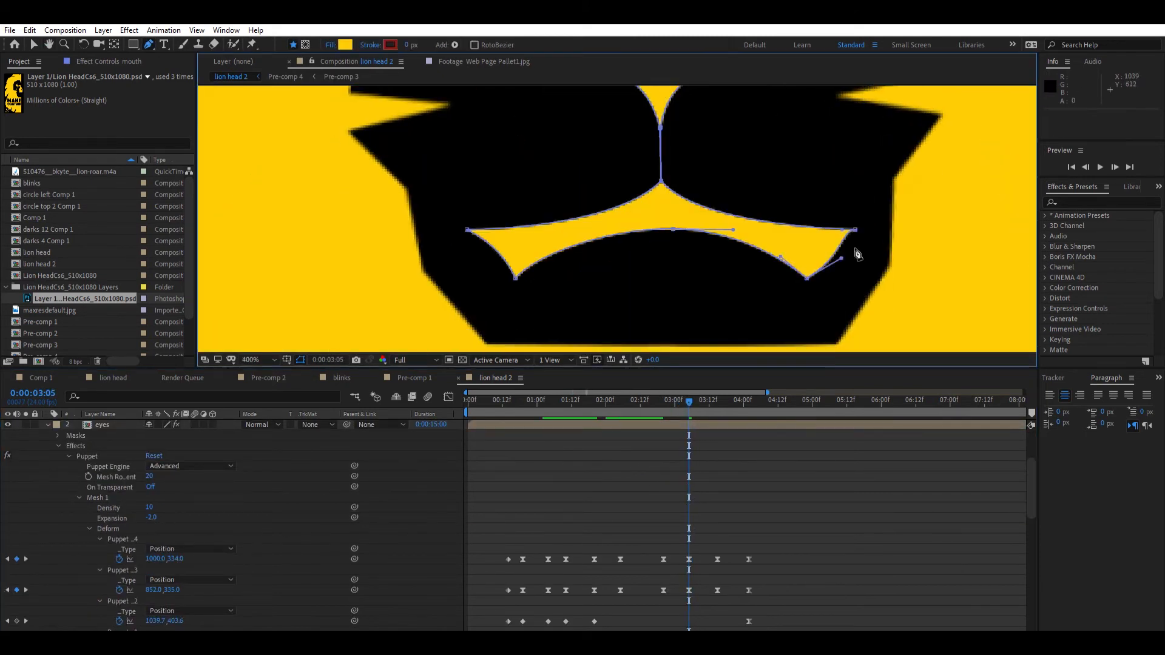
drag(669, 260, 671, 228)
drag(516, 278, 512, 297)
drag(807, 278, 803, 297)
drag(671, 228, 667, 247)
Step: Copy the mouth's Path keyframe just before the 2-second mark and paste it at the remaining head poses up to 0:00:04:02
scroll(687, 242, down, 3)
drag(689, 401, 468, 401)
scroll(698, 486, up, 3)
click(594, 467)
key(ctrl+c)
key(ctrl+v)
key(ctrl+v)
Step: Fit the whole lion in an enlarged viewer and preview the mouth animation
key(shift+slash)
drag(729, 361, 729, 427)
key(space)
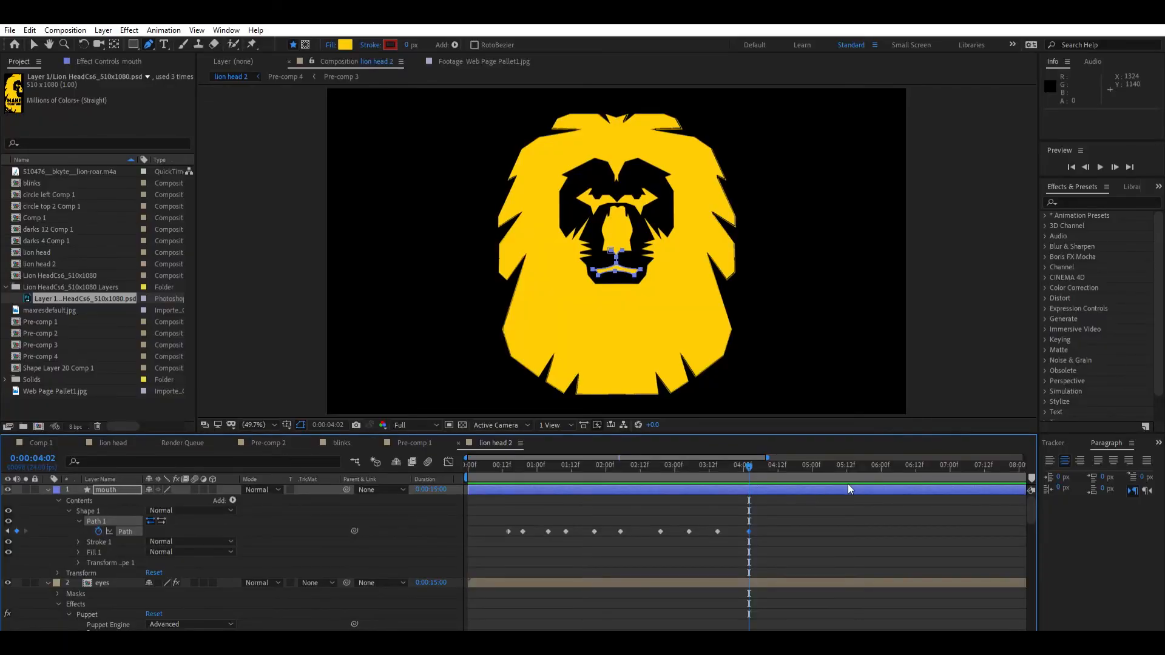
Step: Examine the lion's roar in Comp 1 up to 0:00:06:15 as a reference and return to lion head 2
click(39, 443)
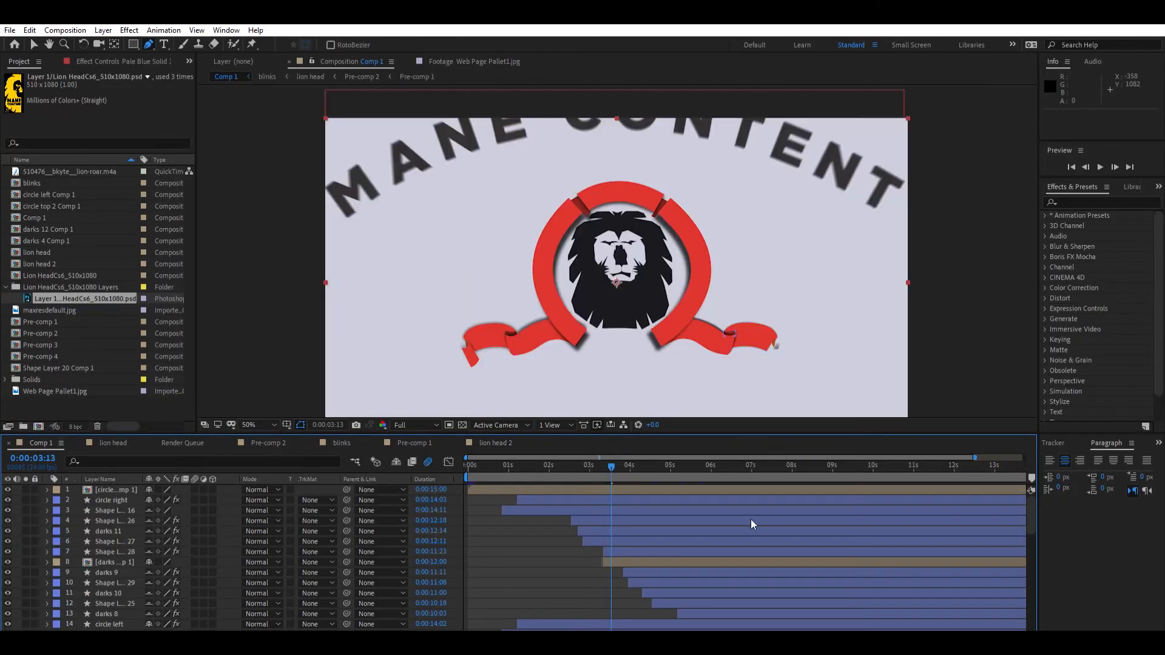
drag(642, 455, 735, 457)
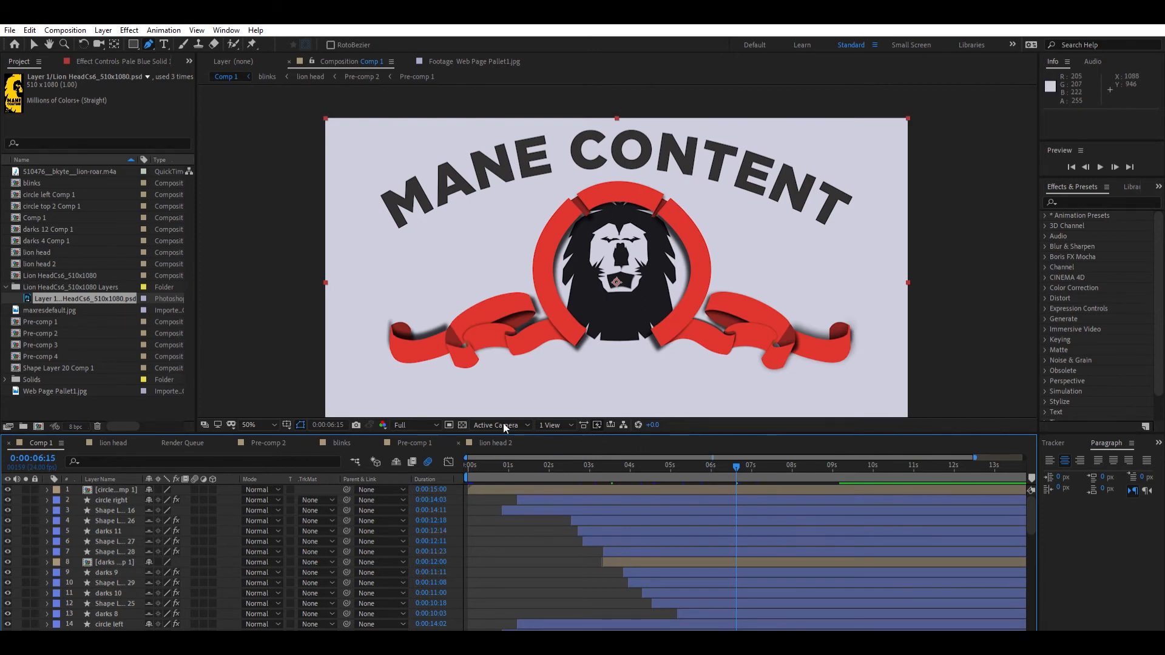
click(496, 441)
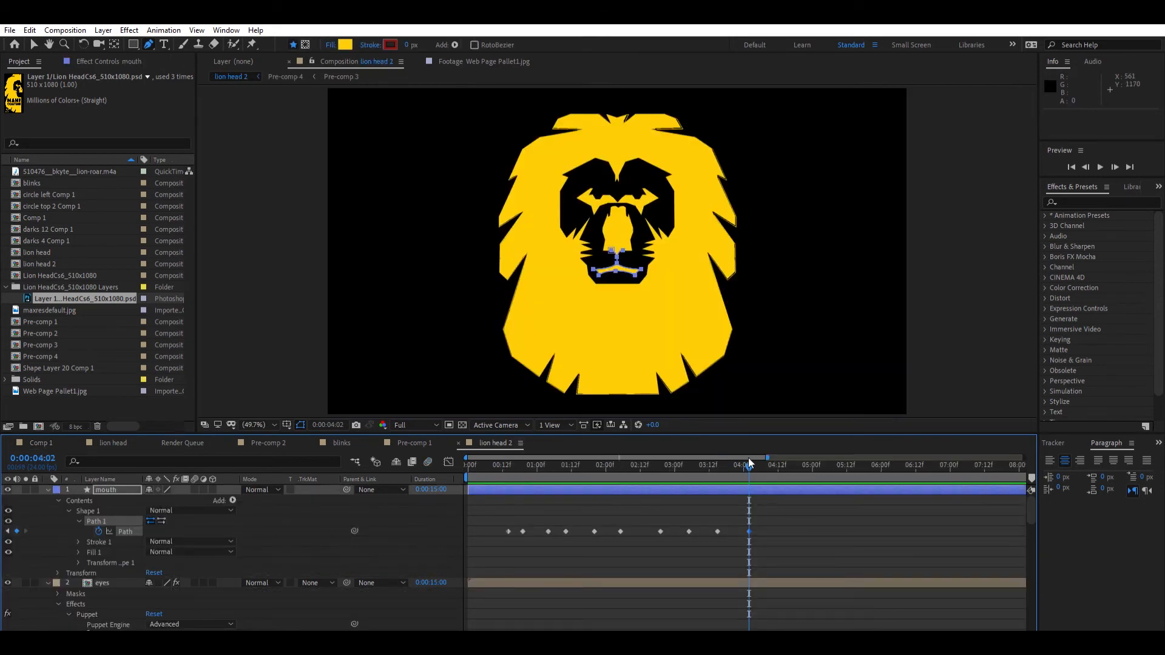
Step: Set a closed-mouth Path keyframe at 0:00:04:14 and lower the mouth's bottom points at 0:00:05:01 to open it
drag(747, 460, 784, 464)
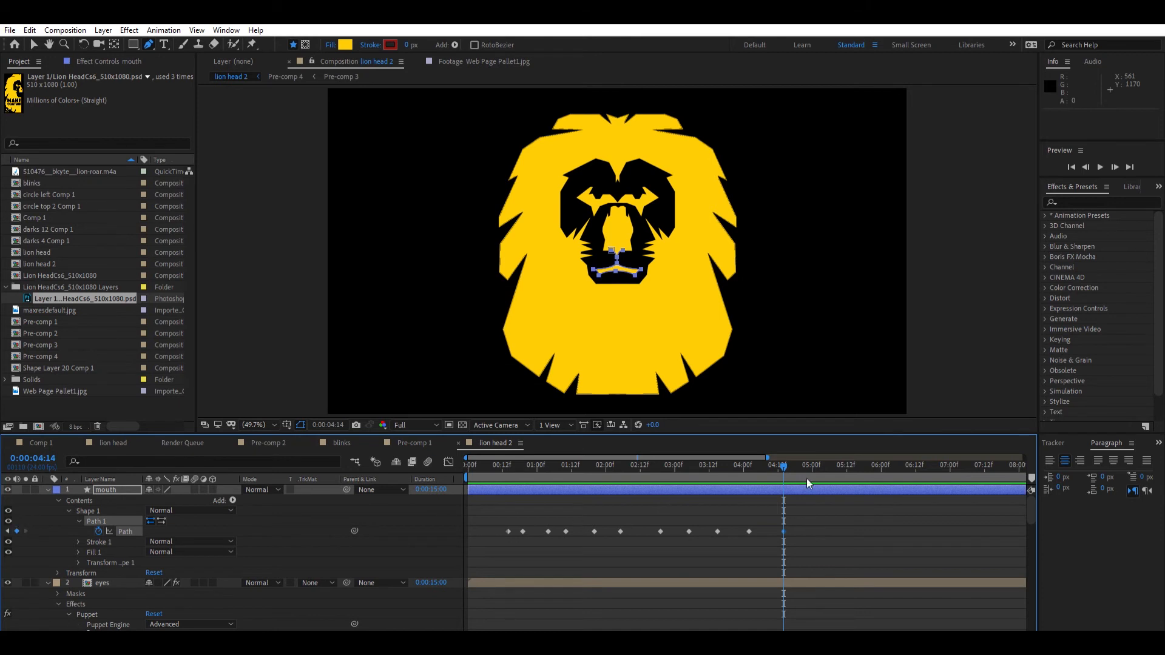
drag(786, 455, 820, 456)
scroll(570, 225, up, 3)
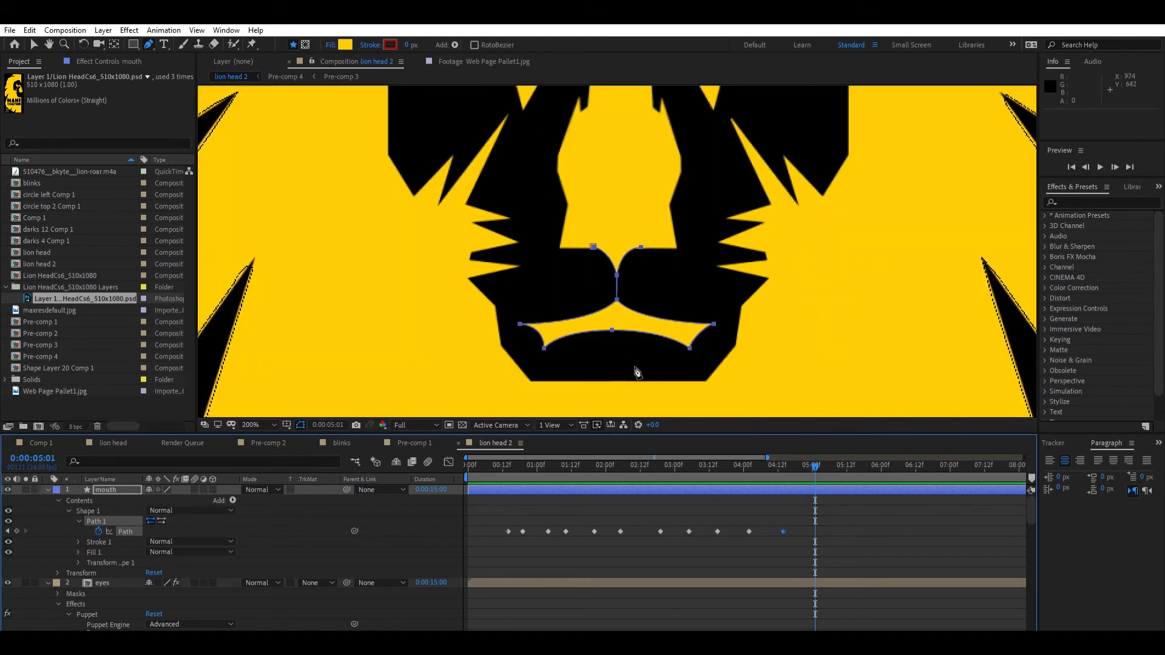
drag(618, 368, 616, 285)
drag(617, 240, 615, 275)
Step: Refine the open mouth's lower edge around 0:00:05:05 and apply Easy Ease to all Path keyframes after the first
mouse_move(814, 466)
mouse_down()
mouse_move(792, 465)
mouse_move(830, 465)
mouse_up()
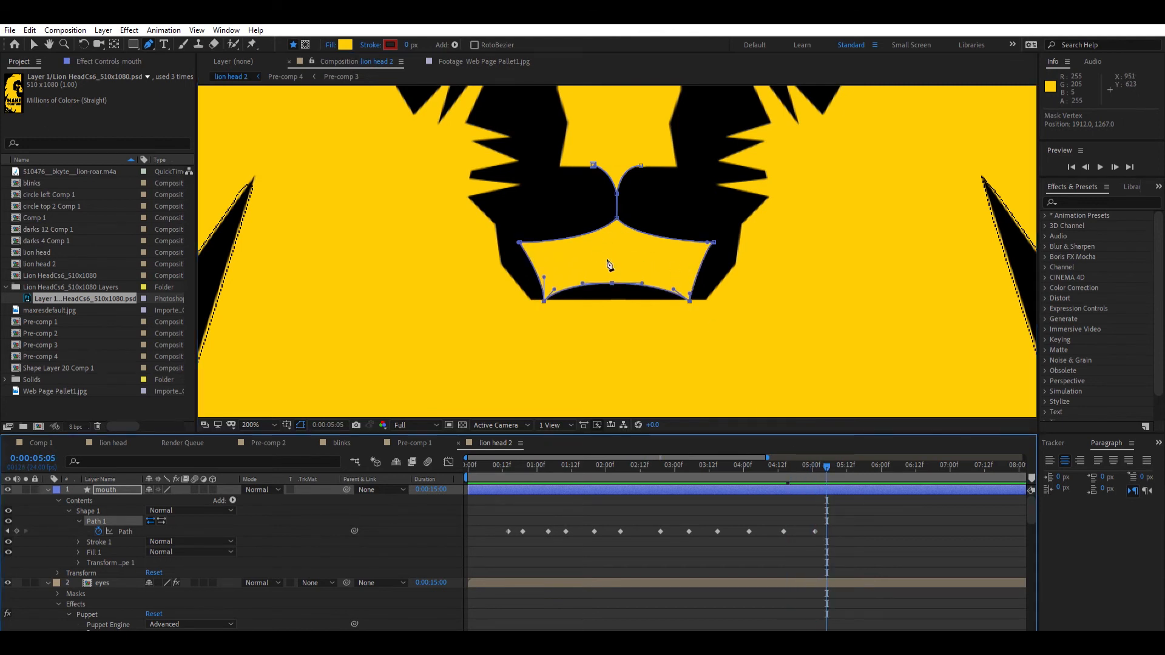
drag(612, 276, 613, 281)
drag(826, 465, 813, 466)
drag(866, 520, 517, 553)
Step: Shift the open mouth's lower points sideways and slightly up at 0:00:05:20
drag(813, 465, 870, 465)
key(Delete)
key(ctrl+z)
drag(742, 331, 549, 277)
drag(631, 285, 595, 277)
Step: Copy the closed-mouth Path keyframe from 0:00:04:14 to 0:00:06:10 and check the mouth's motion before it
click(783, 532)
key(ctrl+c)
drag(869, 465, 910, 466)
key(ctrl+v)
drag(910, 465, 855, 461)
click(869, 466)
click(638, 329)
key(ctrl+z)
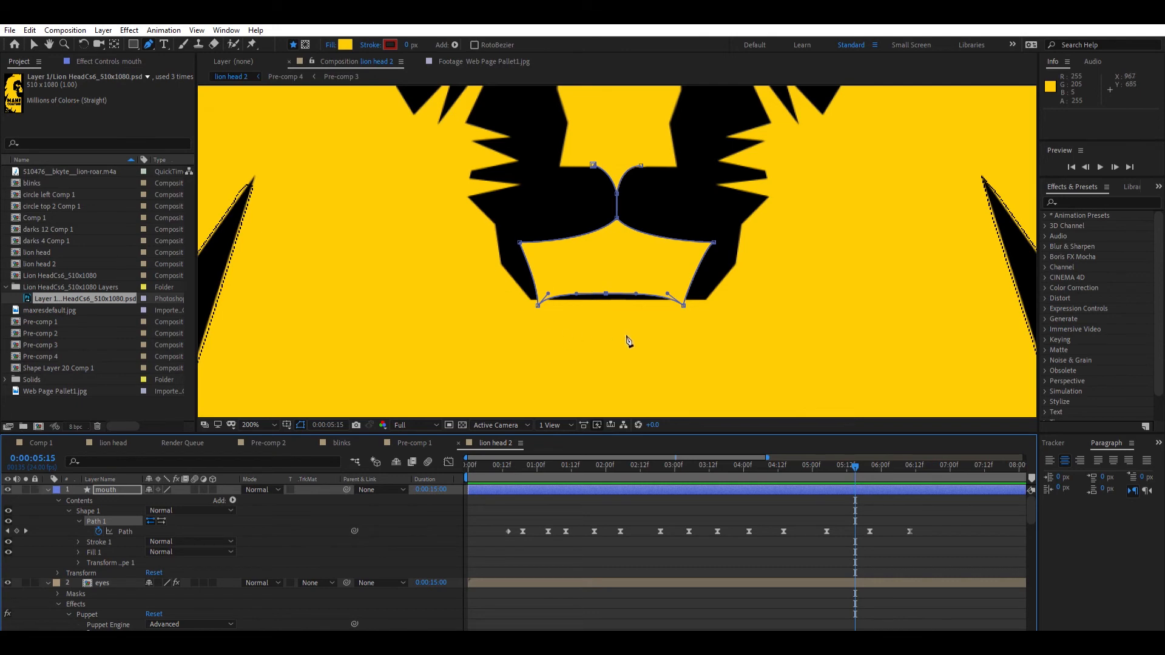
Step: Select the Pre-comp 4 layer's two lower Puppet pins and pull them down at 0:00:05:05 to open the jaw
scroll(859, 517, down, 3)
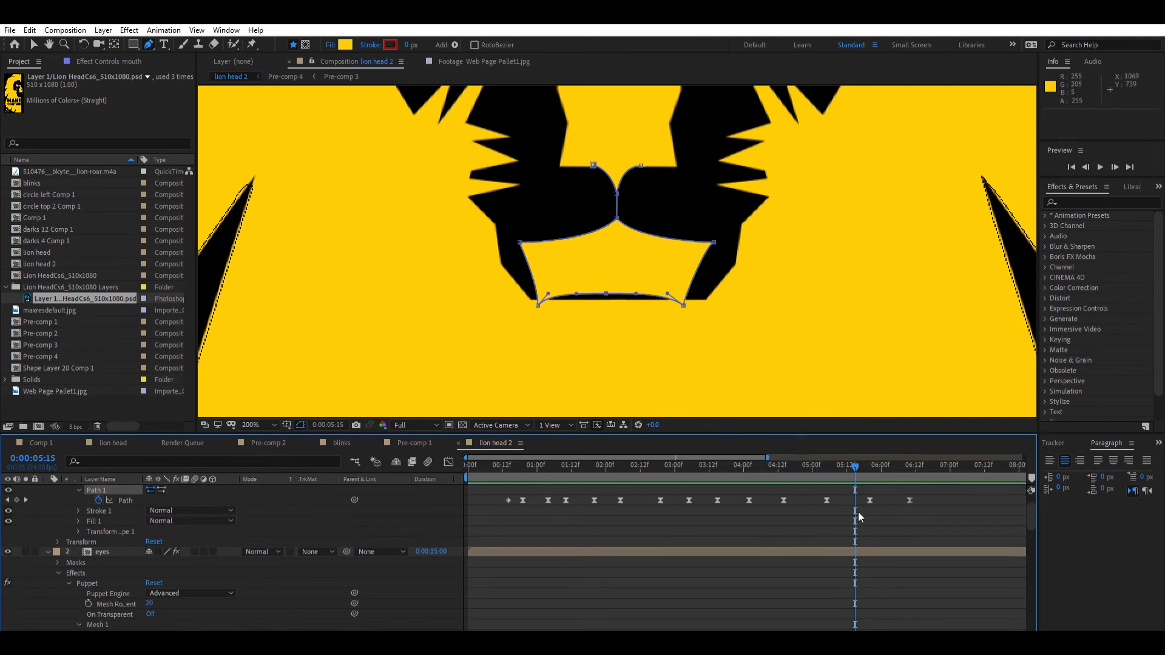
scroll(534, 554, down, 5)
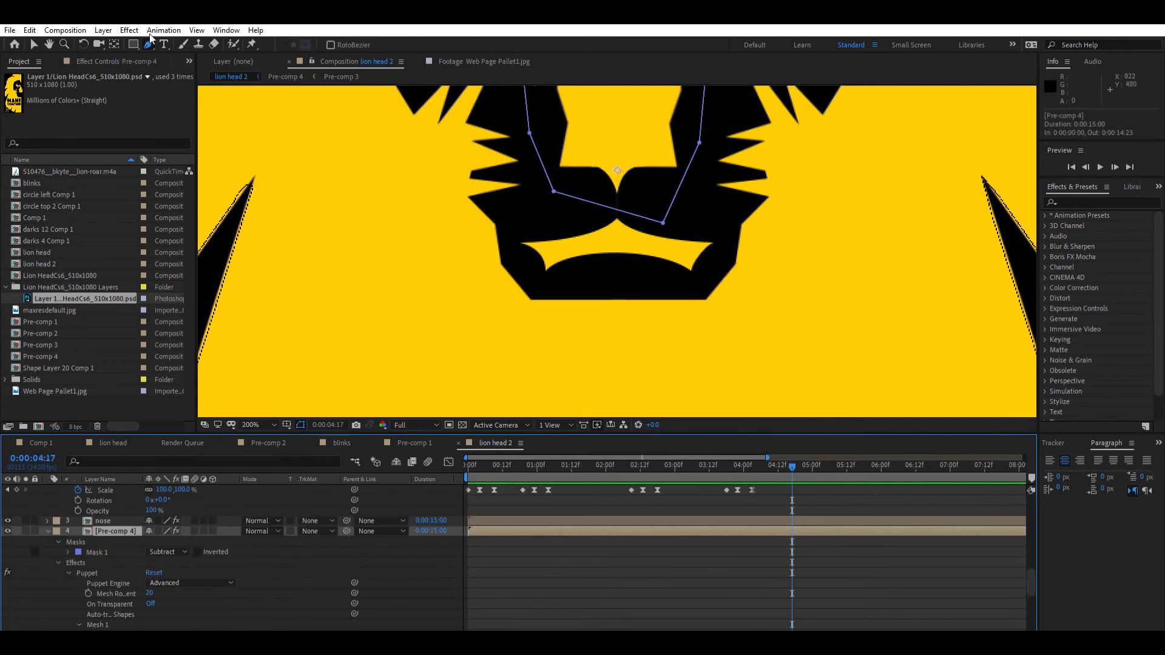
click(252, 42)
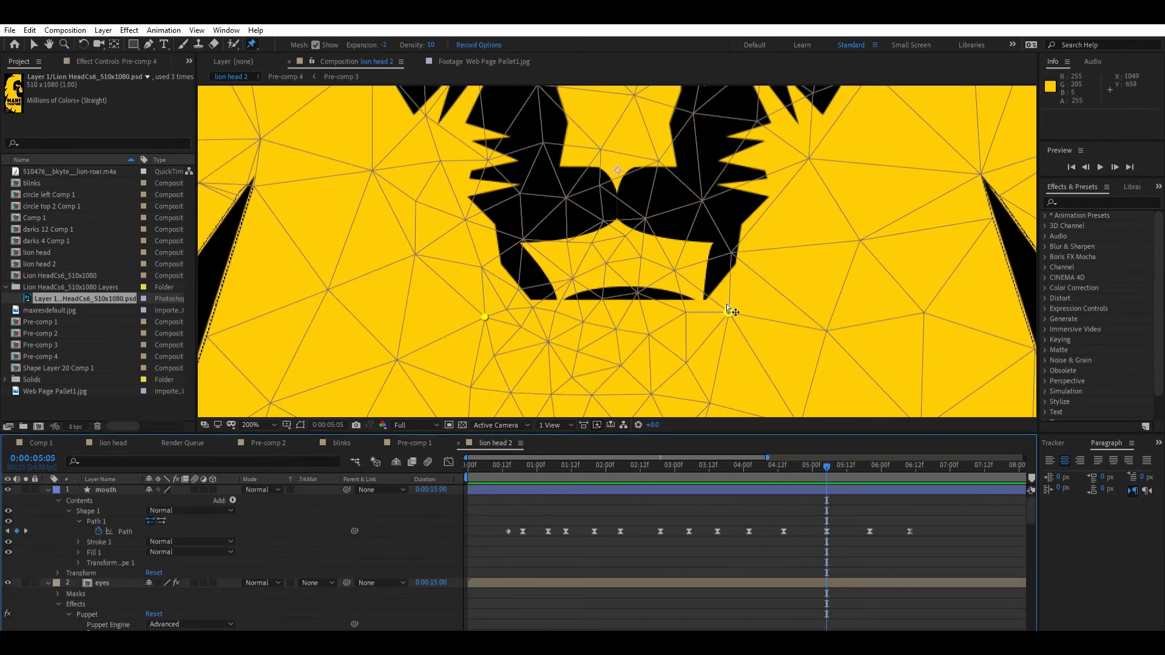
click(729, 313)
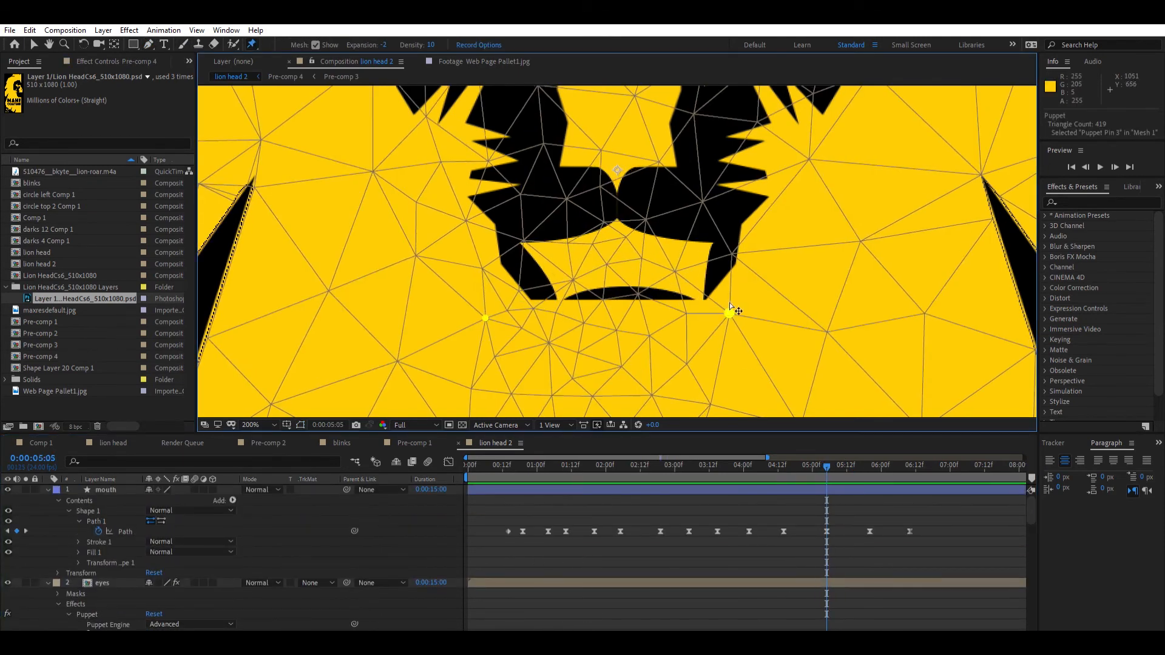
scroll(729, 306, down, 2)
drag(645, 267, 639, 276)
Step: Adjust the position of Pre-comp 4's two lower Puppet pins at 0:00:05:20
drag(827, 467, 869, 468)
drag(640, 276, 647, 293)
key(ctrl+z)
key(k)
Step: Copy the two lower Puppet pins' closed-jaw keyframes from before the roar and paste them at 0:00:06:10
scroll(835, 528, down, 5)
drag(852, 468, 791, 468)
drag(772, 520, 802, 568)
key(ctrl+c)
drag(925, 466, 908, 467)
scroll(908, 573, up, 5)
scroll(909, 574, down, 5)
key(ctrl+v)
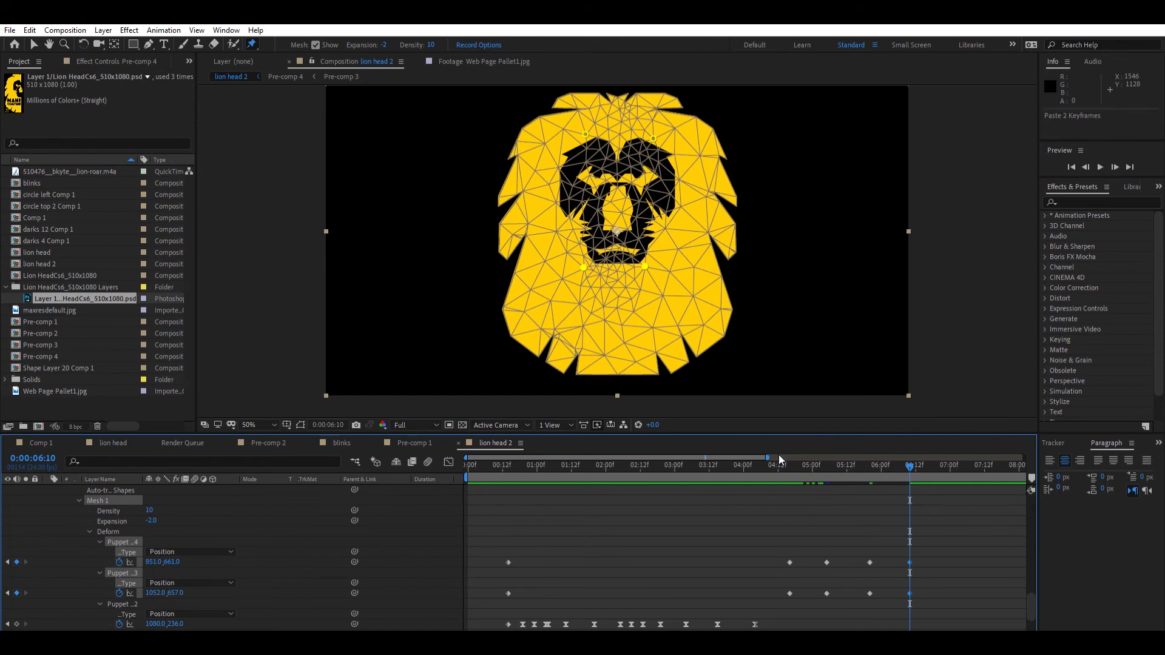
Step: Preview the jaw and mouth roar repeatedly from around 0:00:04:11
key(space)
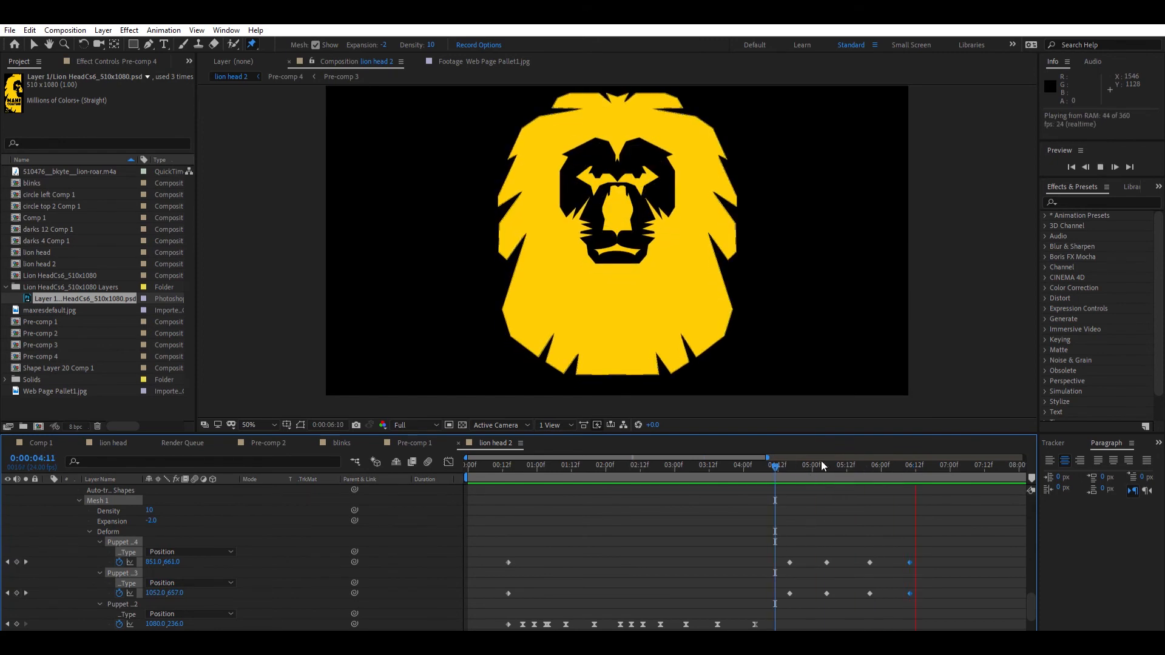
click(777, 460)
key(space)
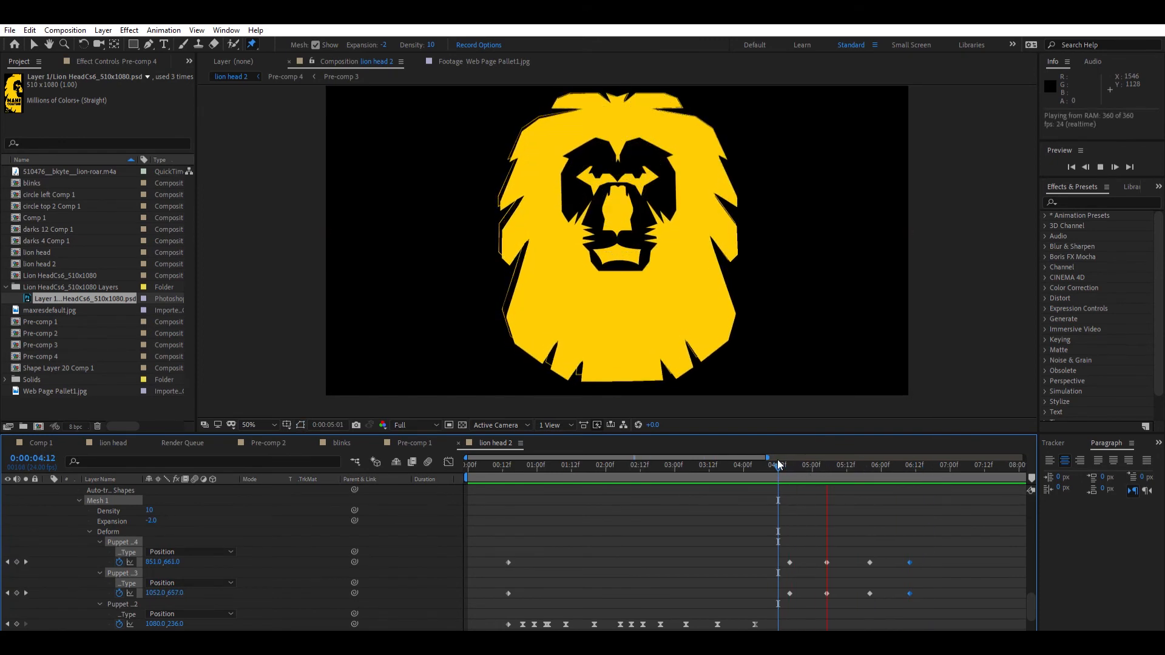
key(space)
mouse_move(831, 461)
mouse_down()
mouse_move(888, 464)
mouse_move(811, 465)
mouse_up()
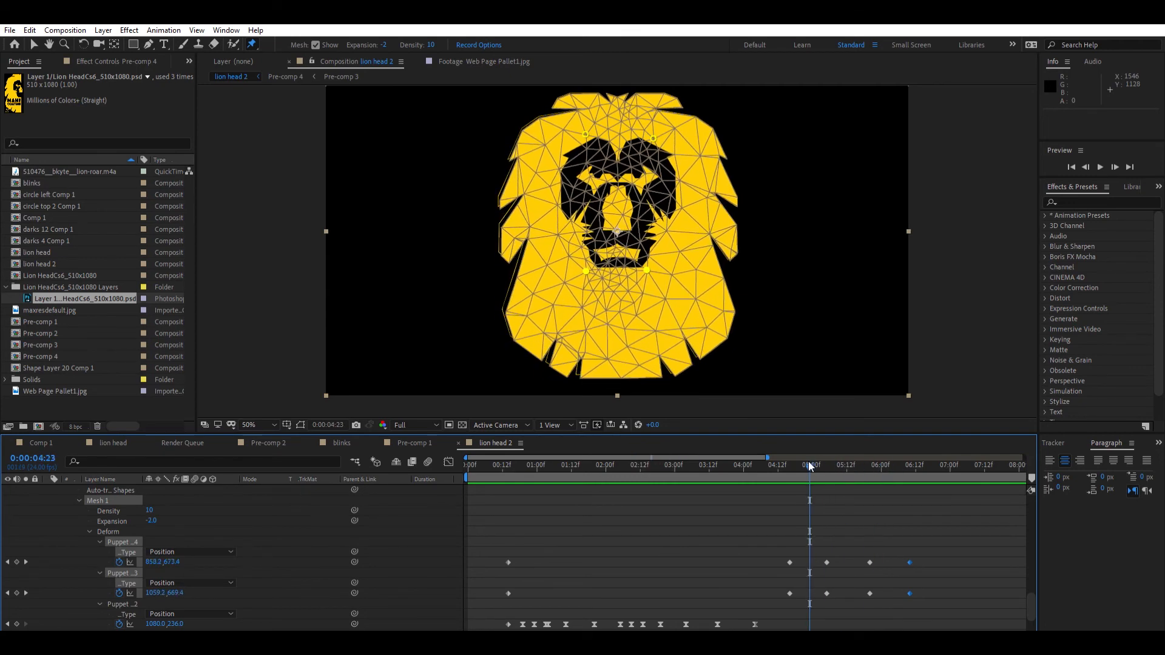
key(space)
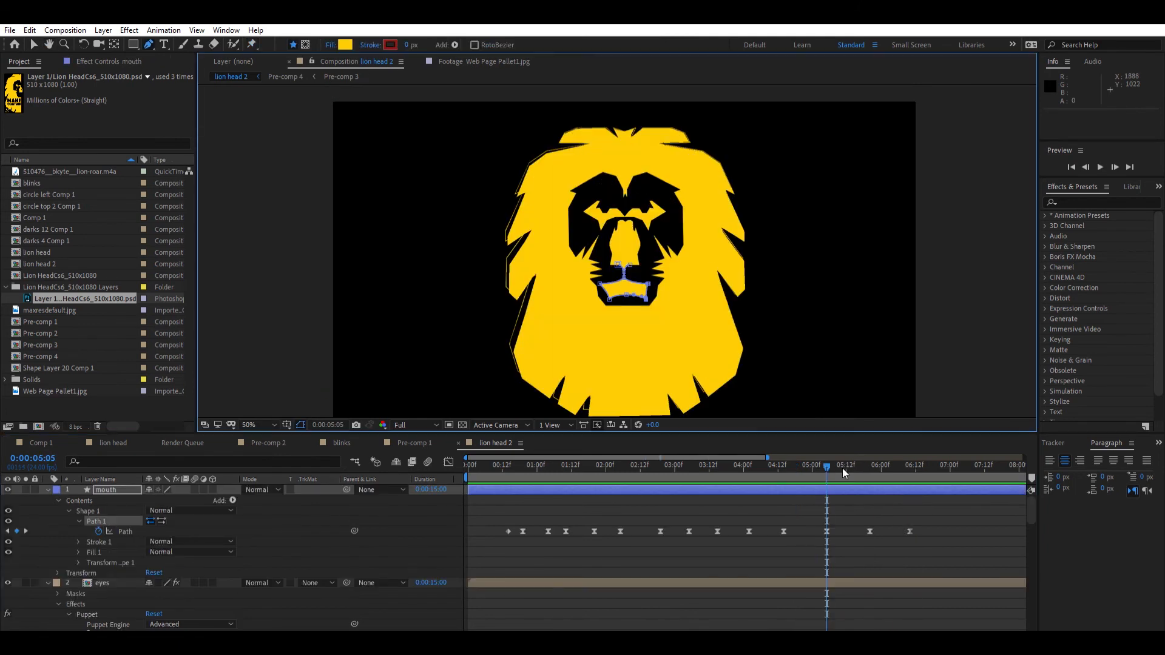
Step: Reveal the eyes layer's Scale property and add a keyframe for it at 0:00:04:15
drag(847, 465, 788, 460)
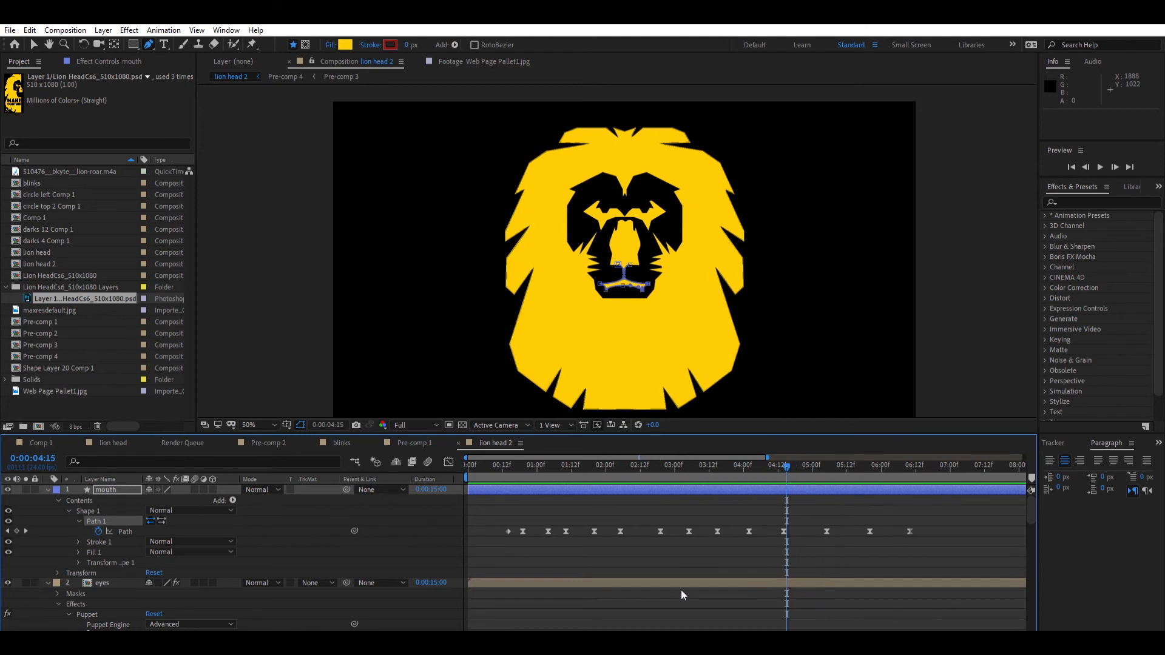
click(670, 578)
scroll(695, 580, down, 3)
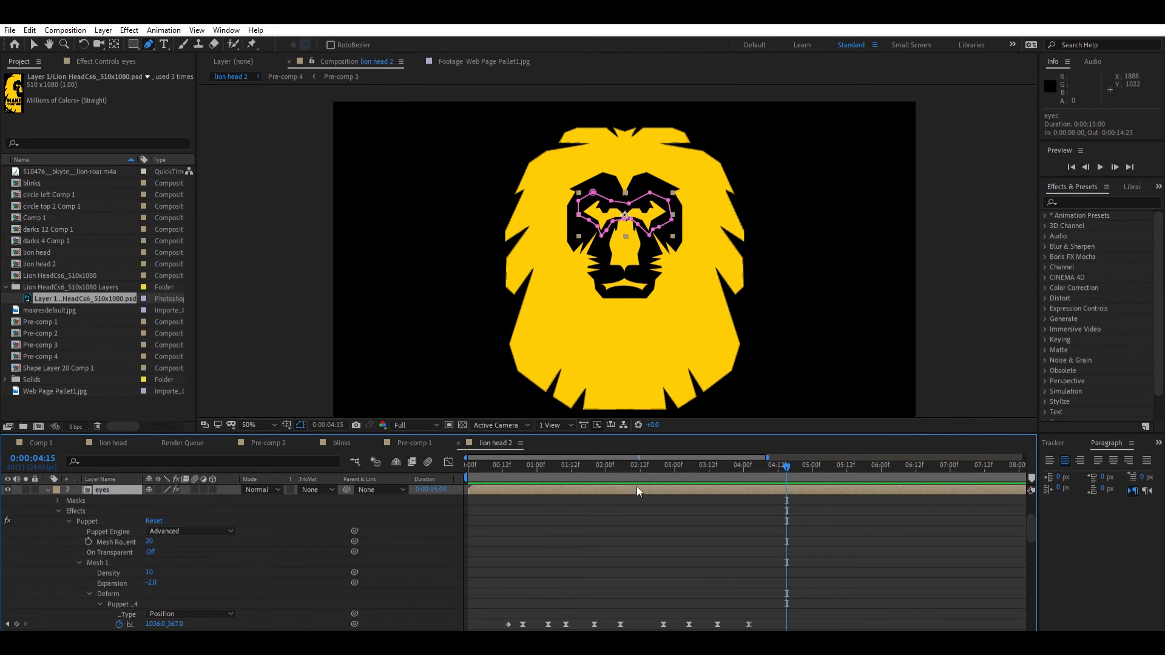
key(s)
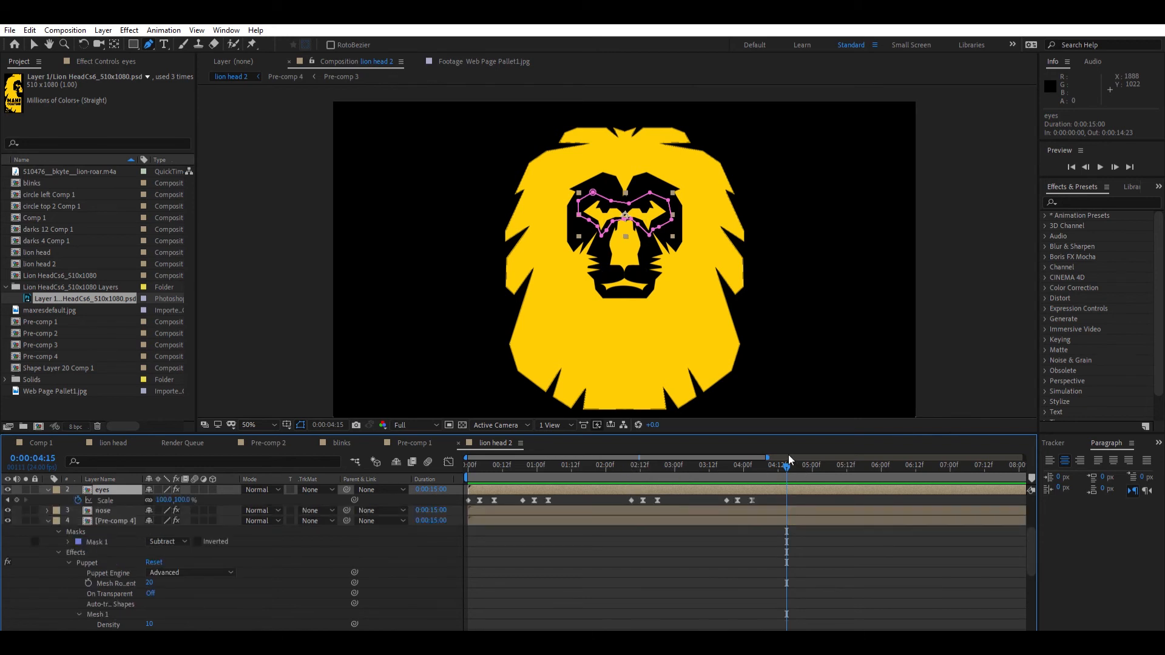
click(16, 500)
Step: Squash the eyes vertically to about 21% at 0:00:05:08
drag(787, 457, 835, 454)
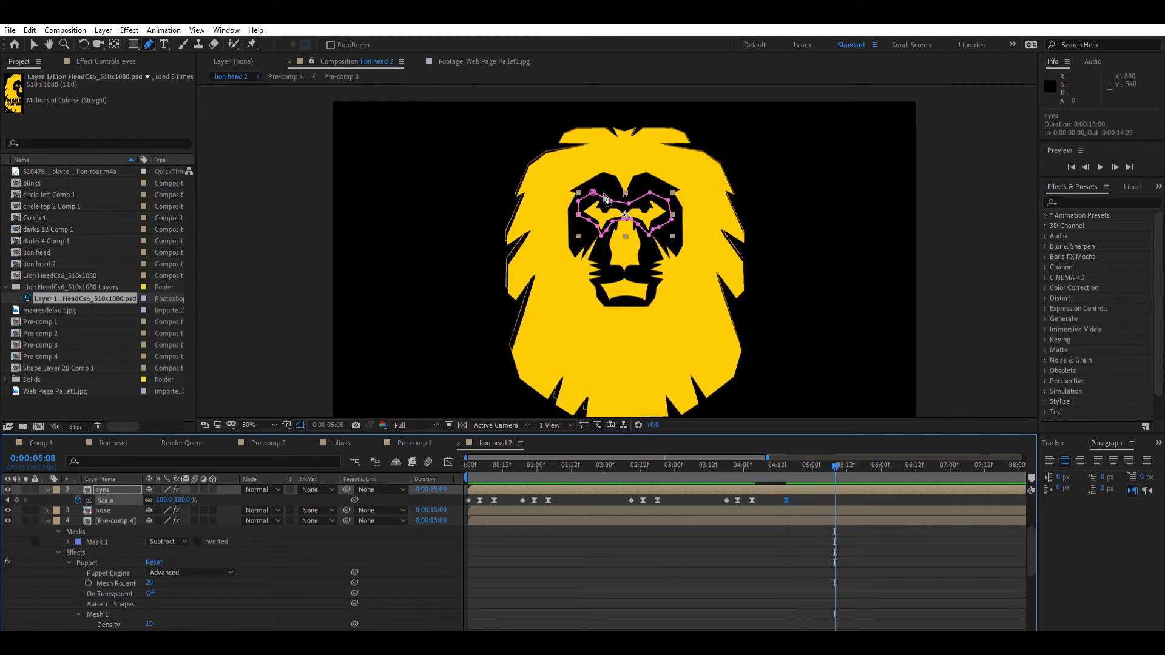
key(v)
drag(628, 185, 628, 204)
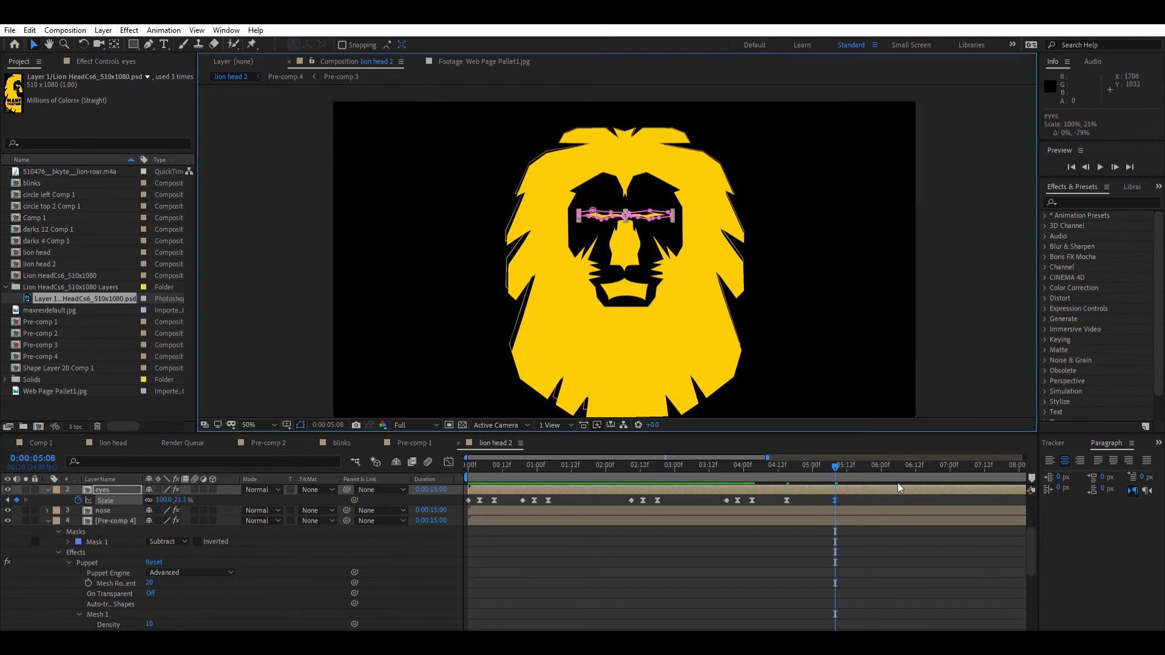
Step: Add a Scale keyframe holding the squashed eyes at 0:00:05:20
scroll(871, 511, up, 3)
drag(838, 463, 874, 459)
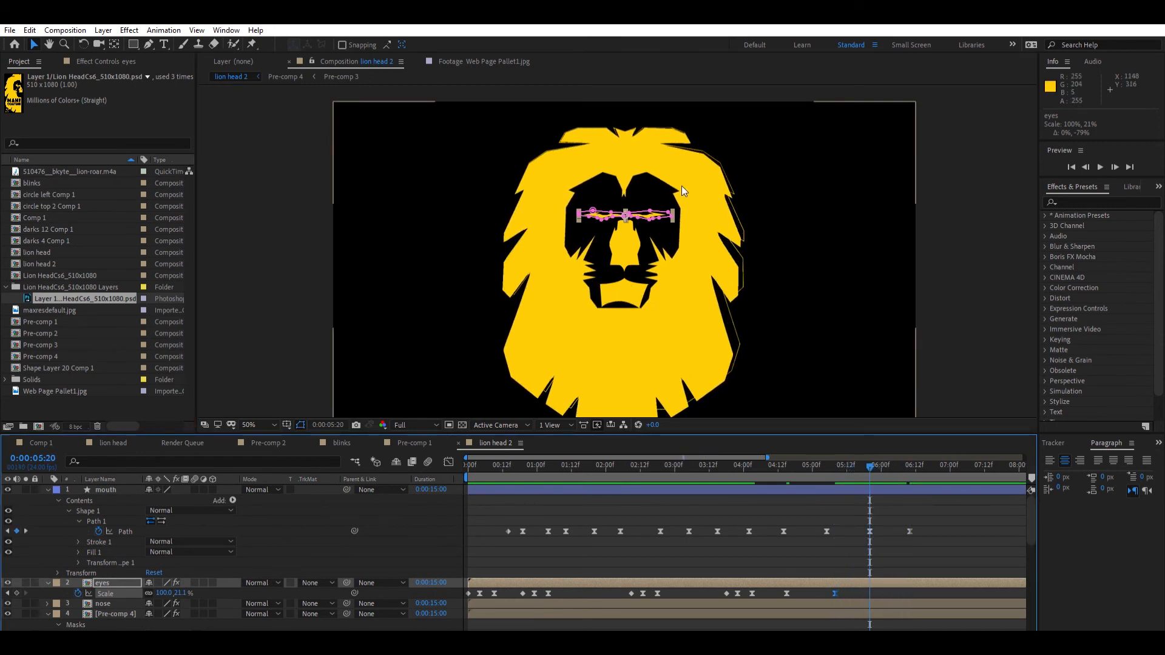
click(17, 593)
click(909, 463)
click(820, 459)
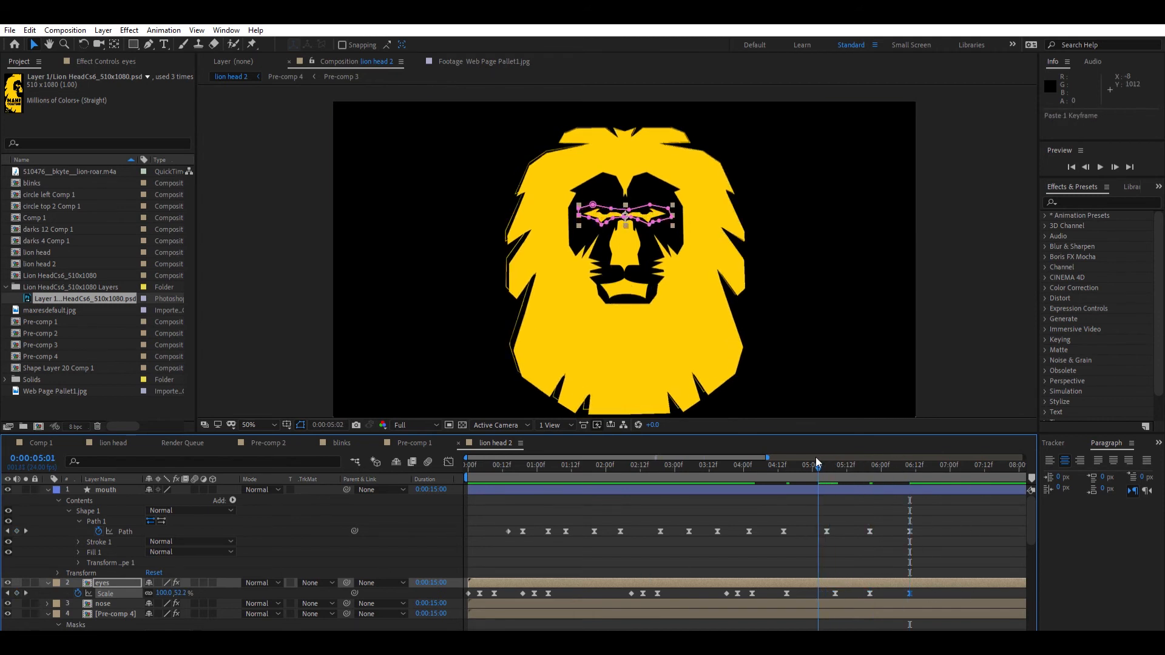
key(space)
key(space)
click(900, 464)
key(ctrl+z)
drag(848, 460, 832, 457)
Step: Copy the eyes' open Scale keyframe from 0:00:04:15 and paste it at 0:00:06:10
click(787, 594)
key(ctrl+c)
click(909, 464)
key(ctrl+v)
Step: Preview the roar with the mouth and eyes moving together, replaying it from before the mouth opens
key(space)
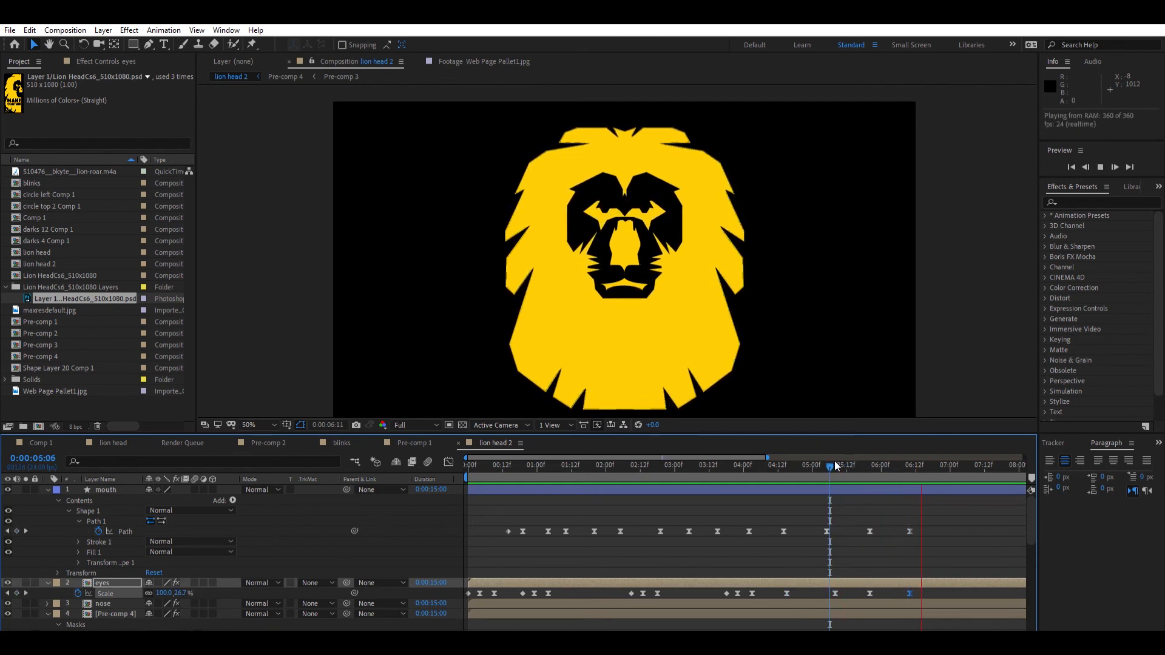
key(space)
key(space)
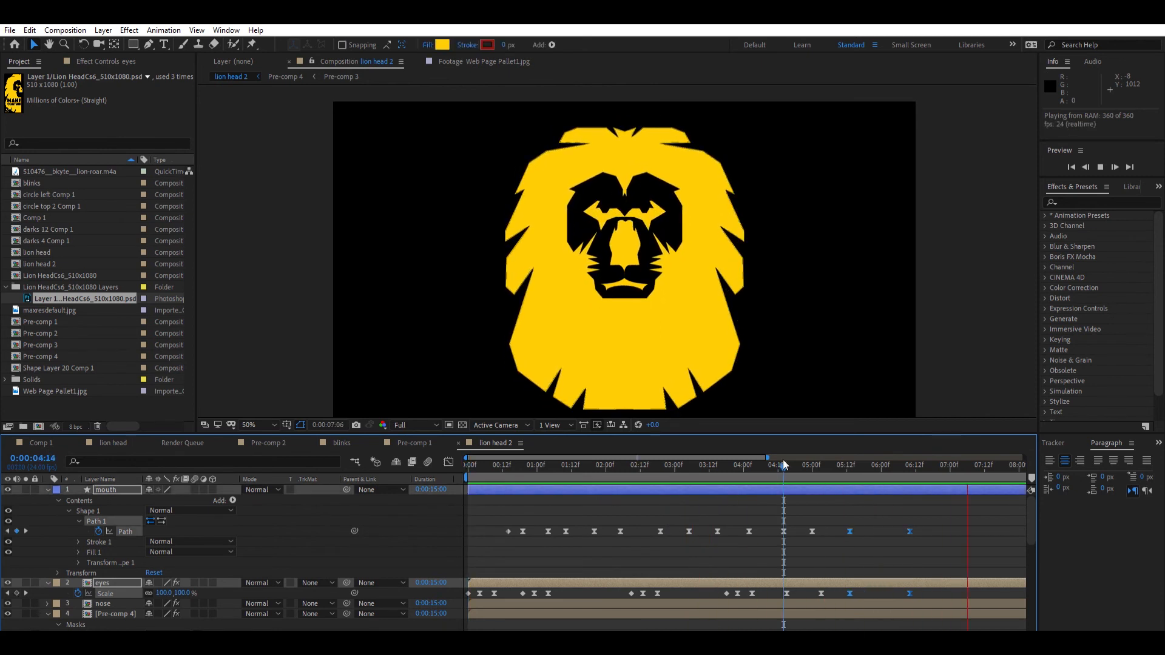
key(space)
drag(772, 463, 767, 463)
key(space)
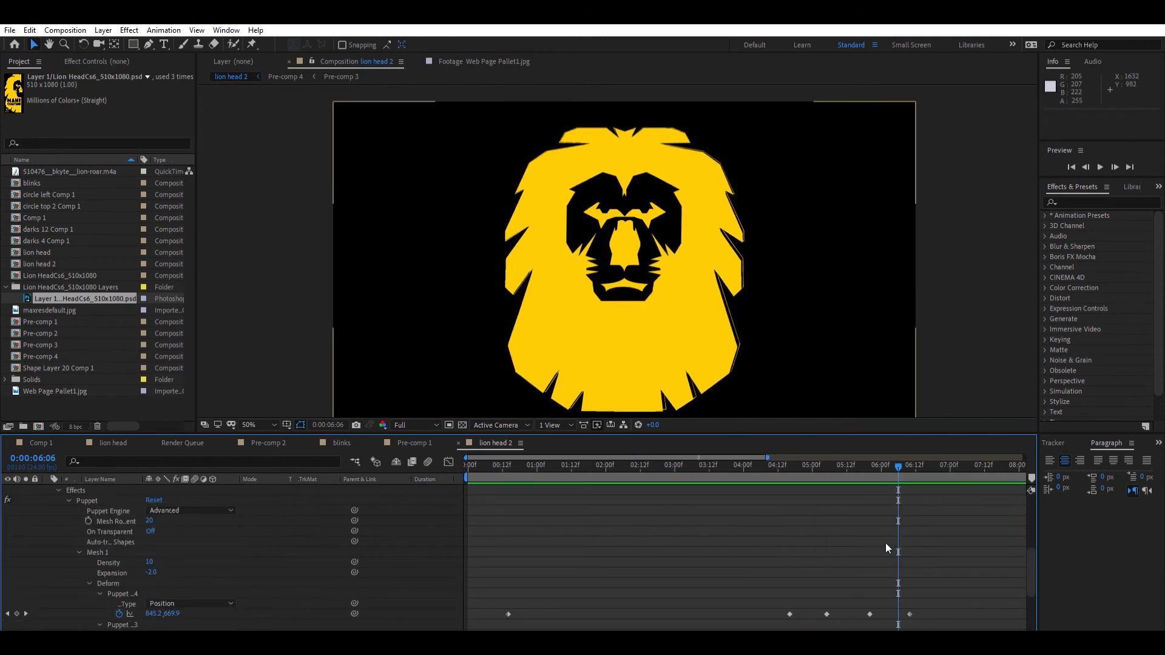
Step: Collapse the layers' properties and pre-compose the mouth, eyes, nose and Pre-comp 4 layers together
scroll(886, 542, up, 4)
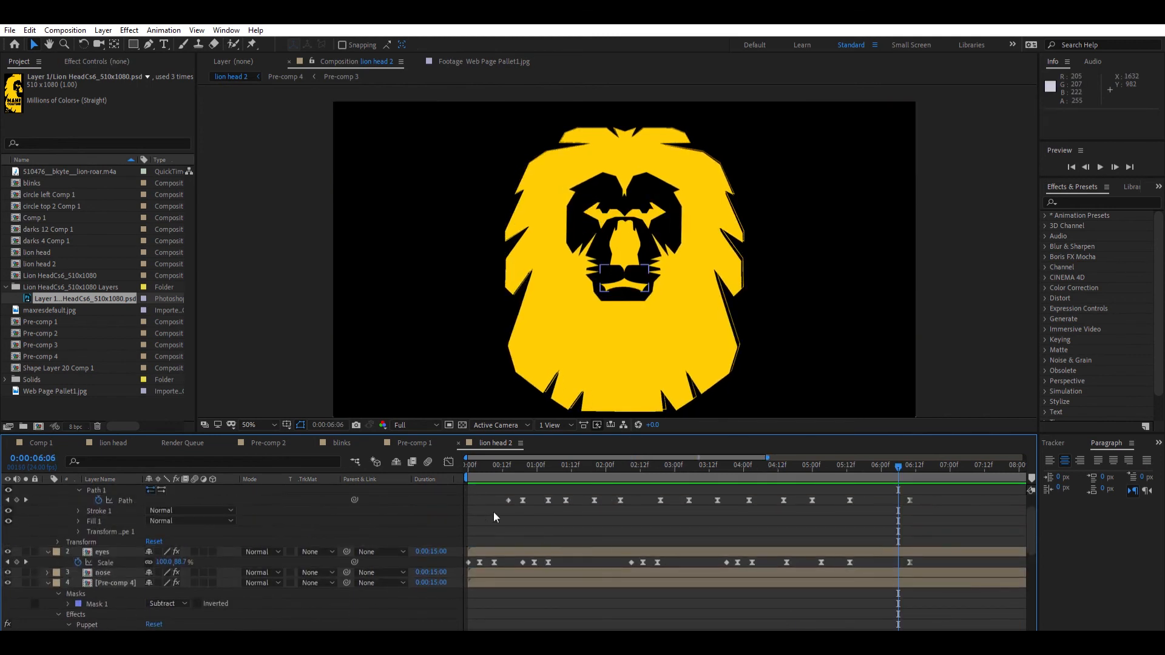
key(u)
drag(548, 529, 540, 479)
drag(537, 530, 535, 480)
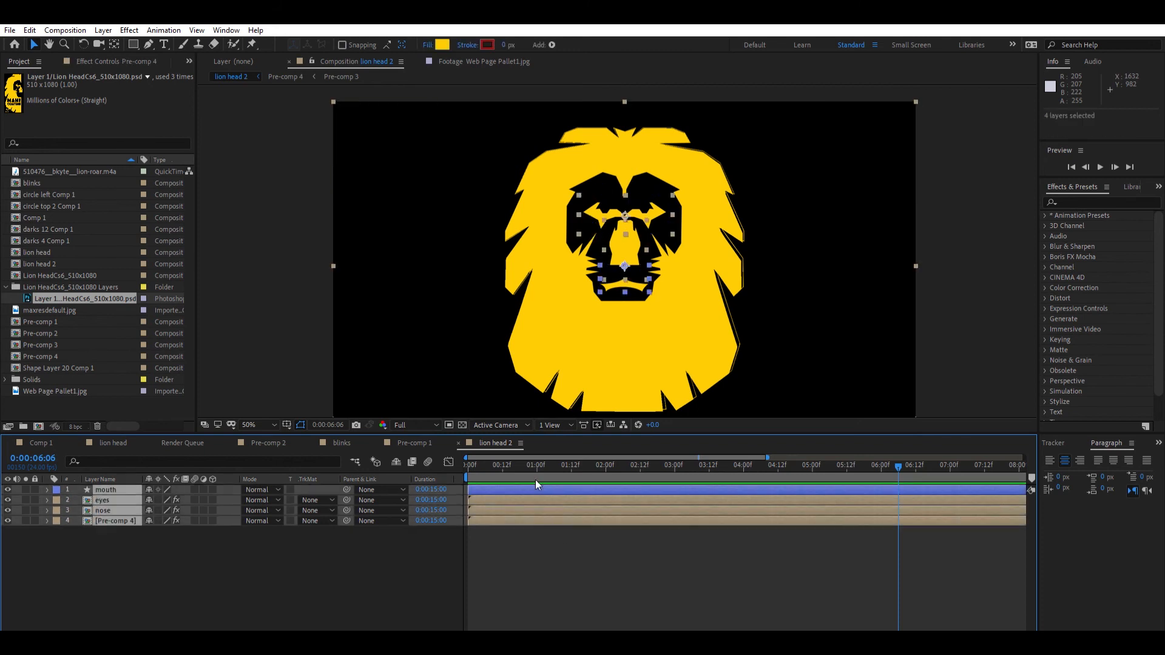
key(ctrl+shift+c)
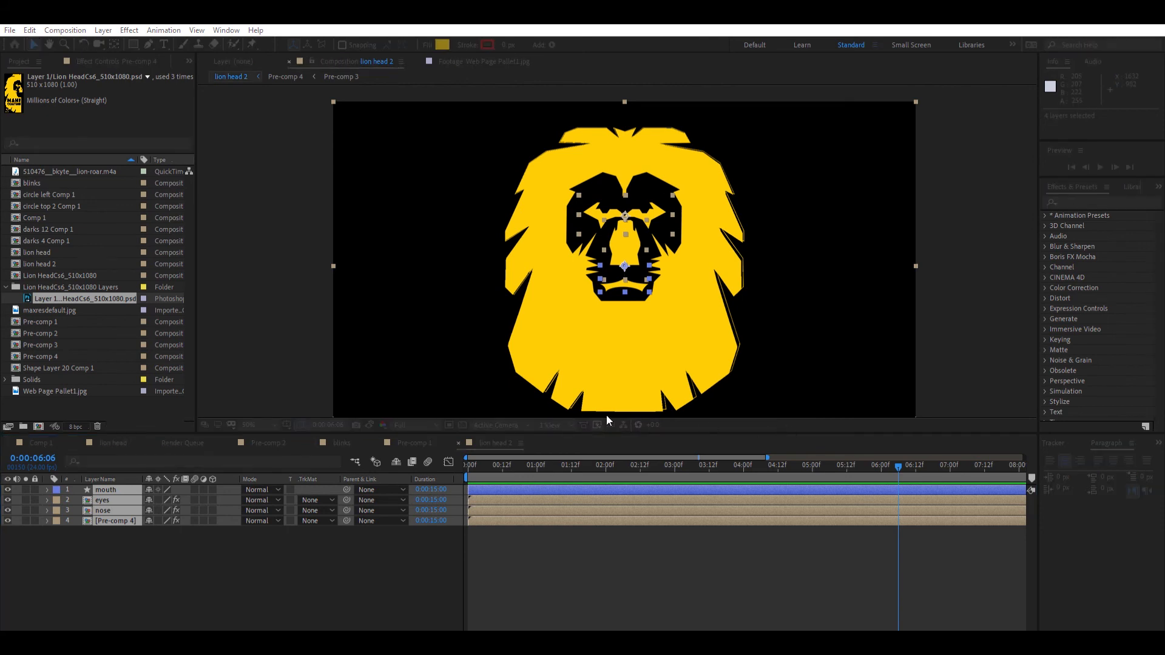
key(Return)
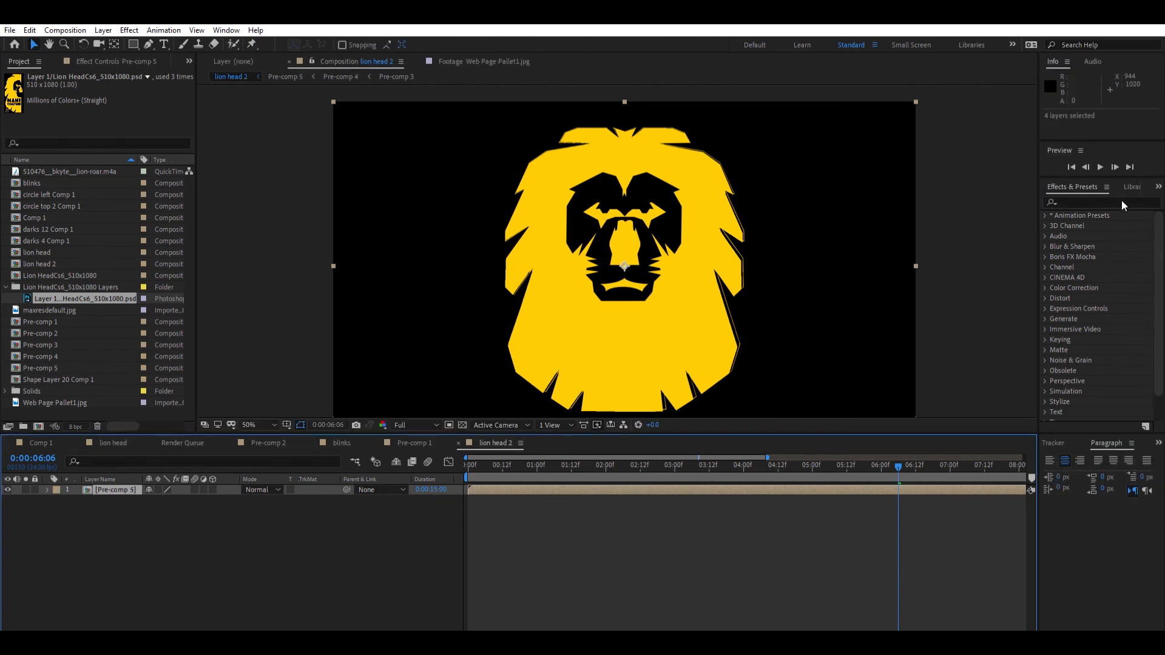
Step: Find the Bulge effect and apply it to the Pre-comp 5 layer
click(1121, 198)
text(bu)
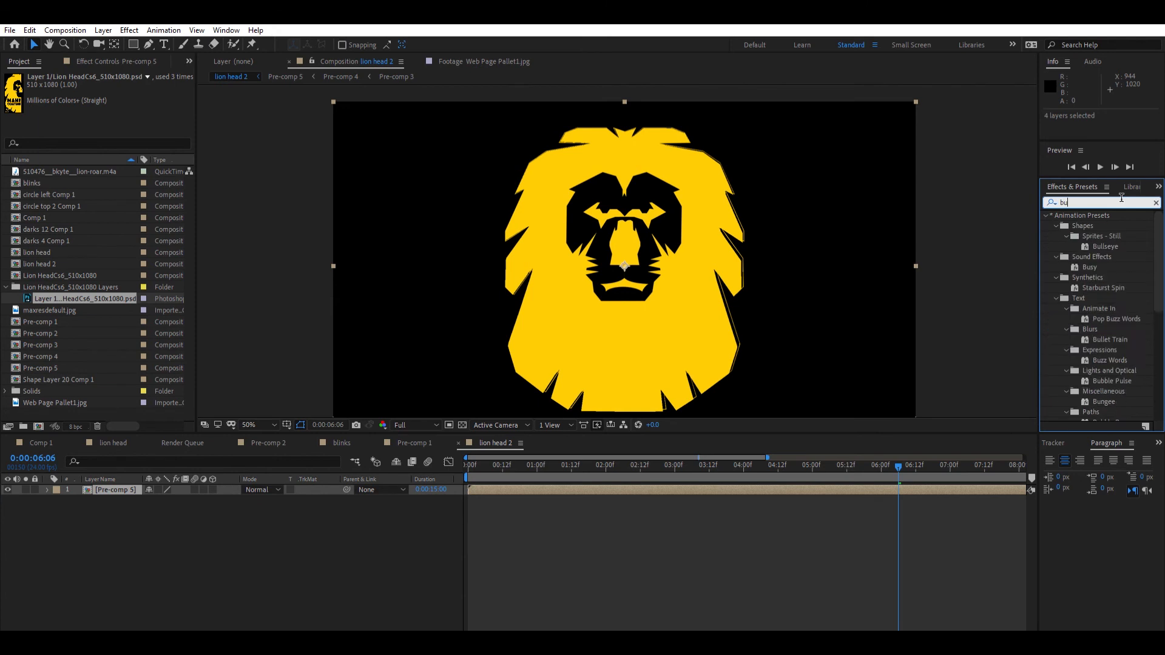
text(lg)
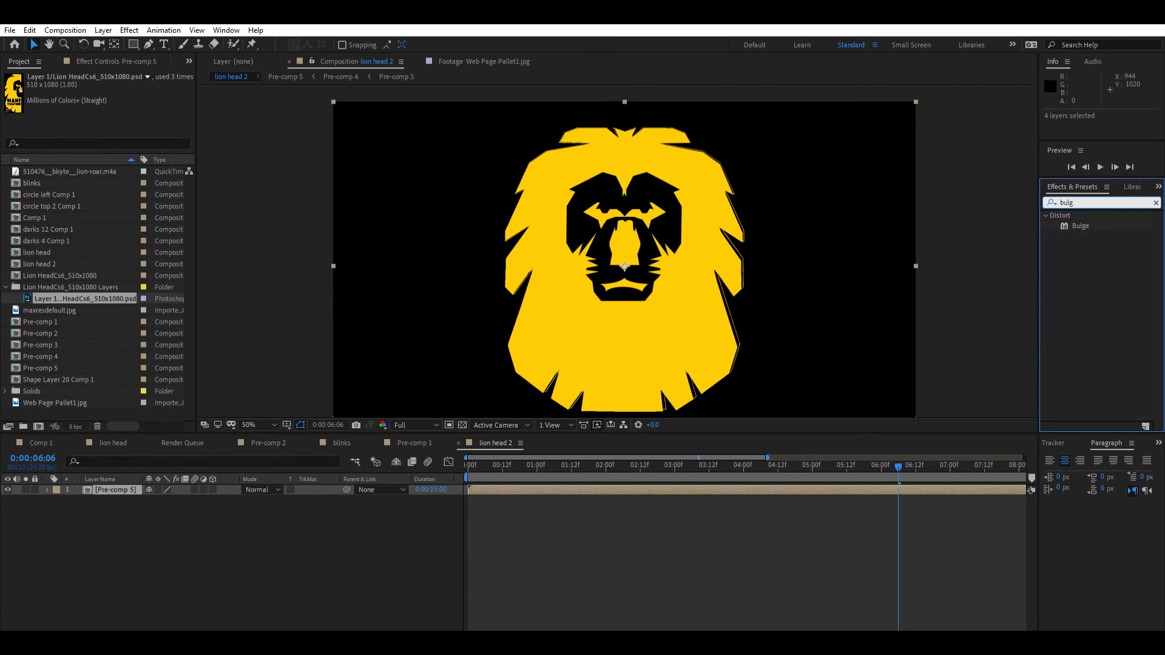
drag(1081, 226, 898, 482)
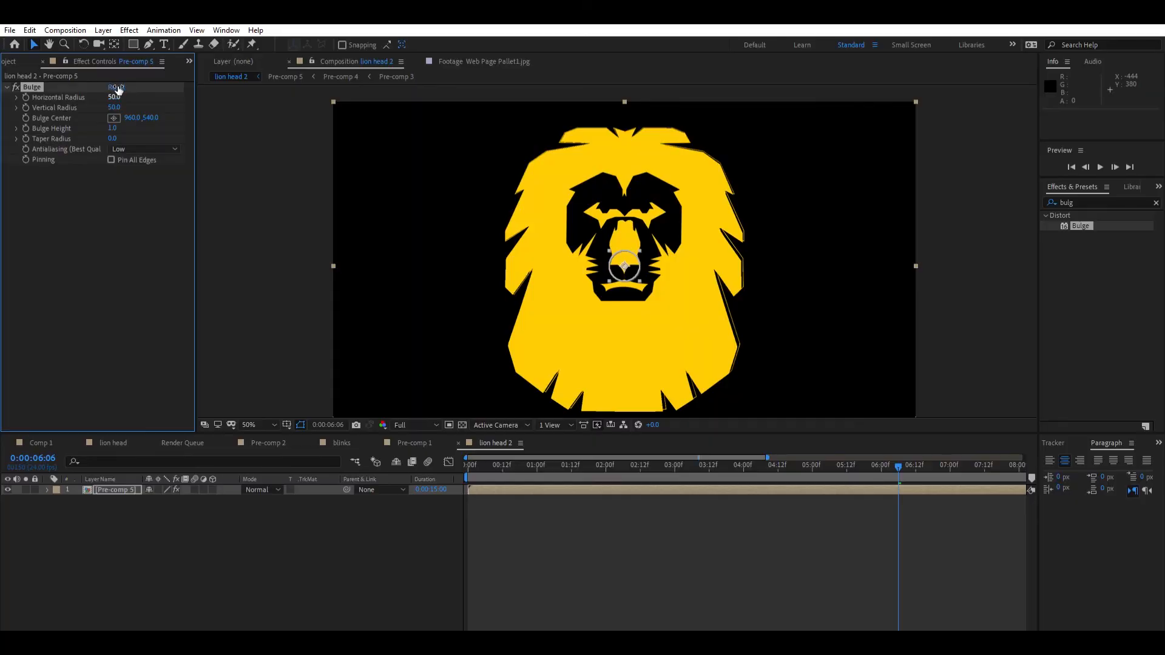
Step: Enlarge the bulge around the whole lion head, with Horizontal Radius 455 and Vertical Radius 573
drag(115, 95, 336, 86)
drag(117, 103, 424, 89)
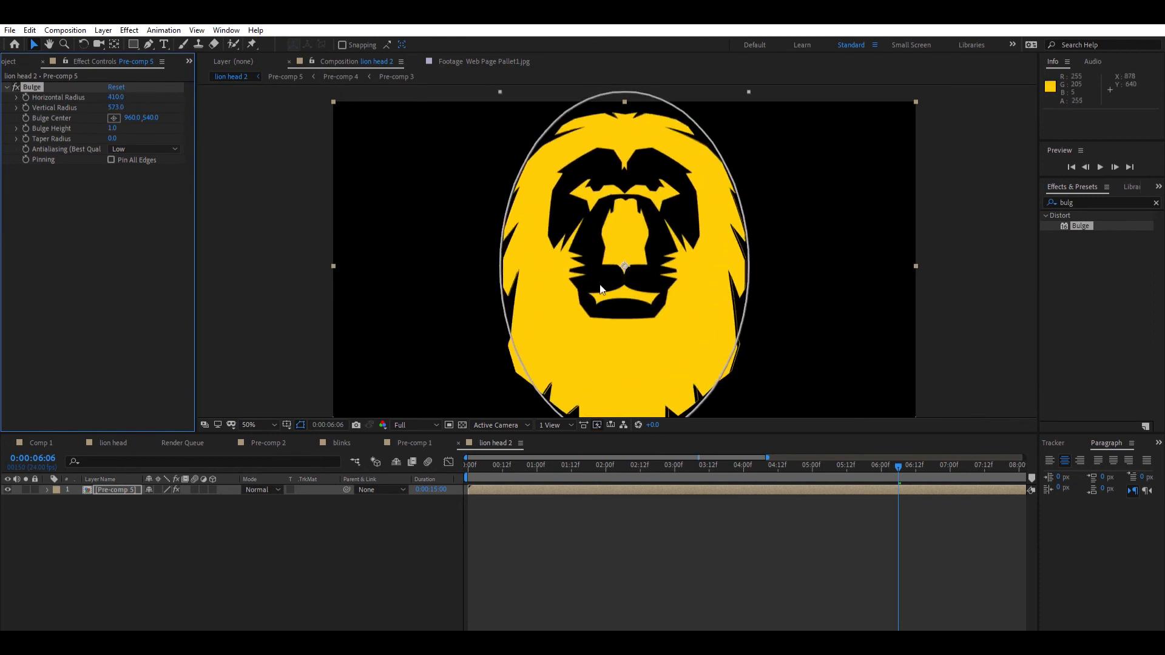
key(comma)
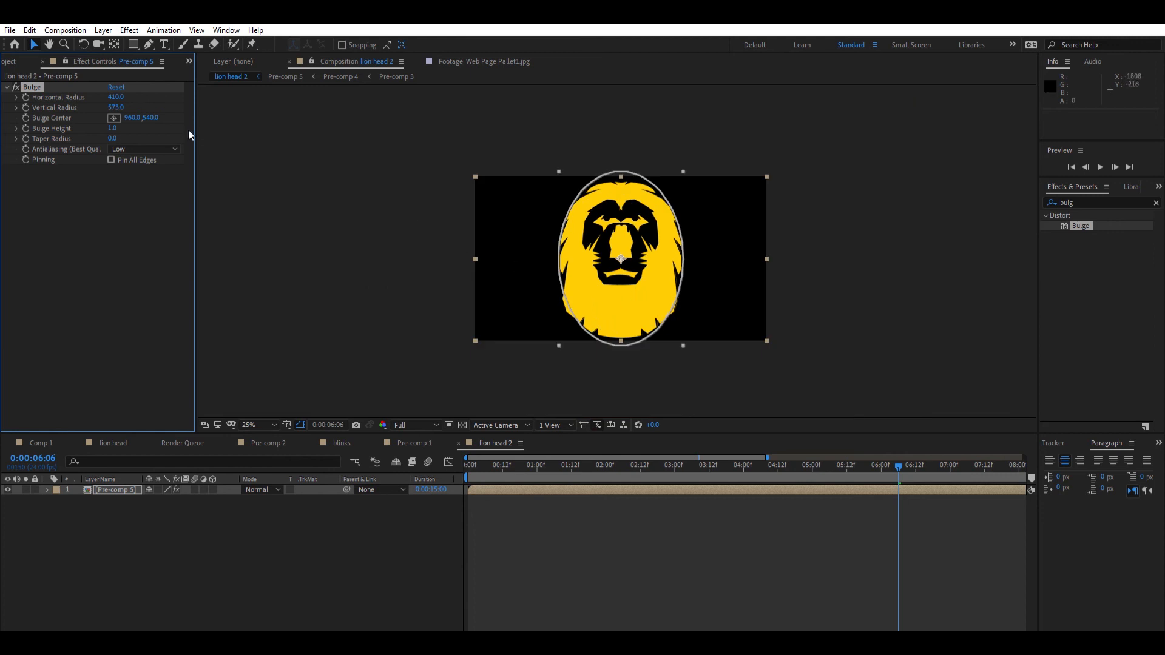
drag(121, 91, 147, 88)
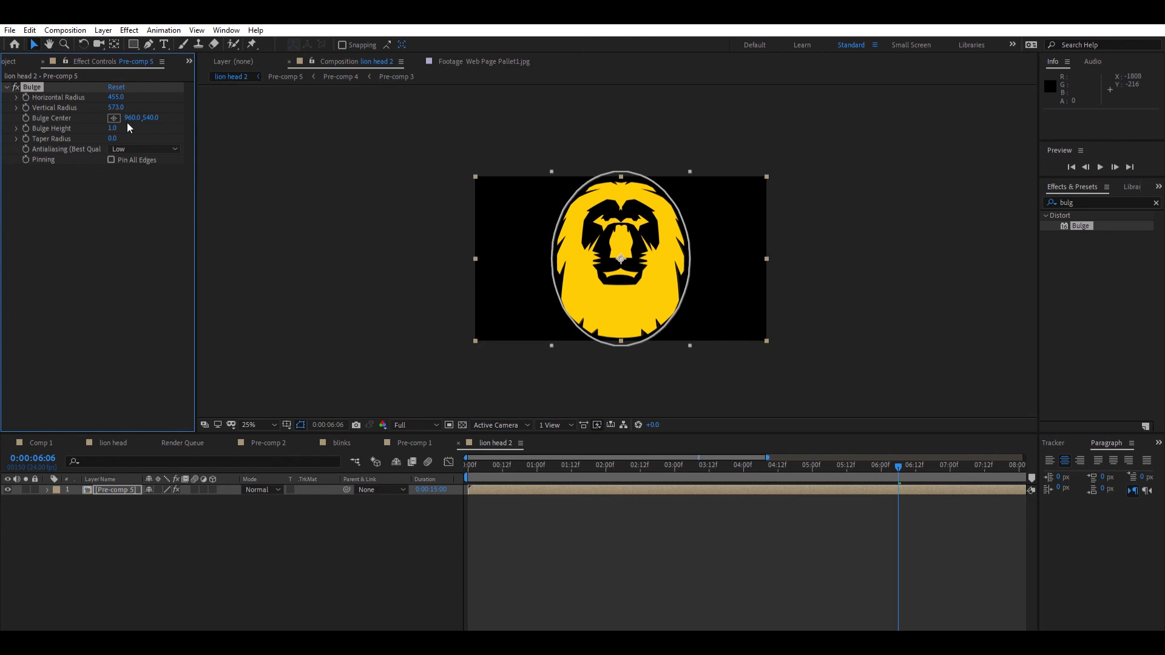
Step: Try out Bulge Height values, settle on 0.4 and start keyframing Bulge Height at 0:00:04:15
drag(112, 128, 57, 117)
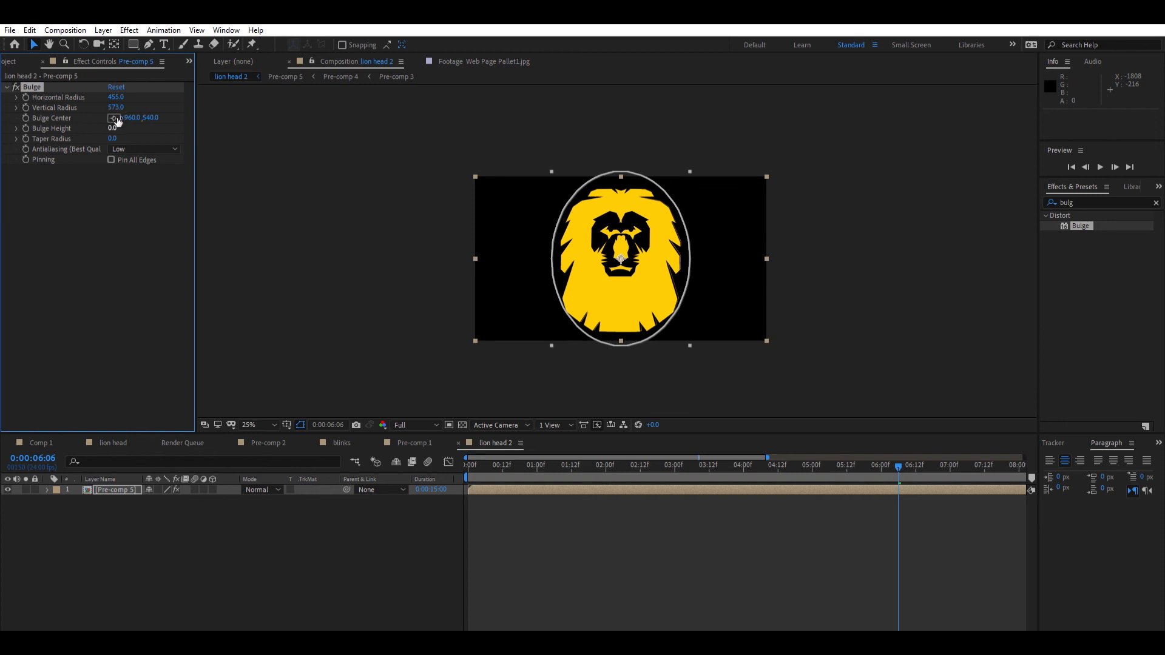
drag(115, 118, 119, 118)
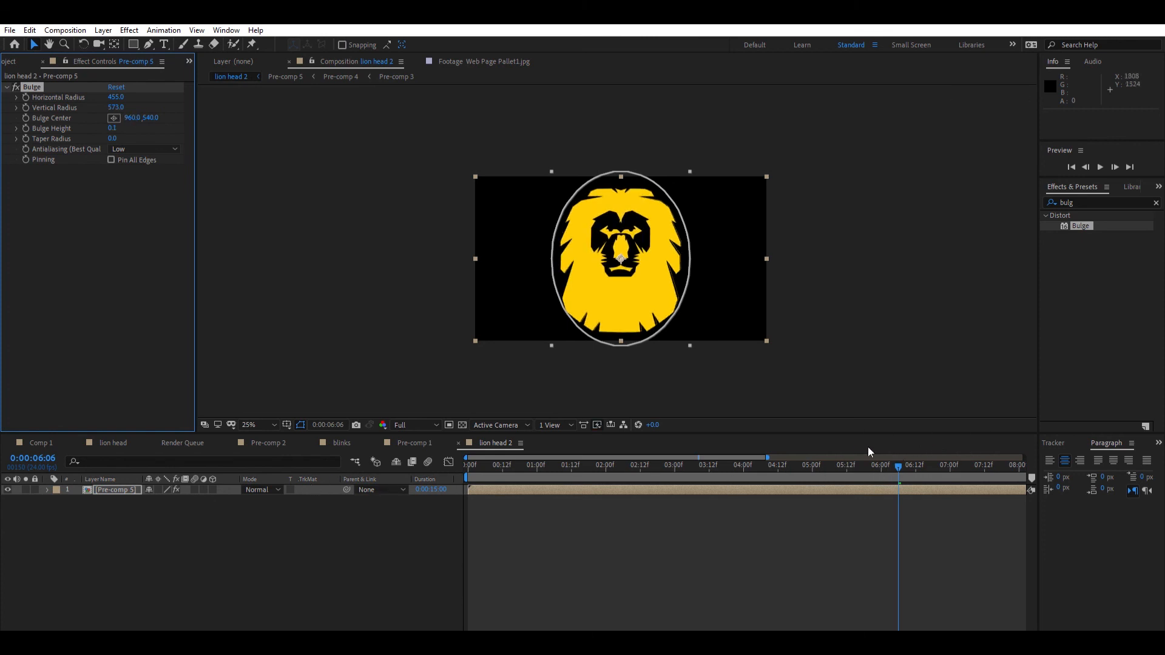
drag(894, 454, 787, 457)
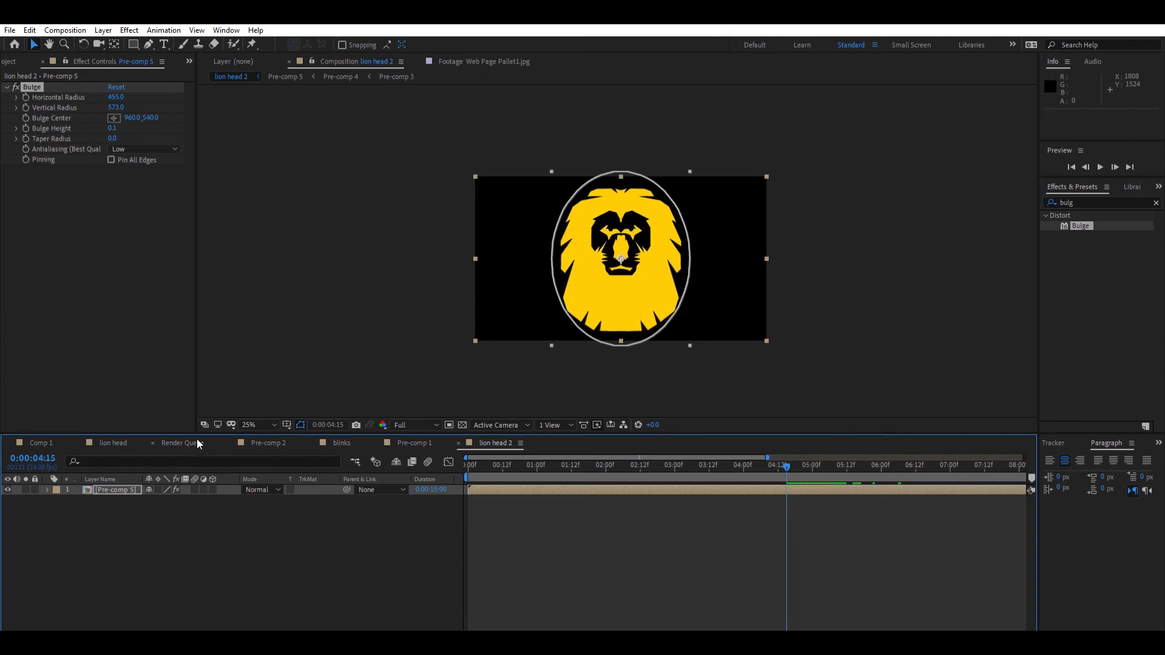
click(111, 128)
text(0)
key(Return)
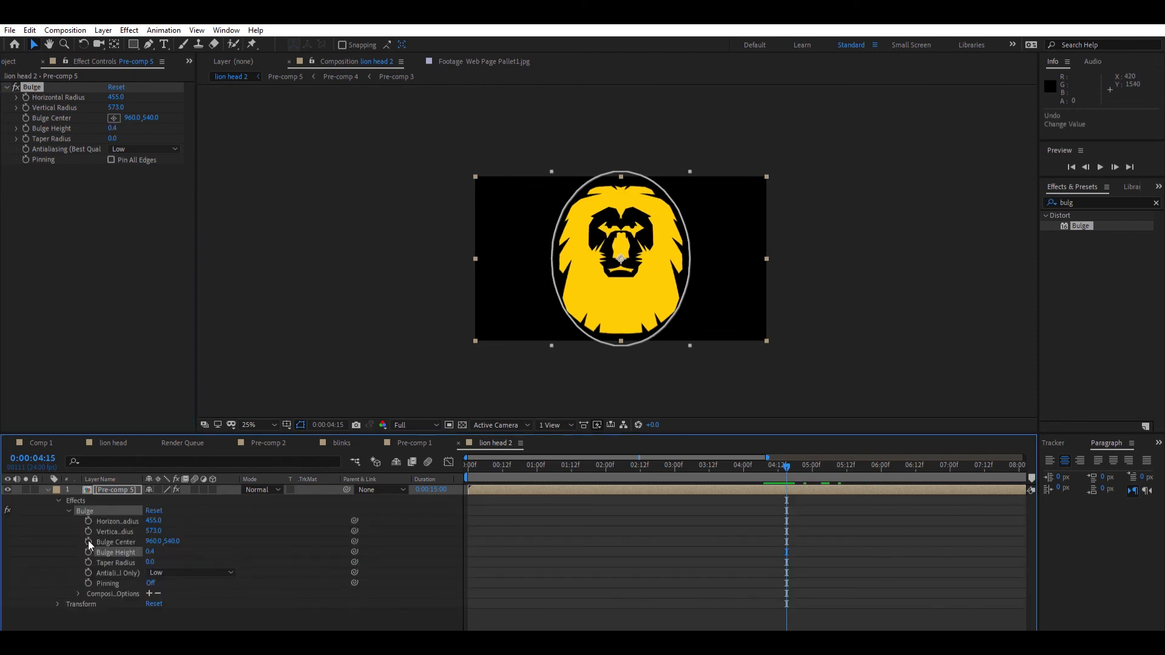
click(88, 551)
Step: Add a Bulge Height keyframe of 0.4 at 0:00:05:11 and set the one at 0:00:04:15 to 0
drag(790, 461, 843, 458)
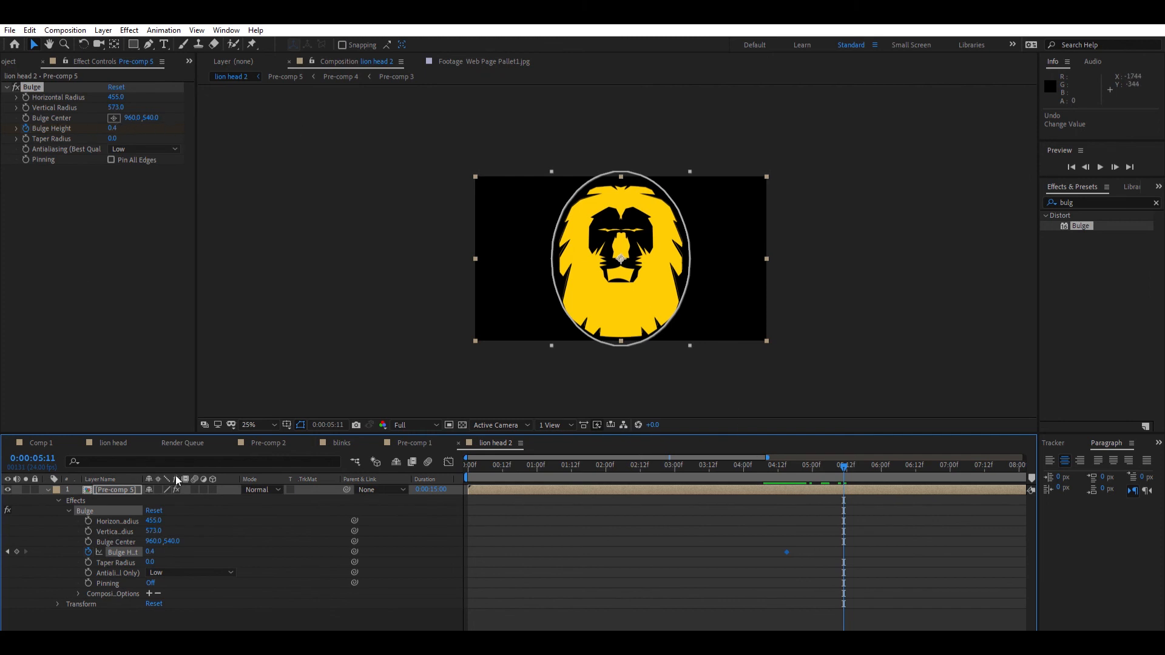
click(8, 550)
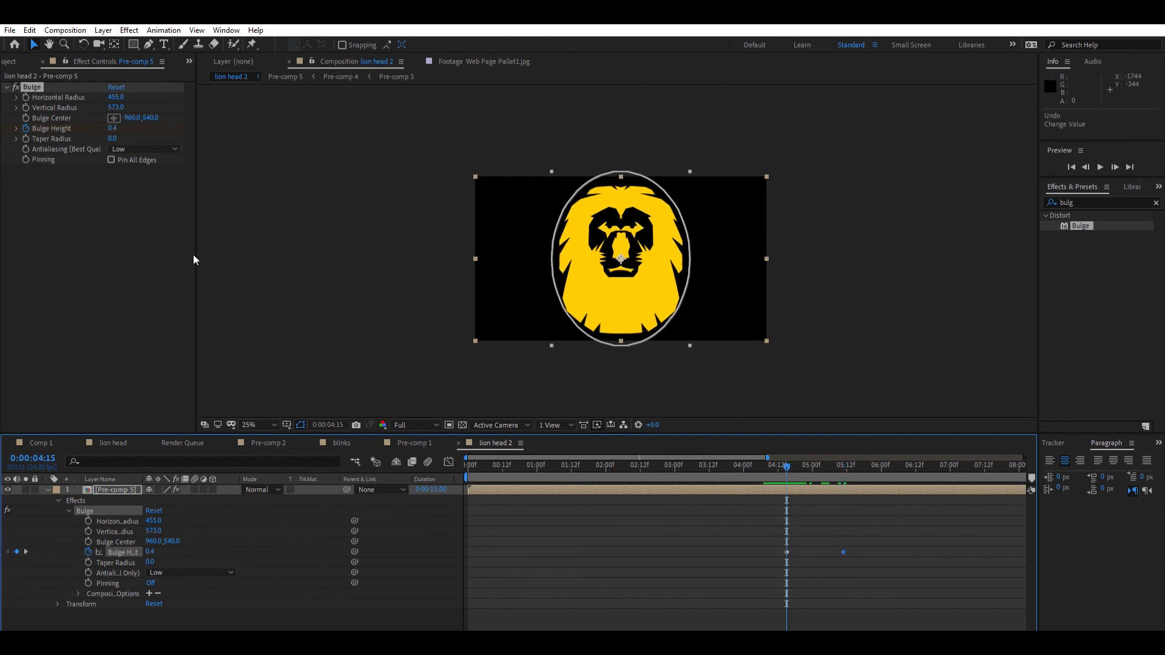
click(114, 125)
text(0)
key(Return)
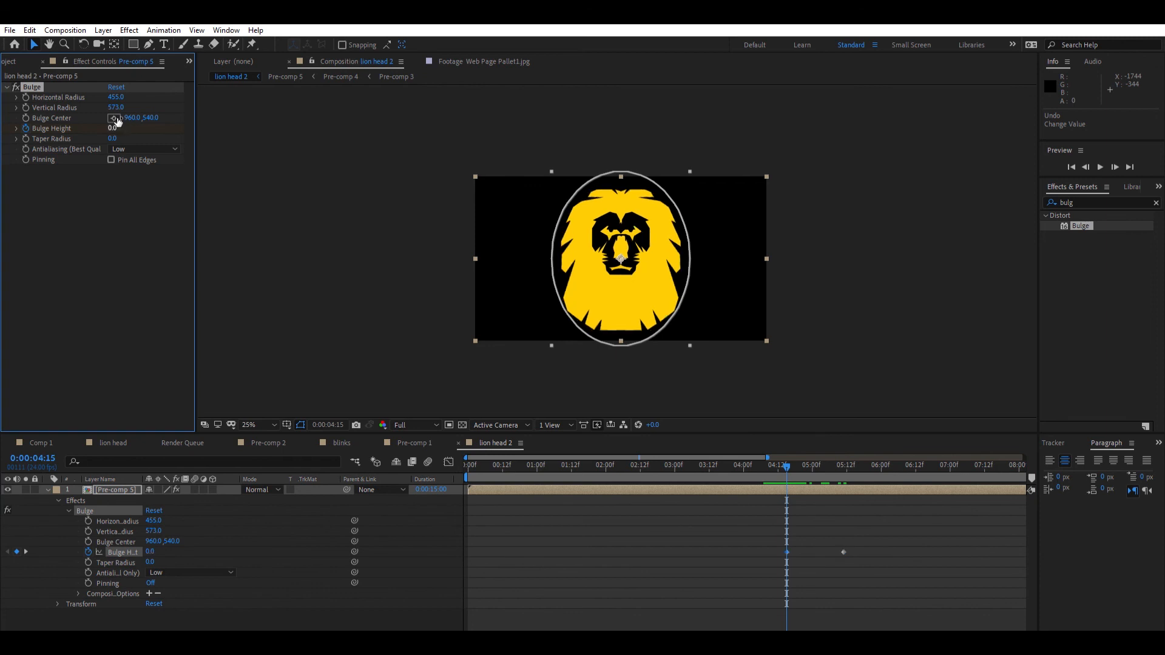
Step: Add a Bulge Height keyframe of 0 at 0:00:06:11 and ease it together with the keyframe at 0:00:05:11
click(848, 458)
key(space)
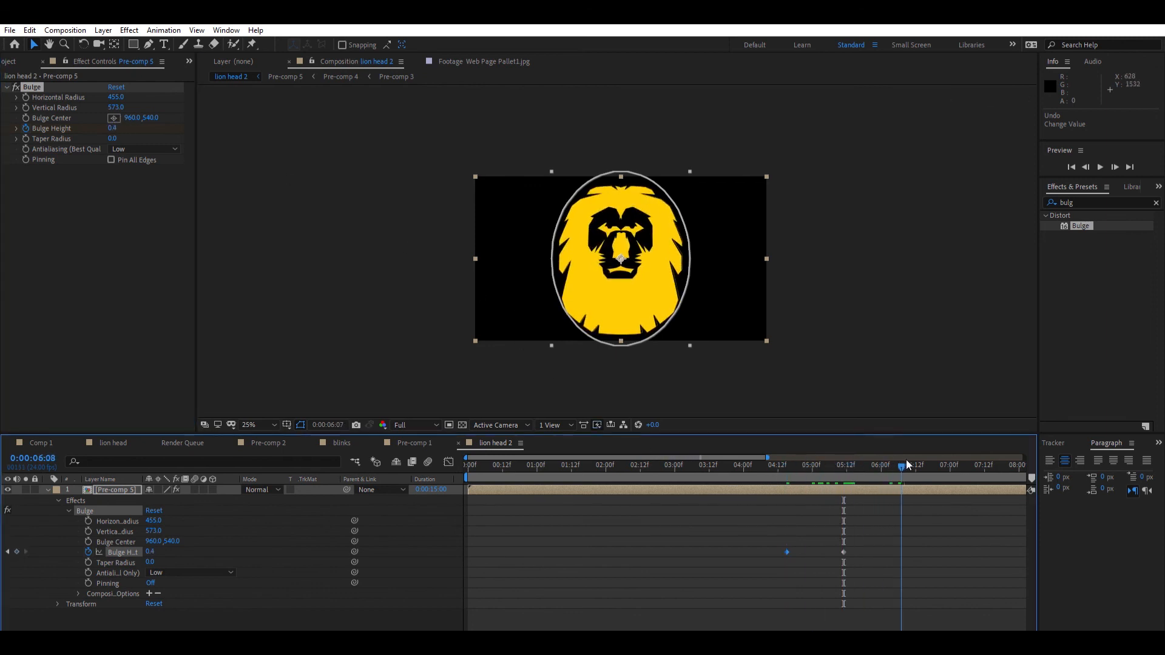
click(151, 551)
text(0)
key(Return)
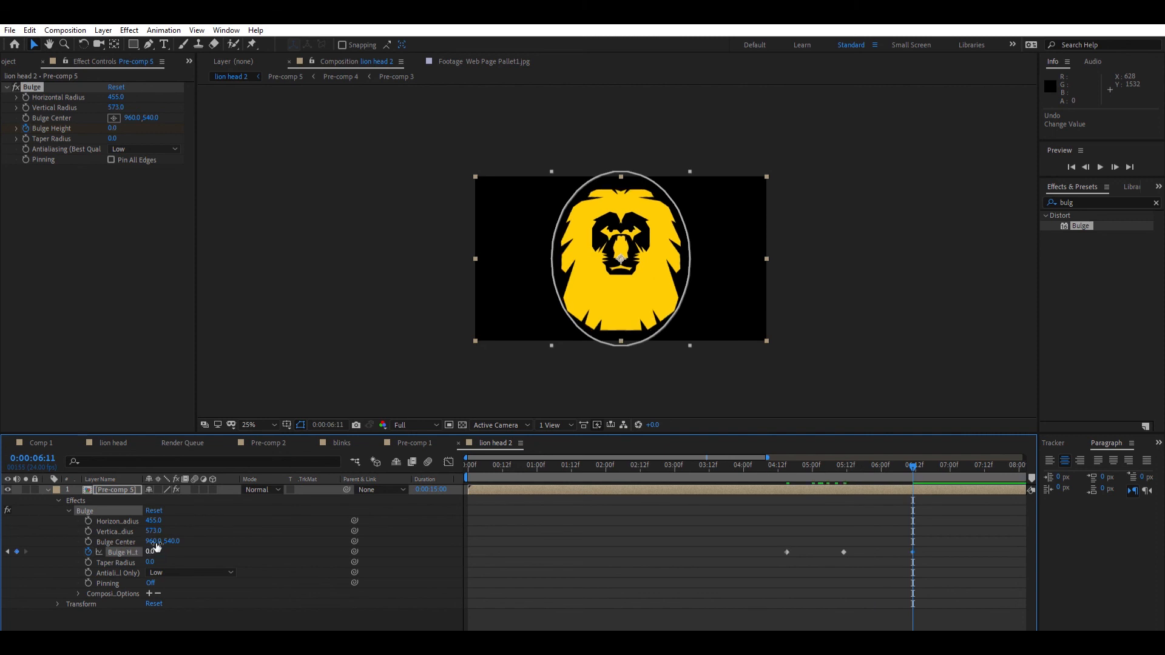
drag(842, 538, 928, 551)
Step: Preview the bulging roar from shortly before its first keyframe, replaying it from 0:00:04:04
click(767, 466)
key(space)
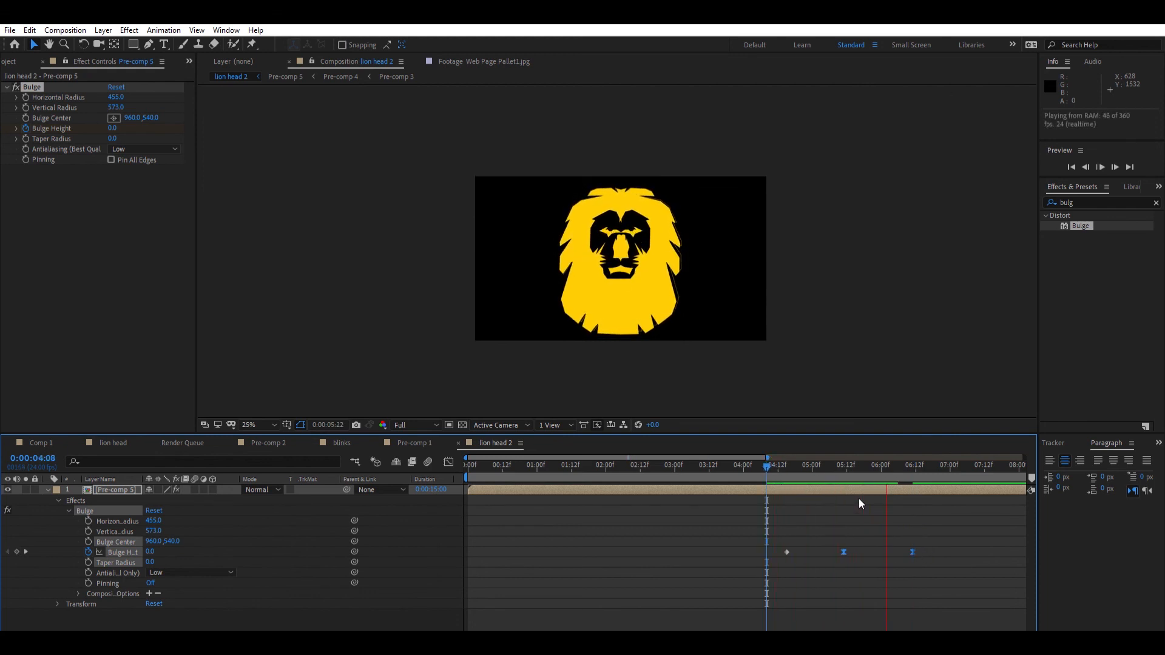
key(space)
drag(772, 459, 754, 459)
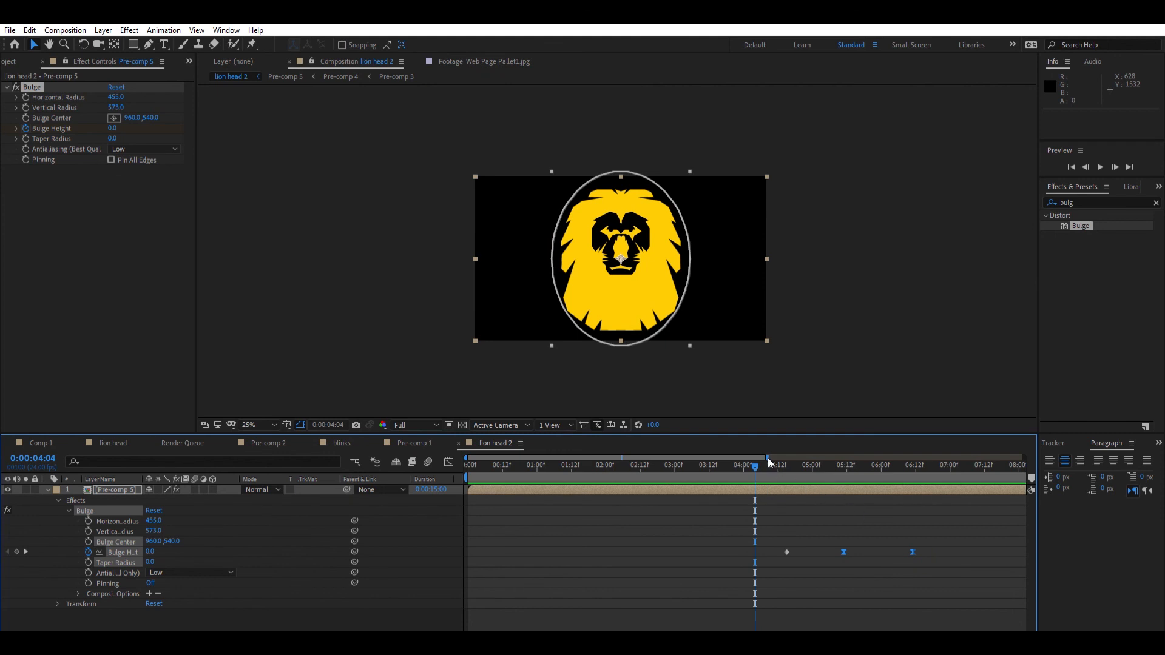
click(847, 519)
key(space)
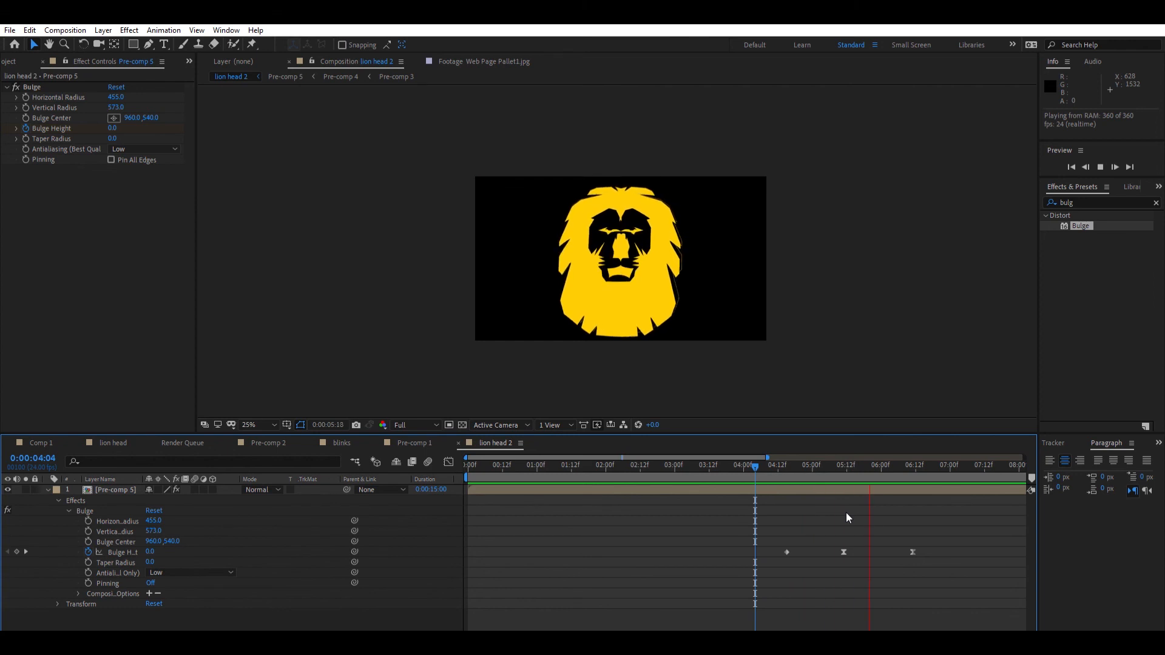
key(space)
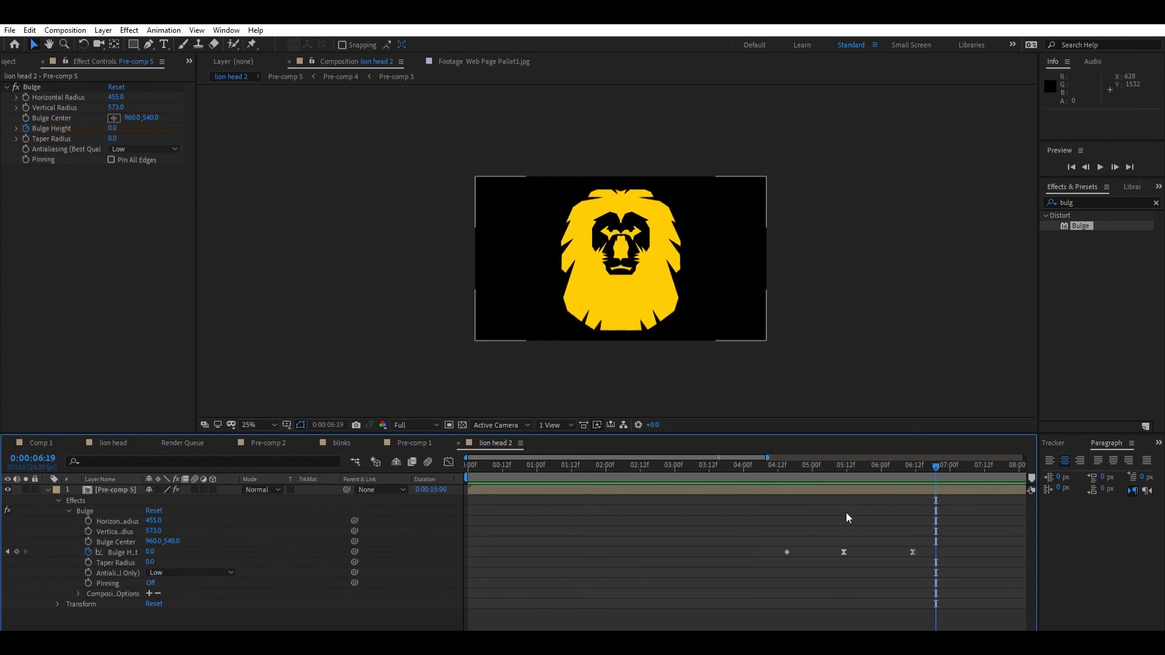
Step: Collapse the layer's properties and preview the complete lion head animation from 0:00:00:00
drag(798, 446, 790, 455)
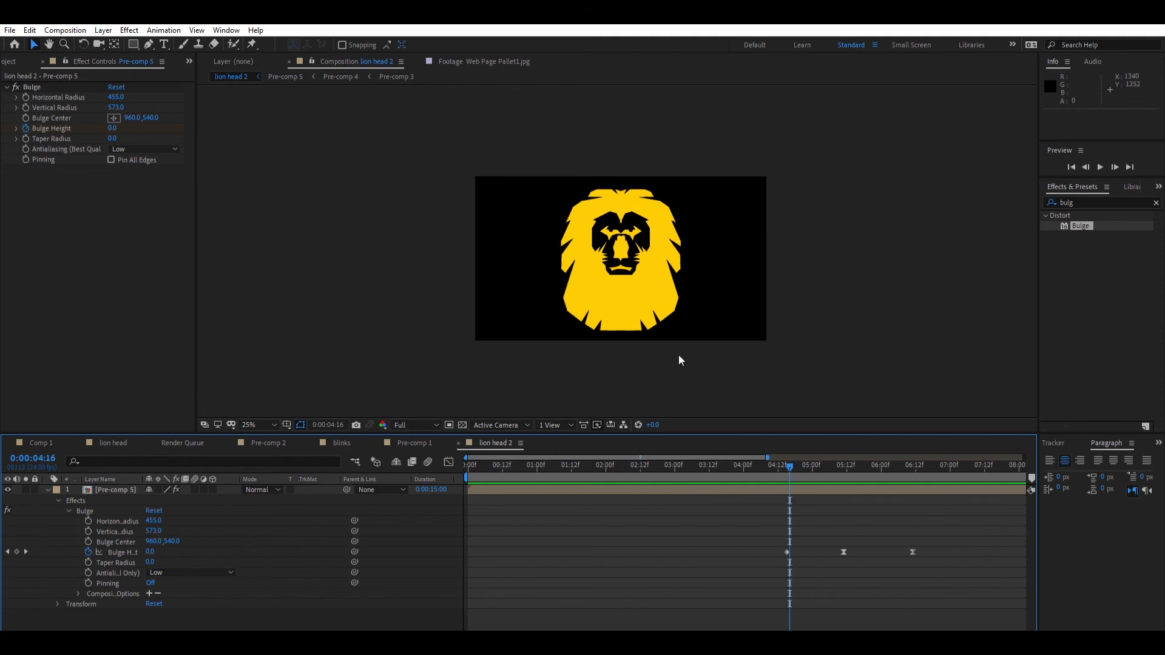
drag(789, 455, 430, 447)
key(u)
key(space)
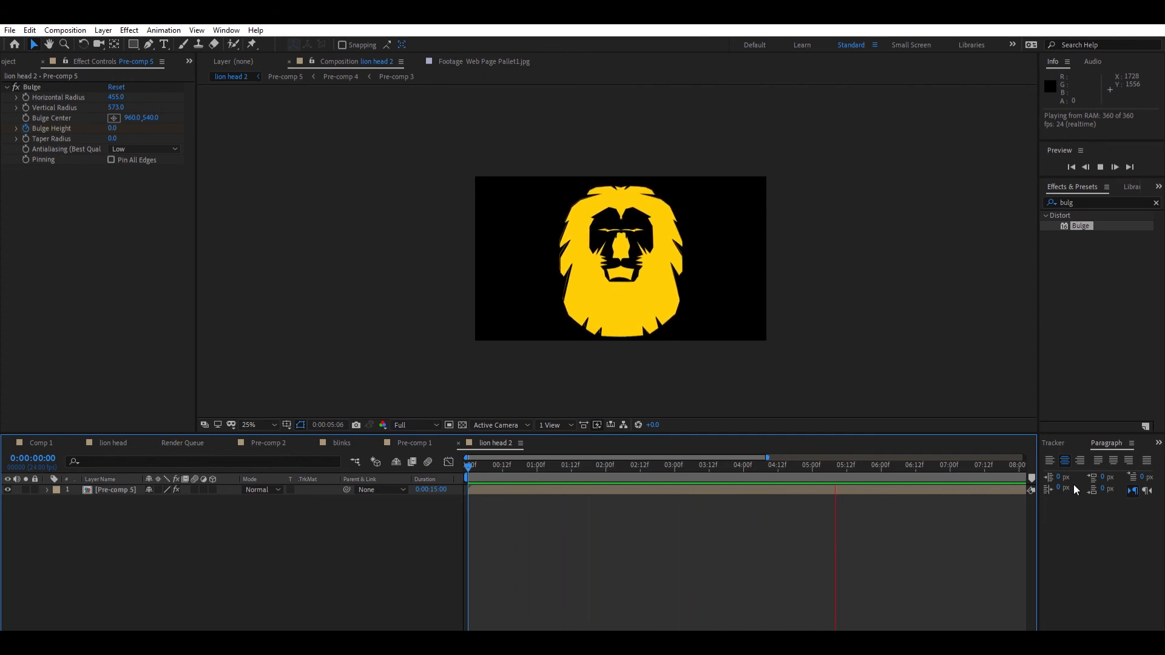
key(space)
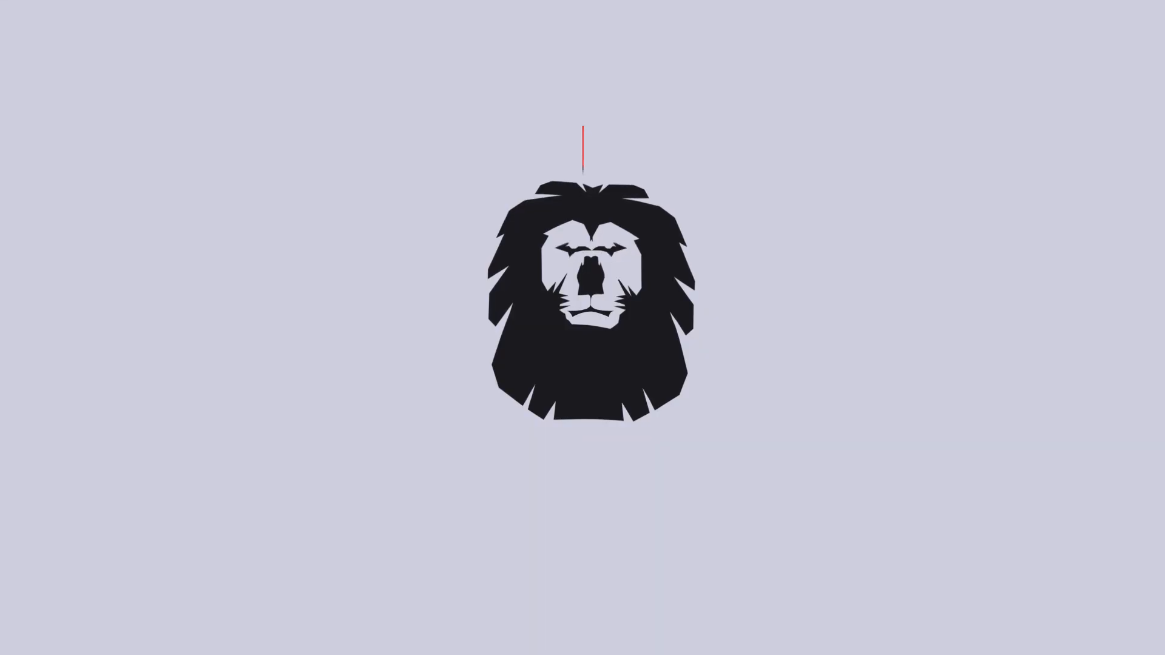